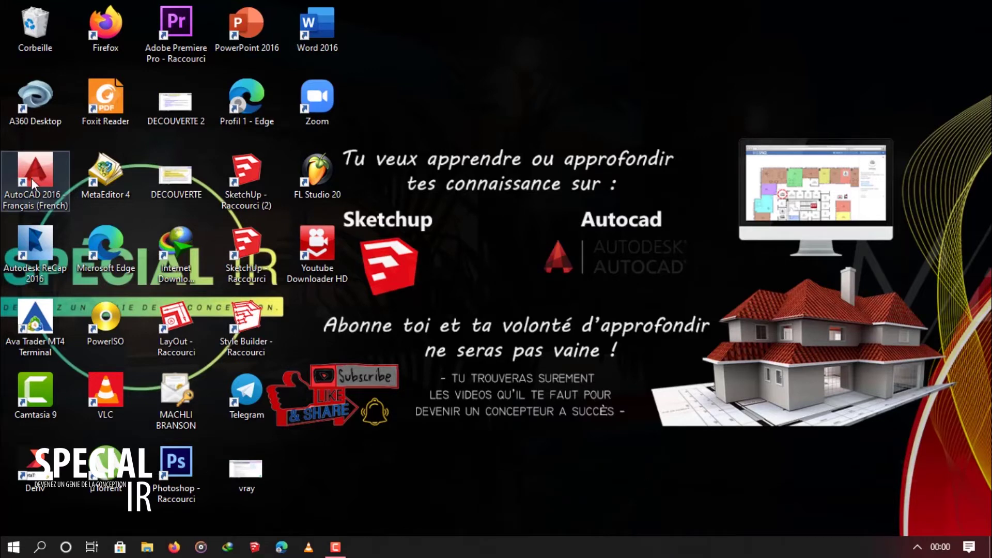
Step: Launch AutoCAD 2016 and start a new blank drawing
double_click(31, 177)
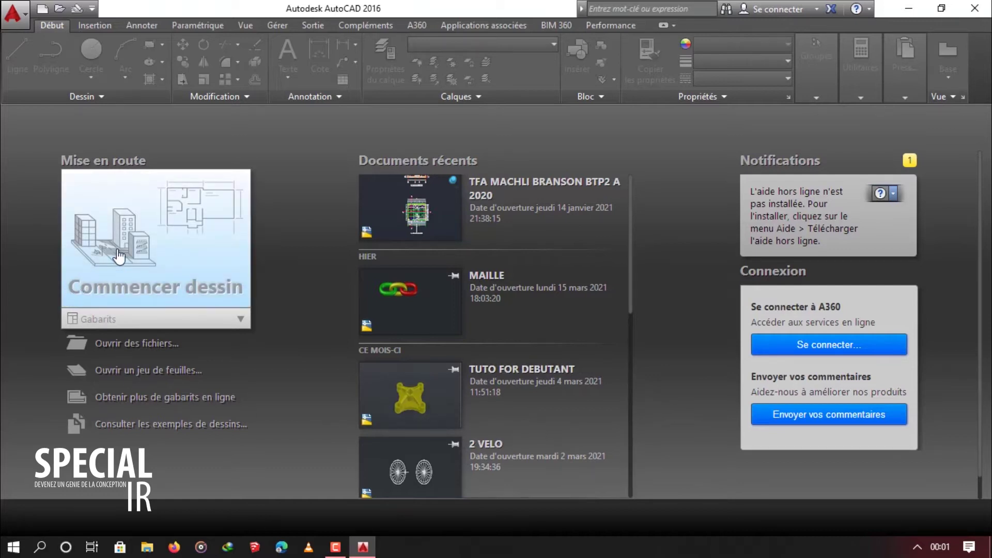
click(119, 256)
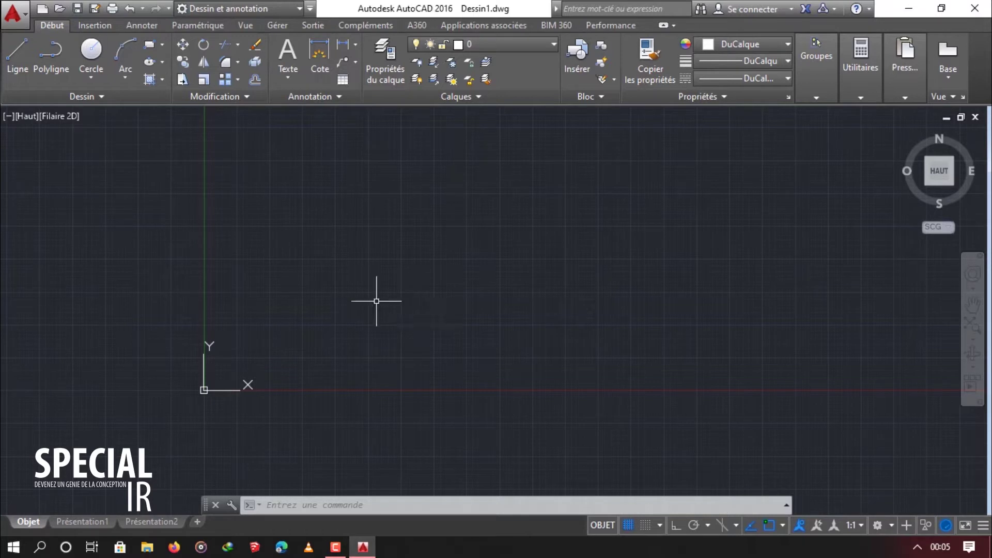
Step: Draw a closed, irregular seven-sided outline with the Line command to the right of the origin, finishing at its starting point
click(15, 67)
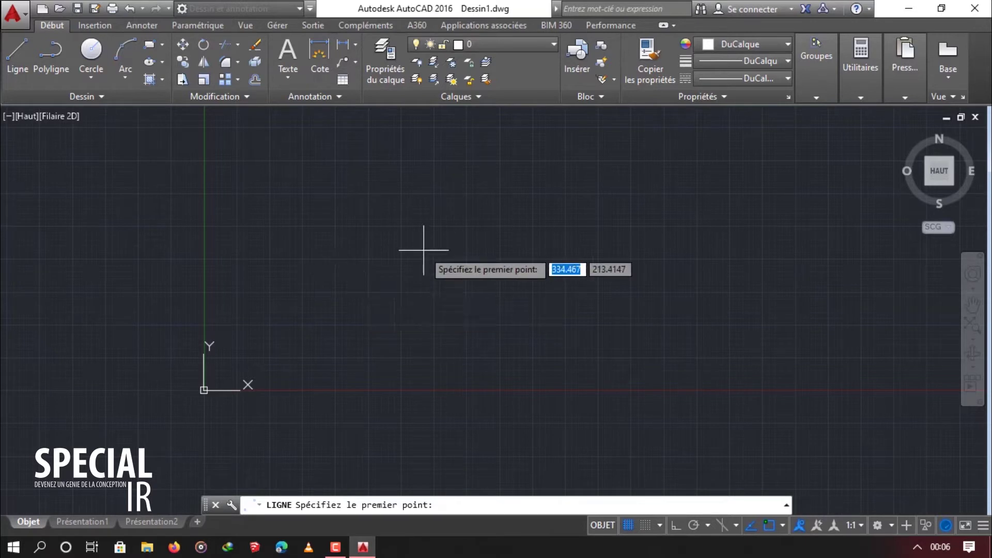
click(333, 322)
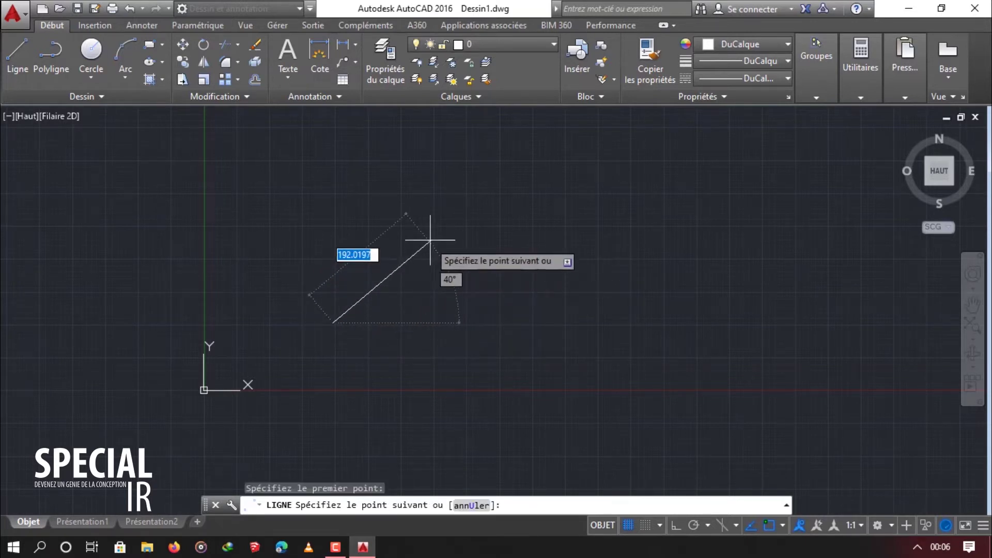
click(449, 220)
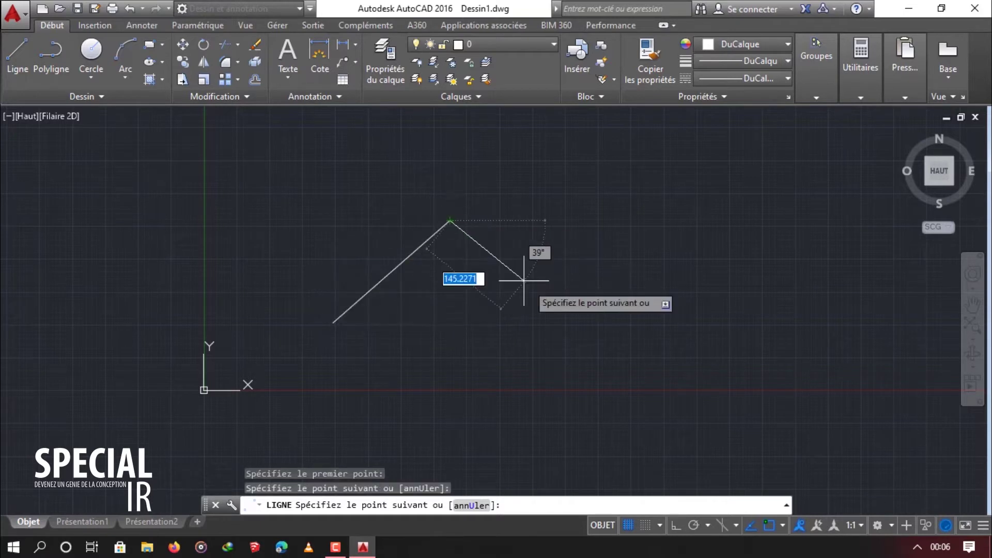
click(596, 322)
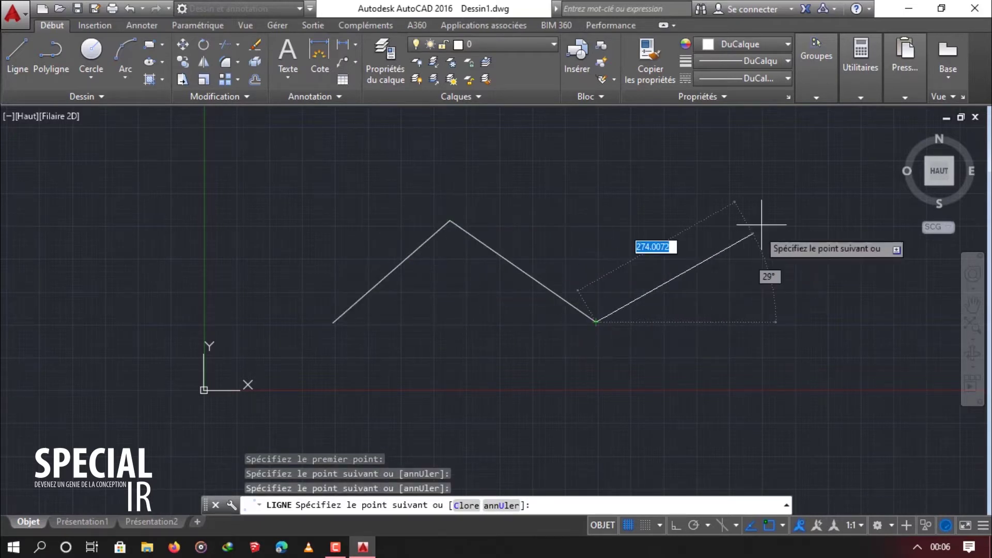
click(769, 190)
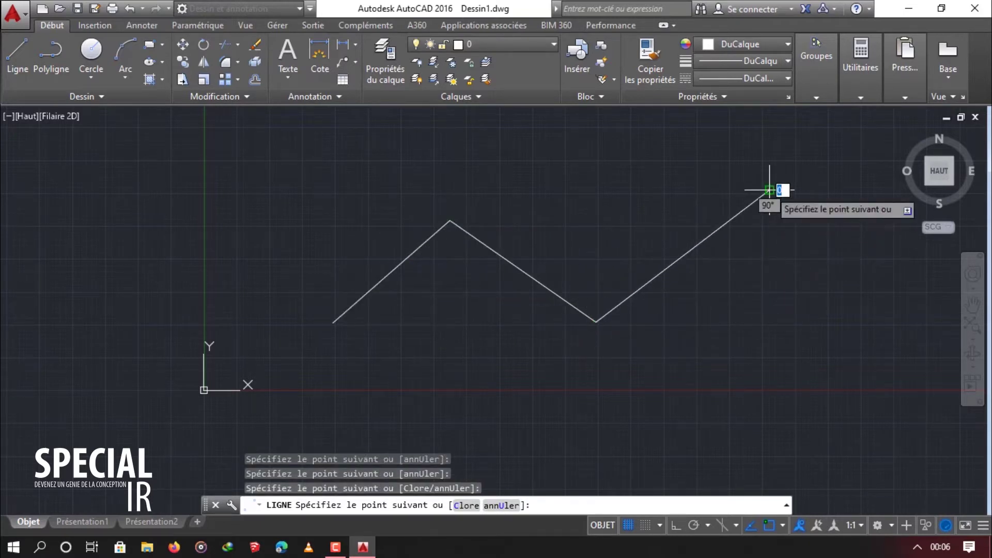
click(904, 311)
click(667, 436)
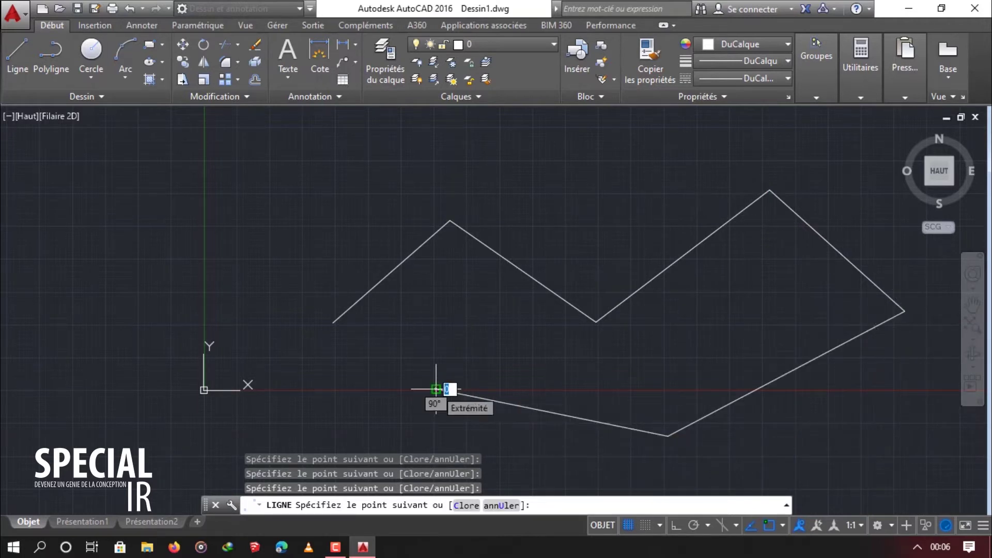
click(339, 324)
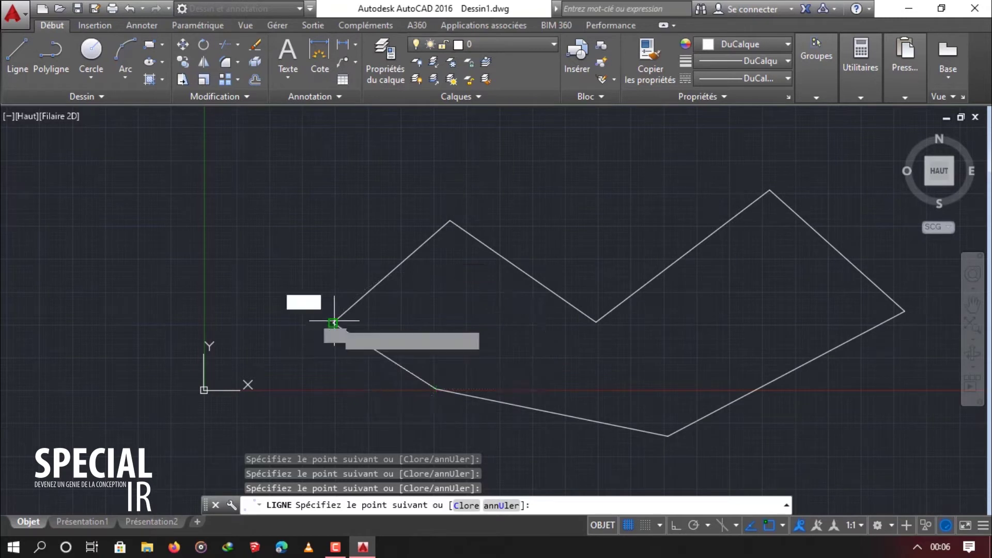
key(Escape)
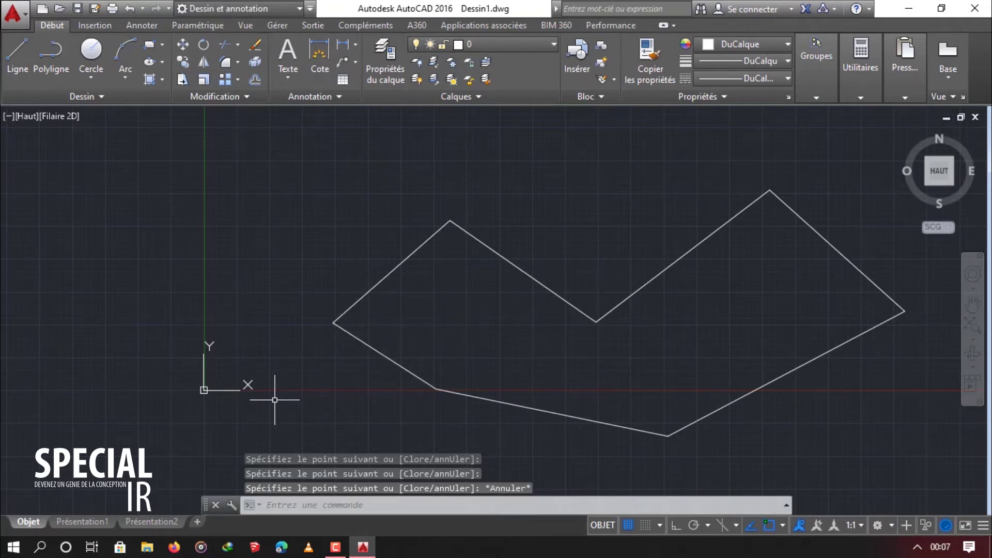
Step: Select segments of the outline one after another with crossing windows to check whether each line is a separate object
click(365, 280)
key(Escape)
click(544, 230)
click(502, 291)
key(Escape)
click(709, 281)
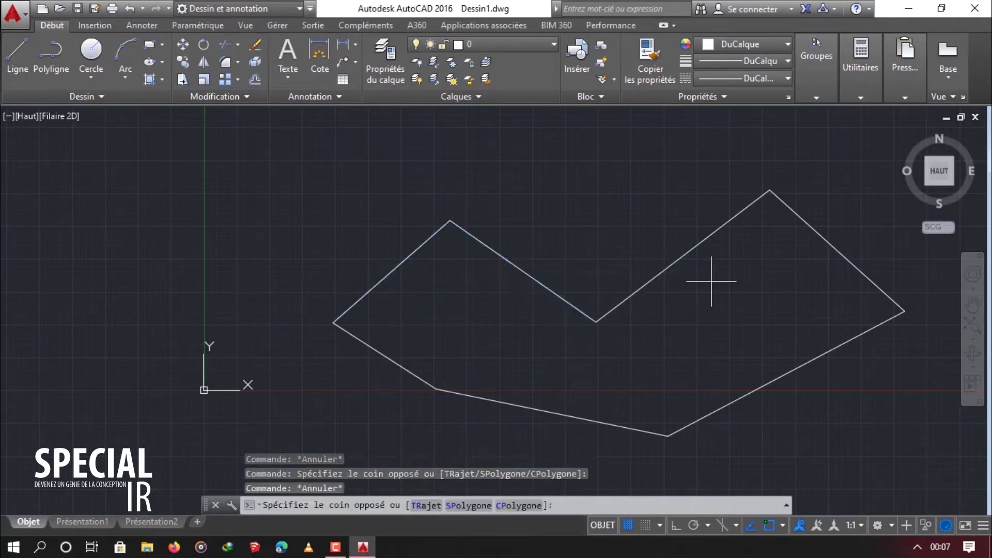
click(663, 242)
key(Escape)
click(826, 230)
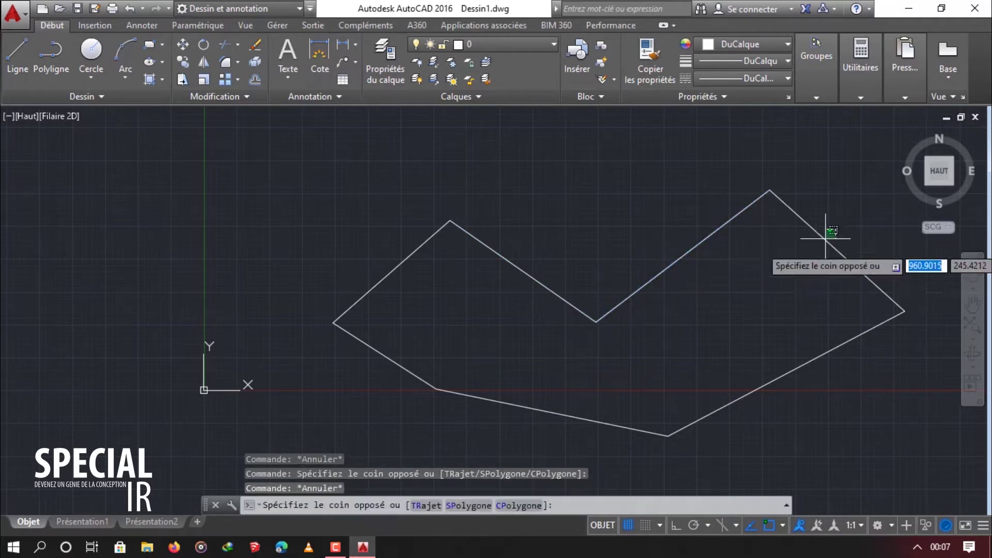
click(814, 250)
key(Escape)
click(780, 377)
click(753, 362)
key(Escape)
scroll(719, 352, down, 3)
middle_drag(708, 343, 582, 355)
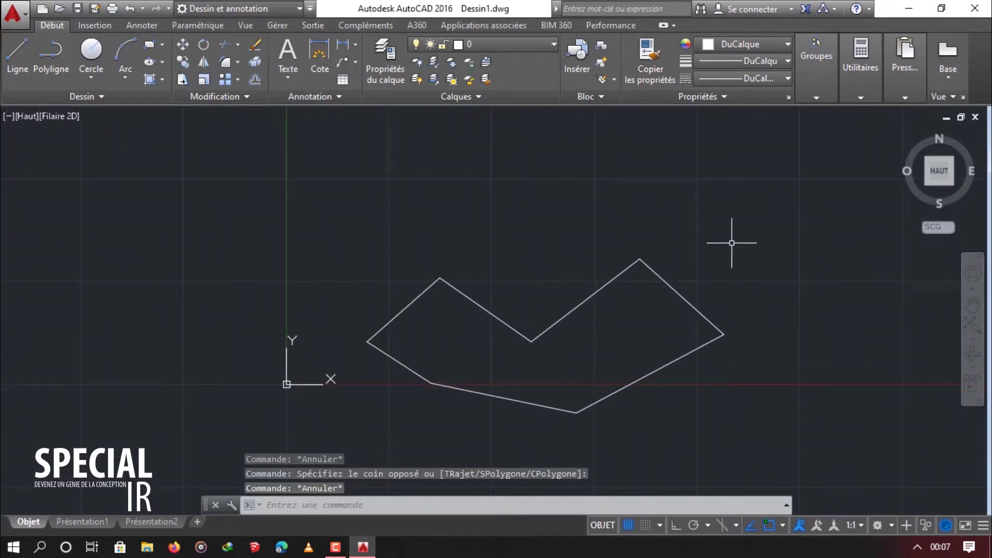
scroll(425, 323, up, 2)
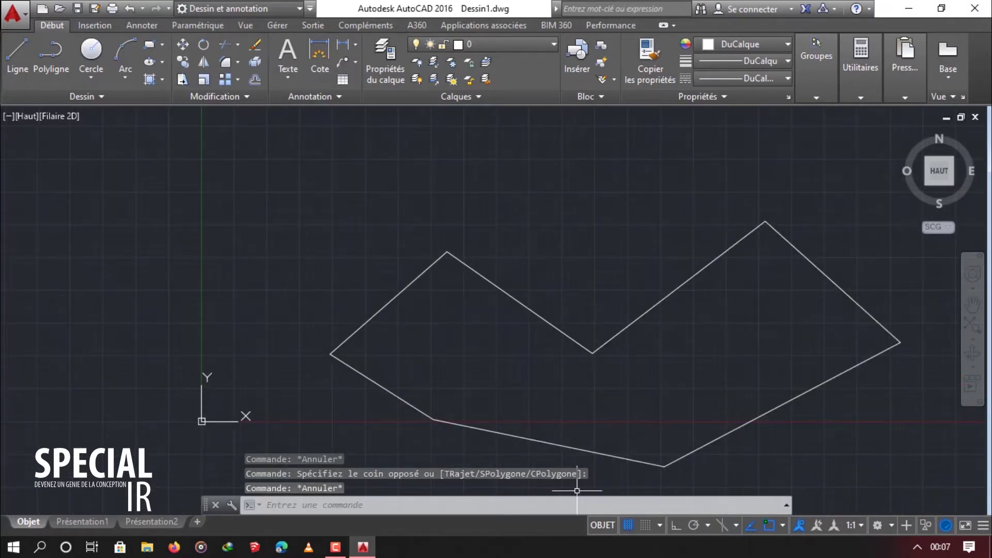
scroll(518, 306, down, 3)
middle_drag(560, 330, 454, 372)
scroll(478, 353, up, 2)
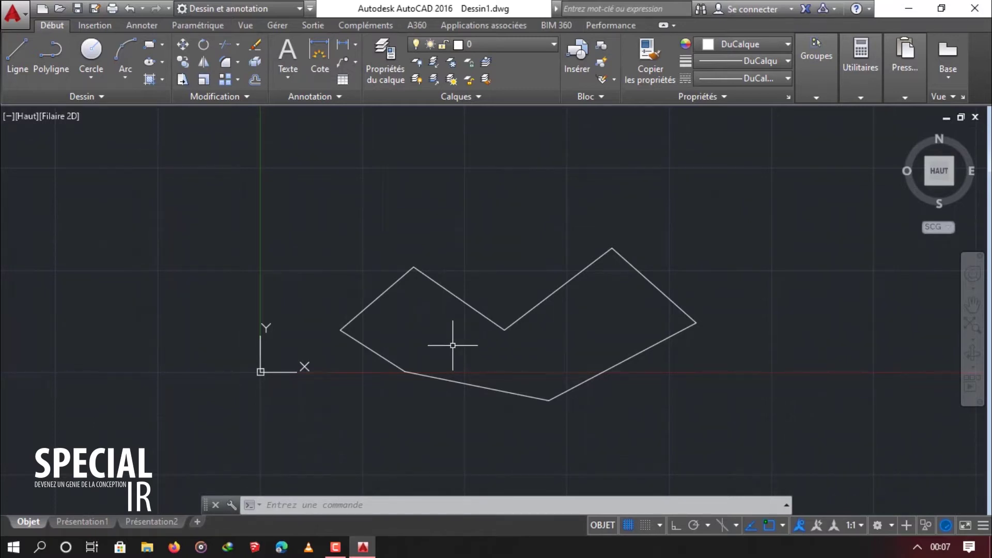
Step: Select the whole seven-sided outline with a crossing window and erase it
scroll(492, 339, down, 2)
click(634, 293)
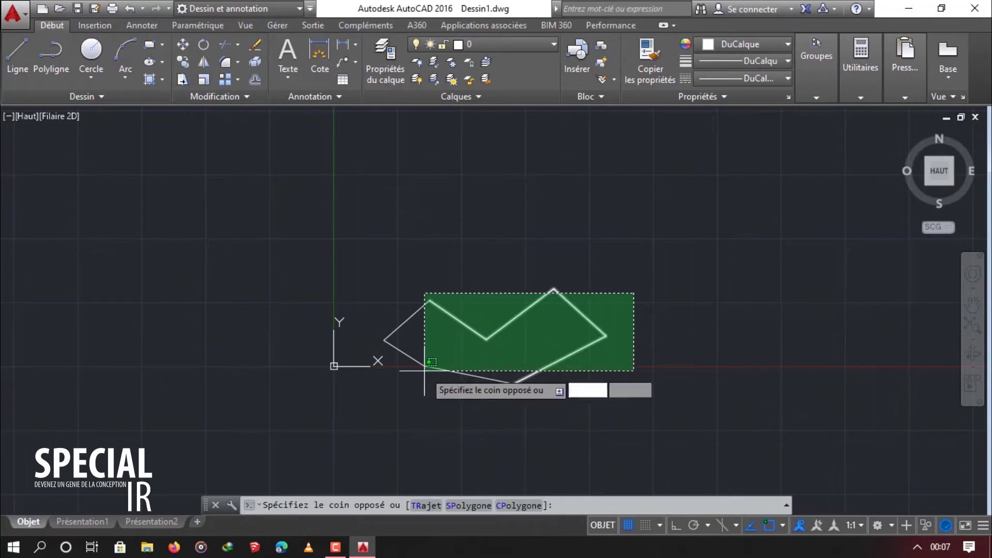
click(397, 395)
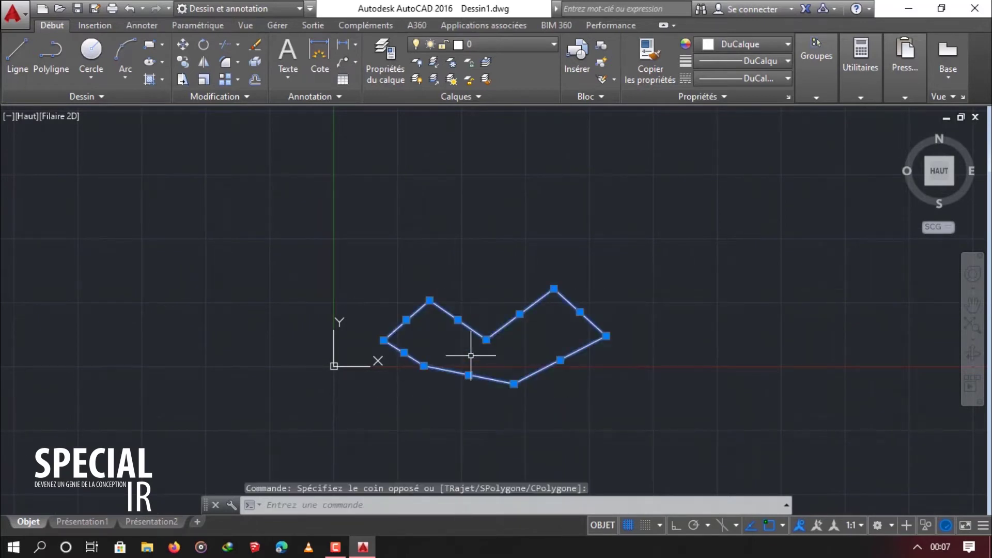
scroll(471, 356, up, 2)
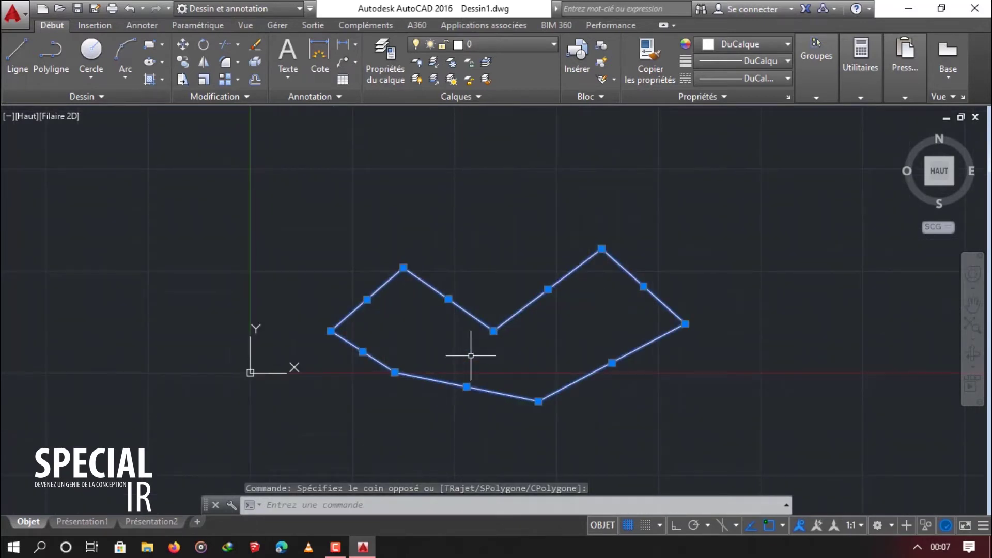
key(Delete)
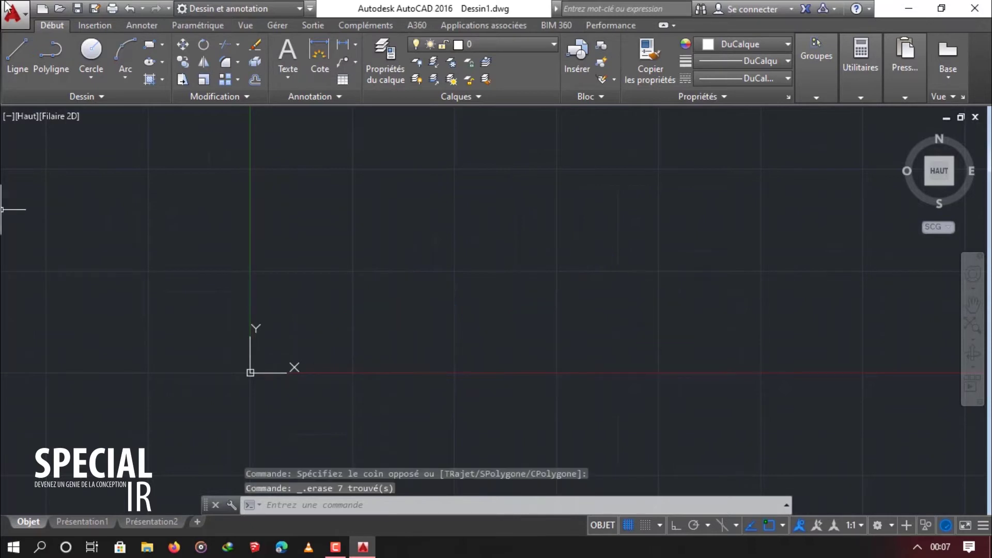
Step: Turn Ortho on and draw an open S-shaped chain of five horizontal and vertical lines with the Line command
click(21, 62)
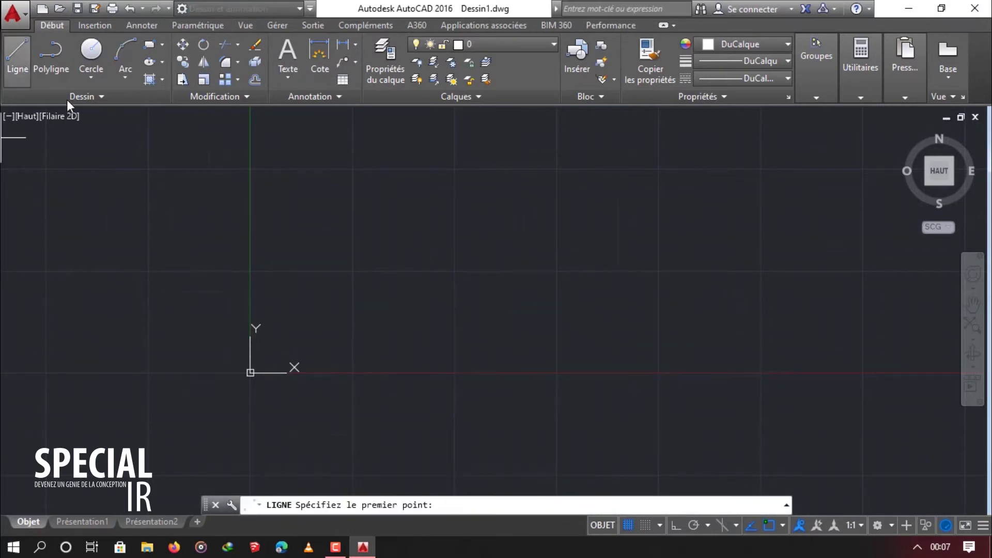
click(680, 528)
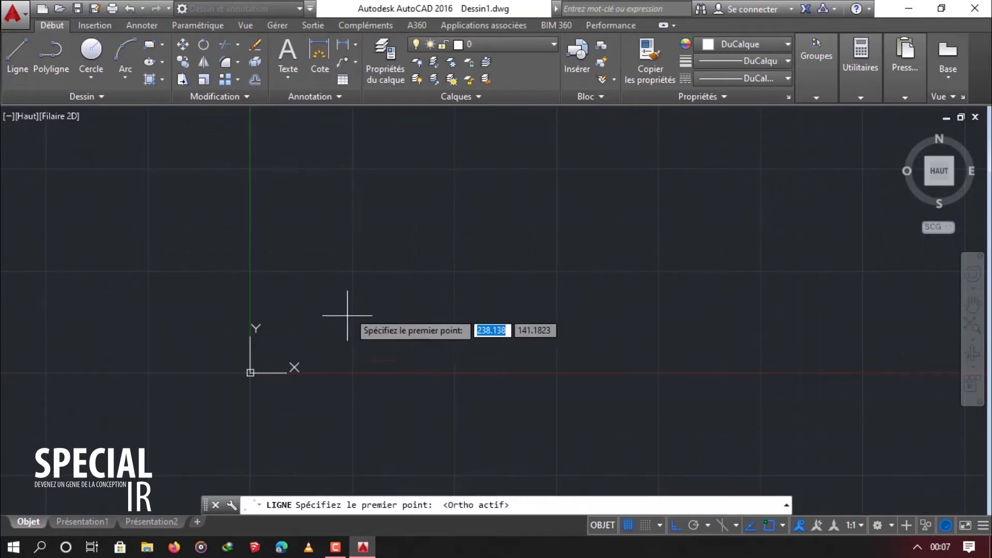
click(361, 271)
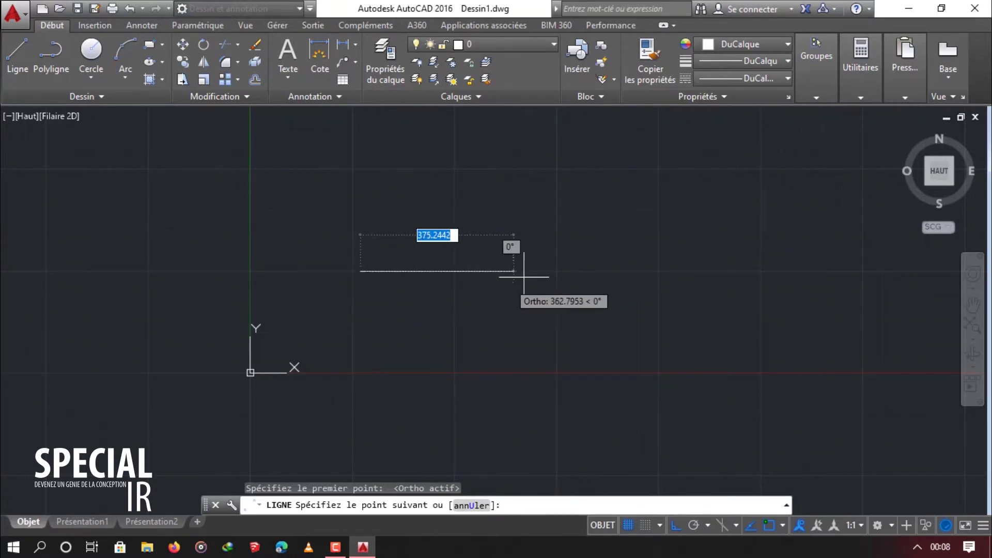
click(556, 273)
click(556, 394)
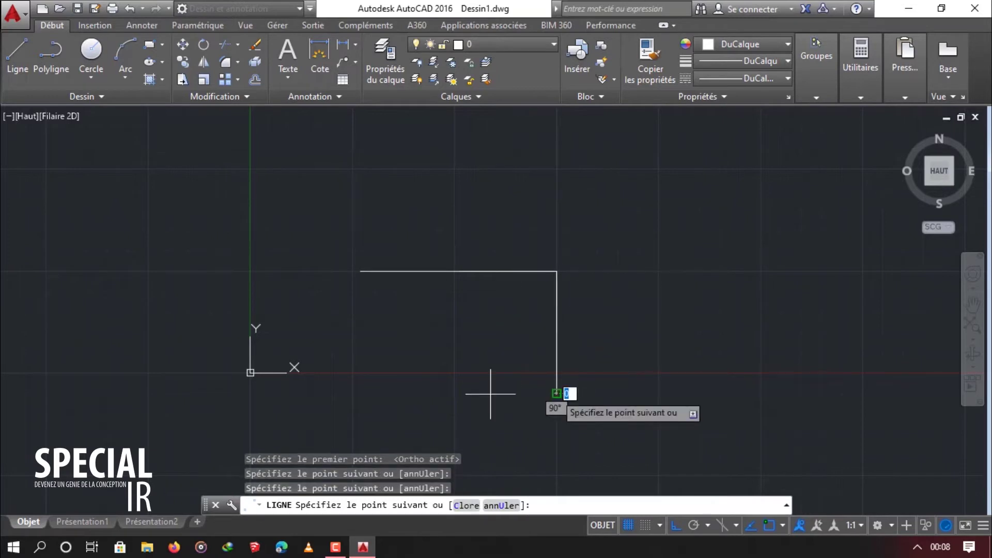
click(342, 408)
click(336, 443)
click(476, 443)
key(Escape)
Step: Select the entire chain of orthogonal lines with a crossing window and erase it
click(526, 413)
click(504, 378)
key(Escape)
scroll(594, 289, down, 4)
click(631, 253)
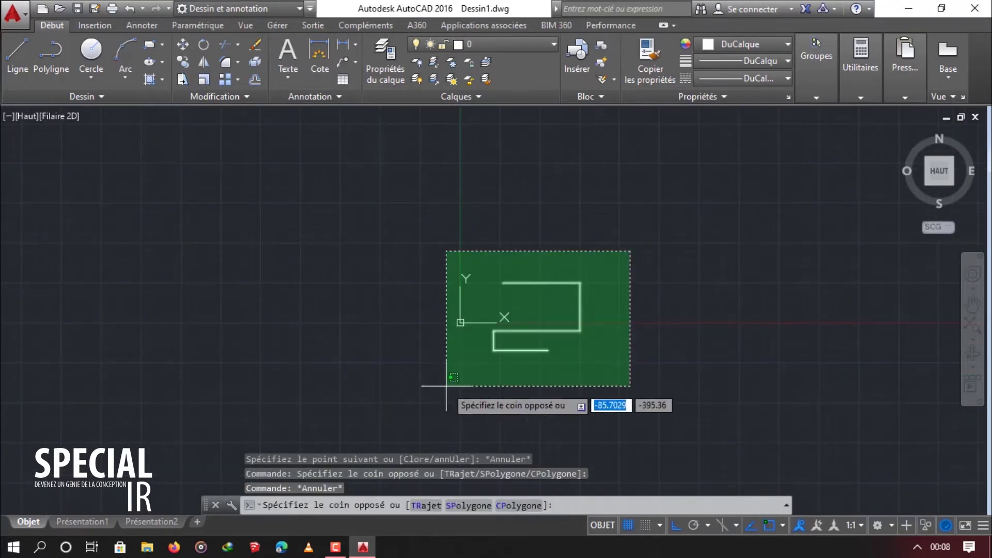
click(442, 388)
scroll(476, 335, up, 2)
key(Delete)
Step: Turn Ortho off and draw a closed seven-sided polyline whose first side rises about 166 units at 24°, finishing at its starting point
scroll(547, 309, down, 3)
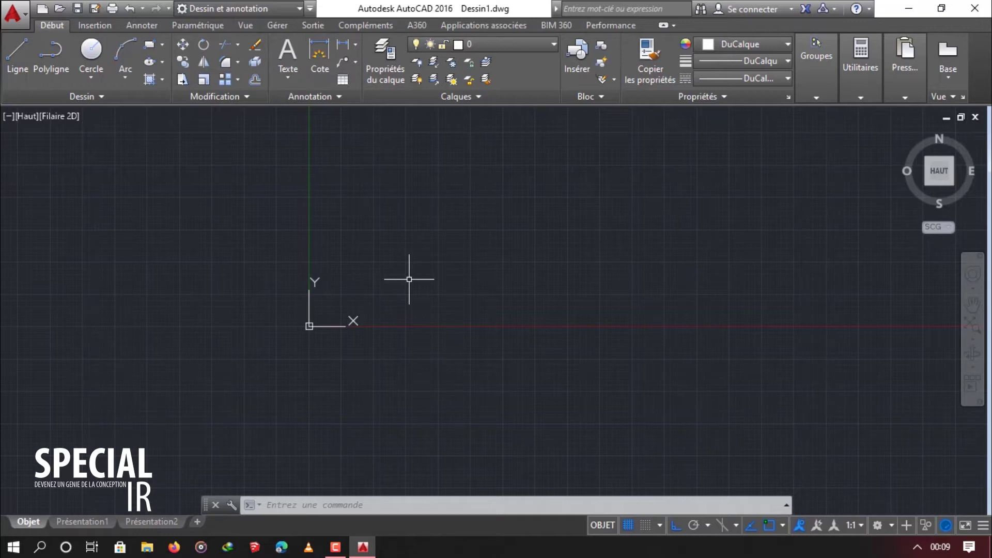
click(50, 52)
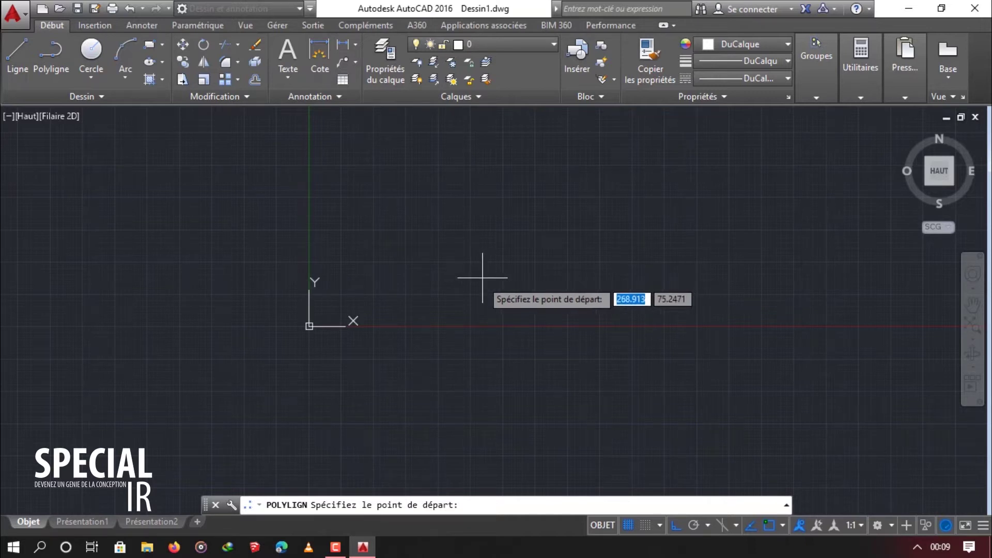
click(675, 525)
scroll(362, 325, up, 2)
scroll(339, 289, up, 2)
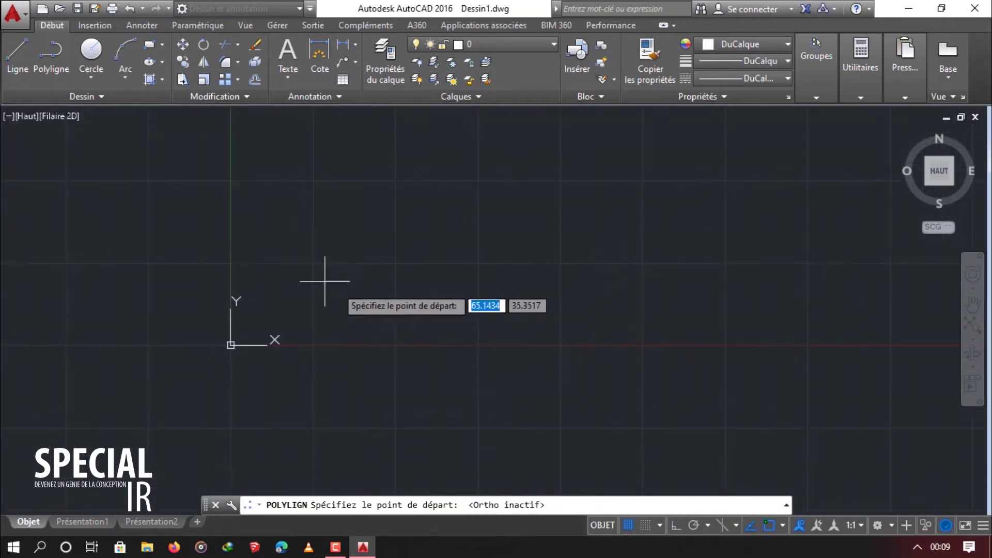
click(317, 265)
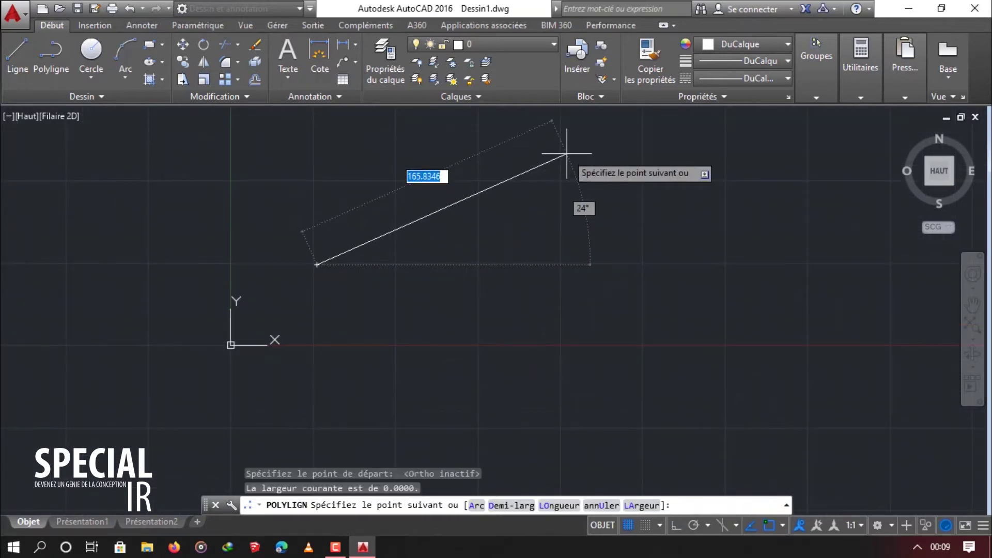
click(567, 154)
click(822, 279)
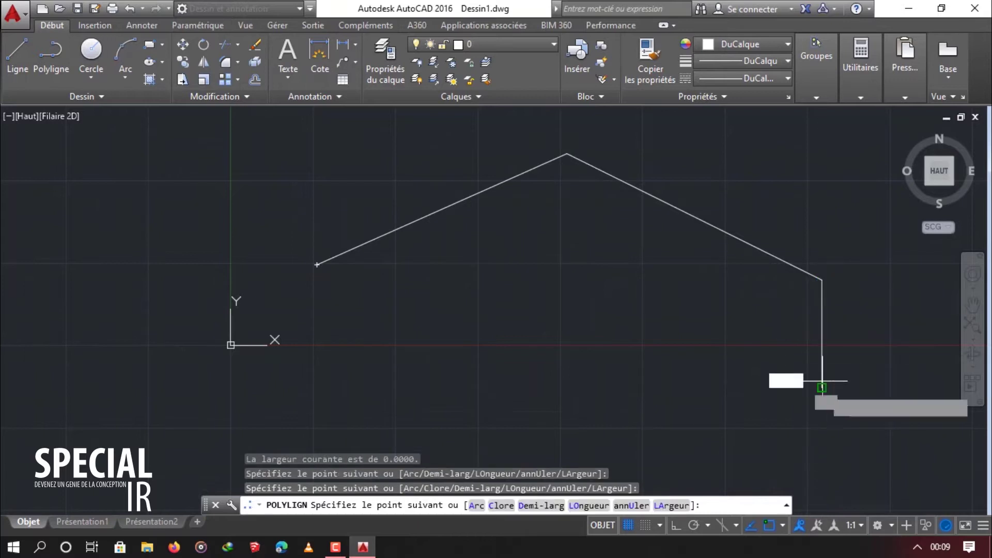
click(821, 388)
click(600, 428)
click(506, 322)
click(381, 357)
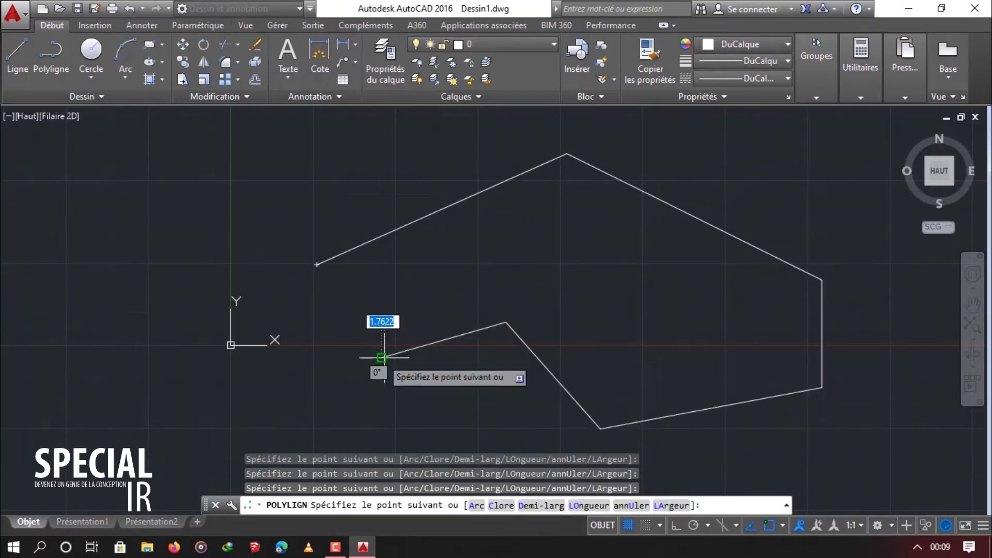
click(316, 264)
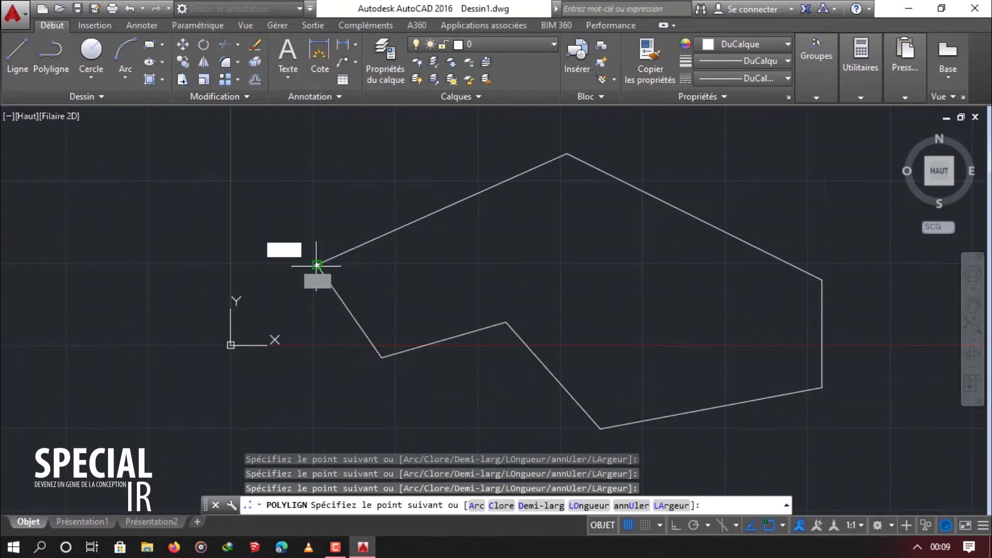
key(Escape)
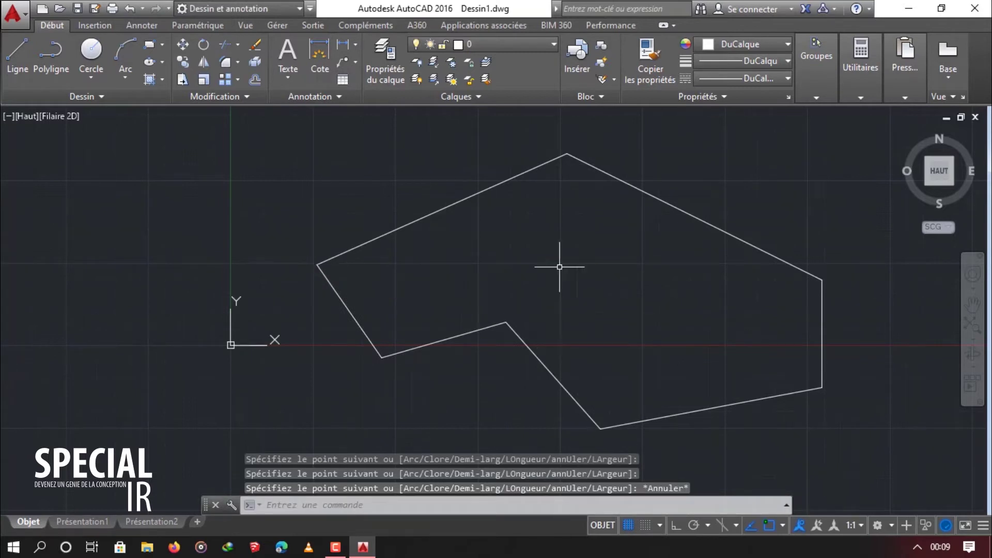
Step: Select the closed polyline with a small crossing window to check whether it is a single object
click(369, 301)
click(322, 324)
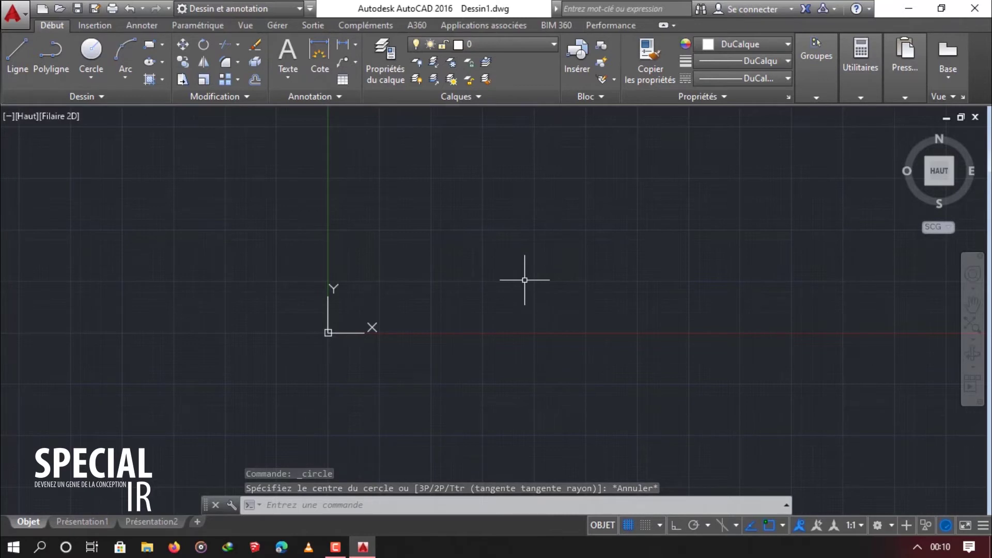
Step: Draw a circle by centre and radius above the X axis, with a radius of 70
click(93, 50)
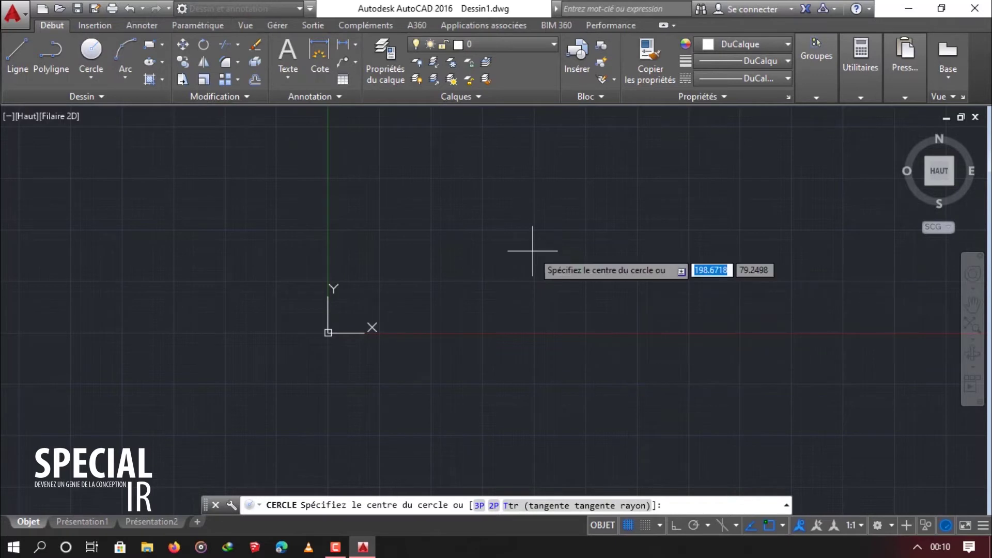
click(466, 255)
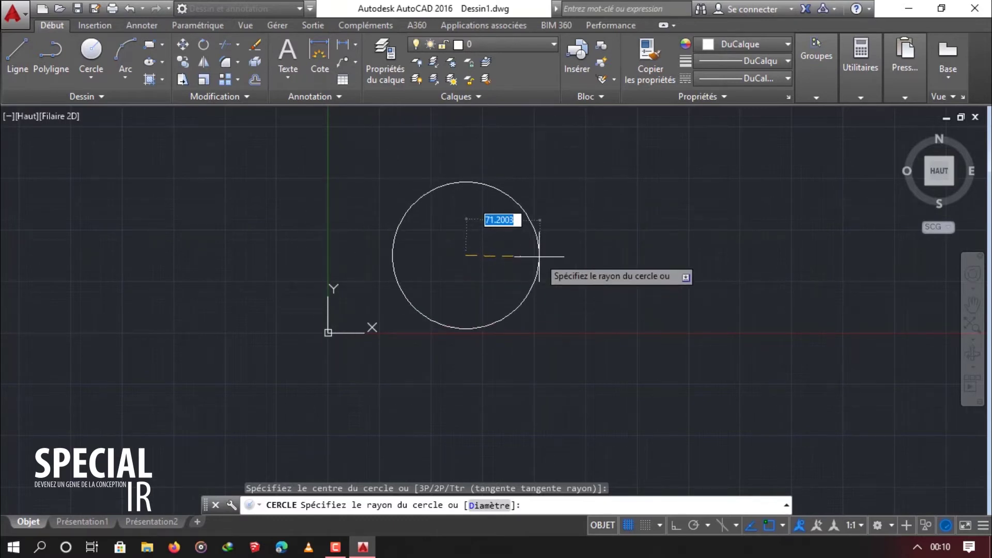
text(70)
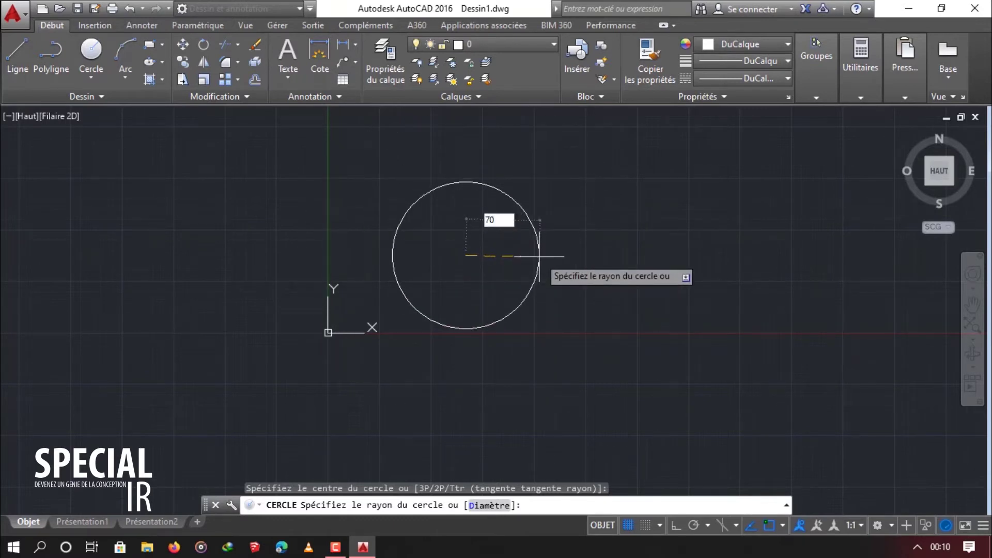
key(Return)
scroll(476, 267, up, 2)
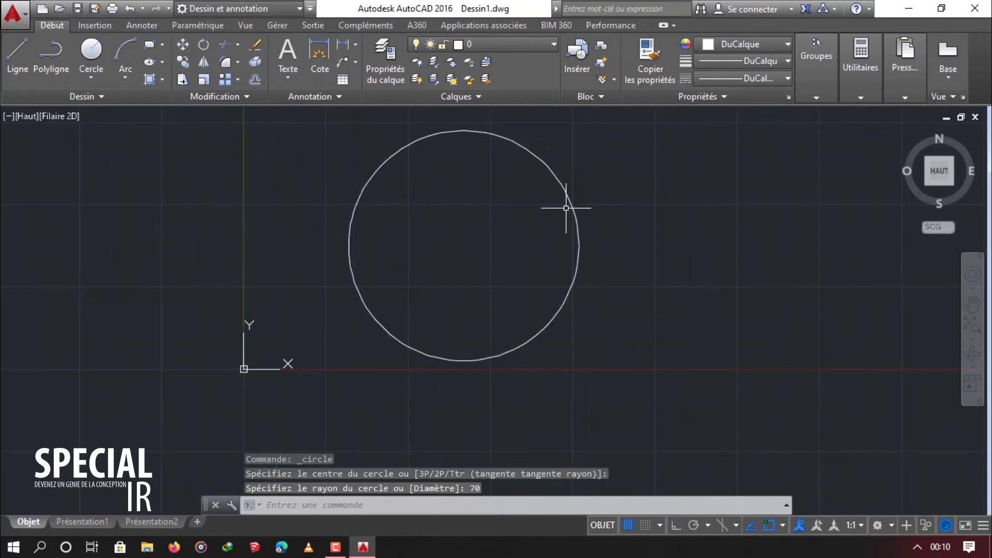
Step: Select the 70-radius circle with a crossing window and erase it
click(581, 167)
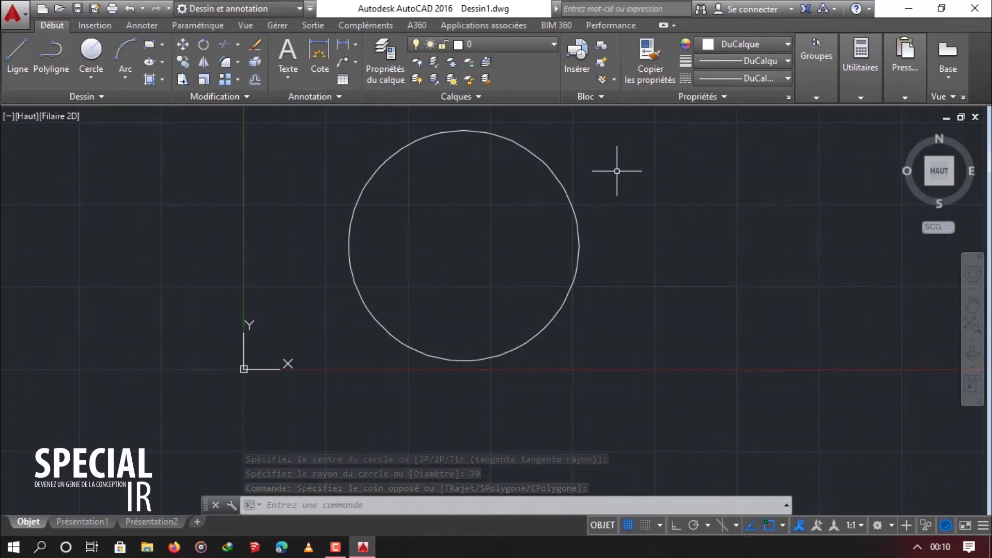
click(516, 276)
key(Delete)
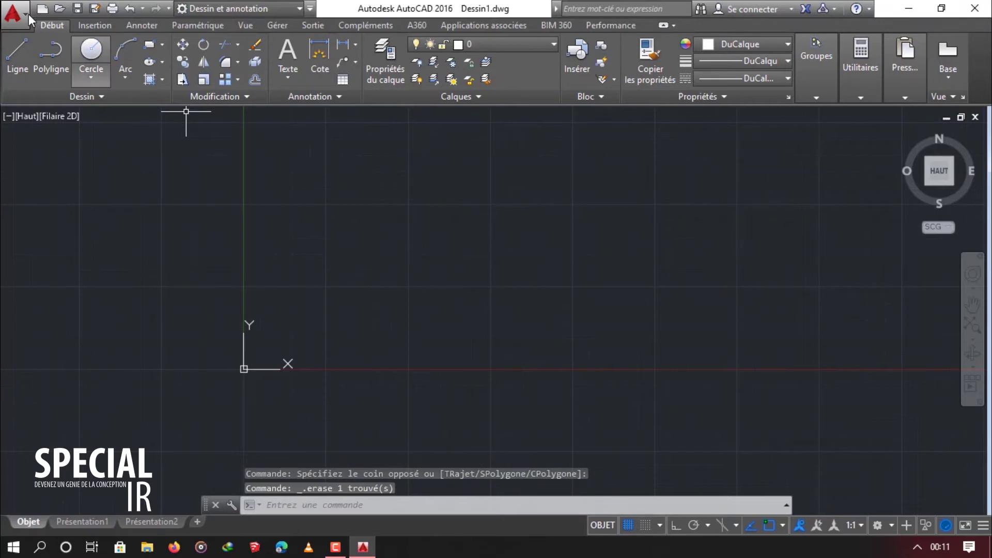
Step: Draw a circle with the centre-and-diameter method, giving it a diameter of 70
click(90, 82)
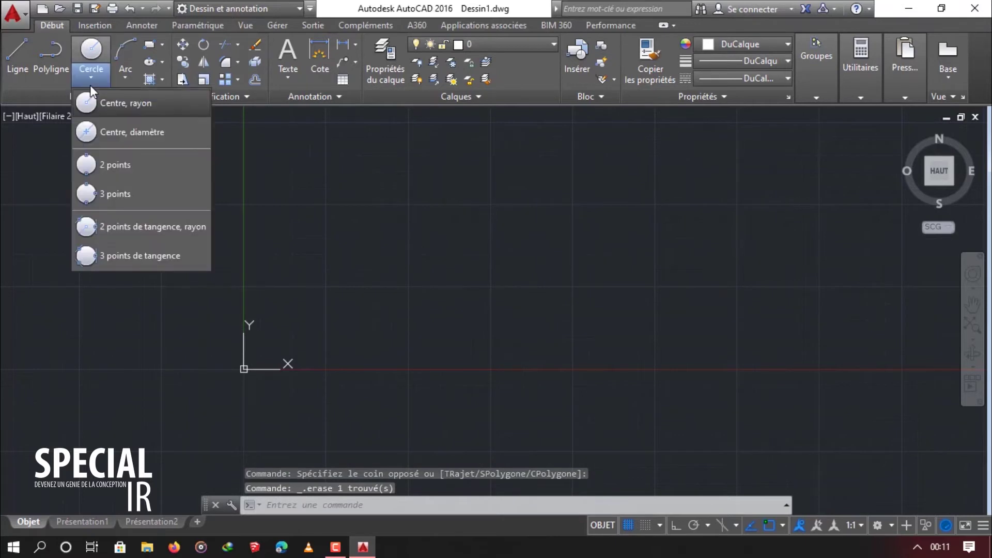
click(129, 137)
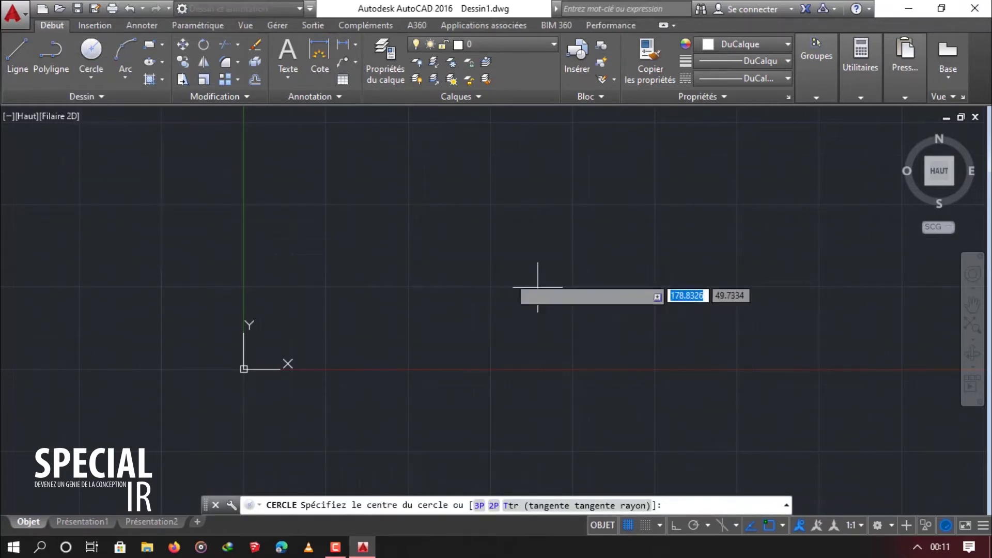
middle_drag(450, 265, 420, 288)
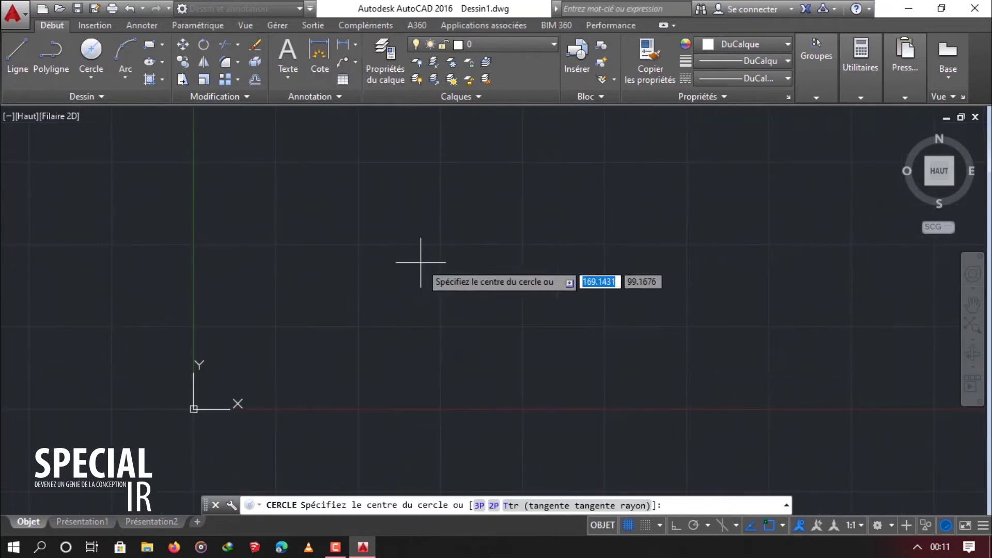
click(373, 236)
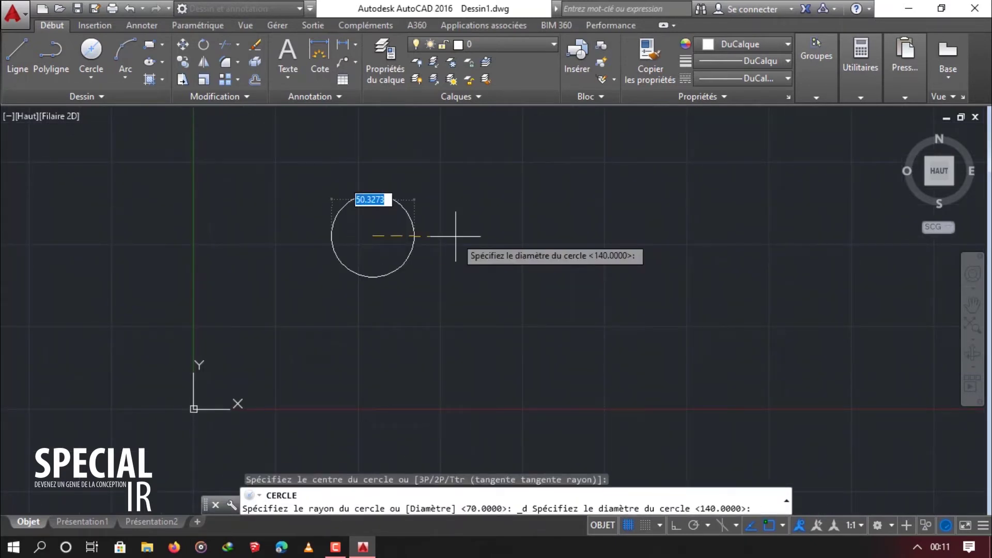
text(70)
key(Return)
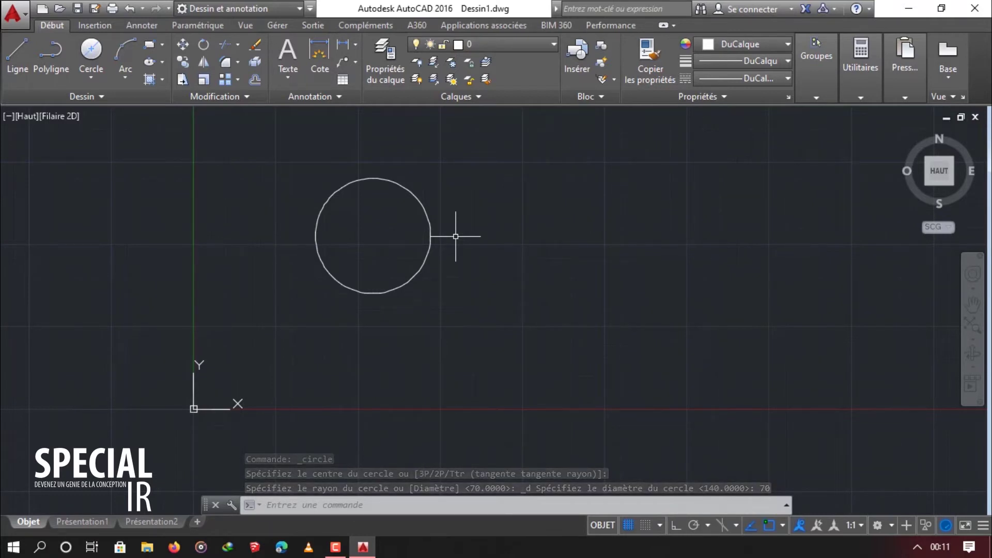
Step: Select the 70-diameter circle with a crossing window and erase it
click(439, 177)
click(394, 215)
key(Delete)
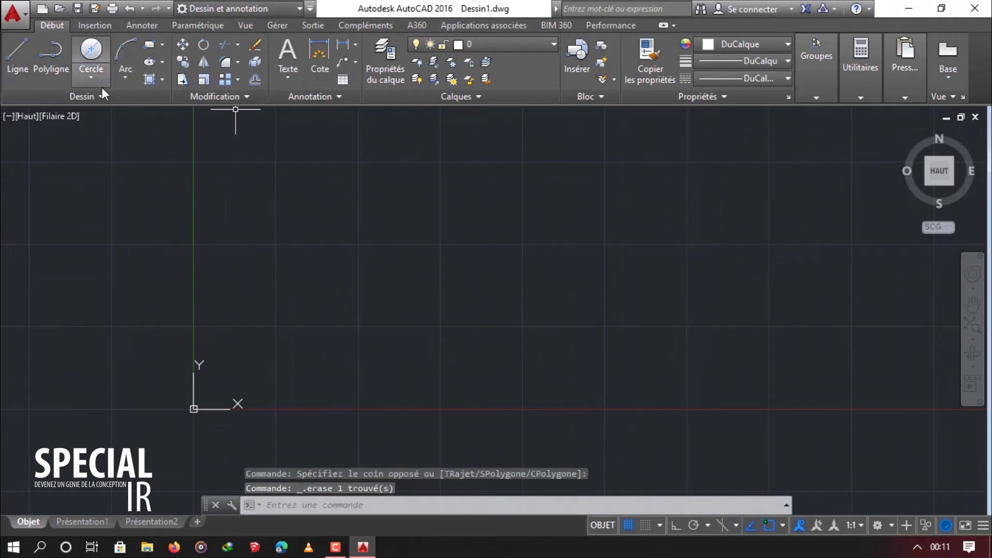
click(98, 84)
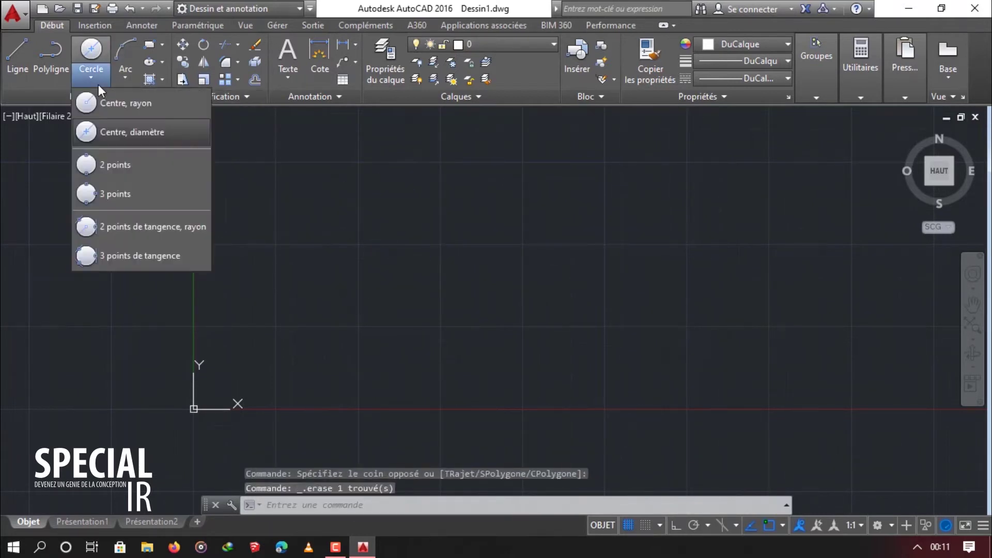
click(124, 164)
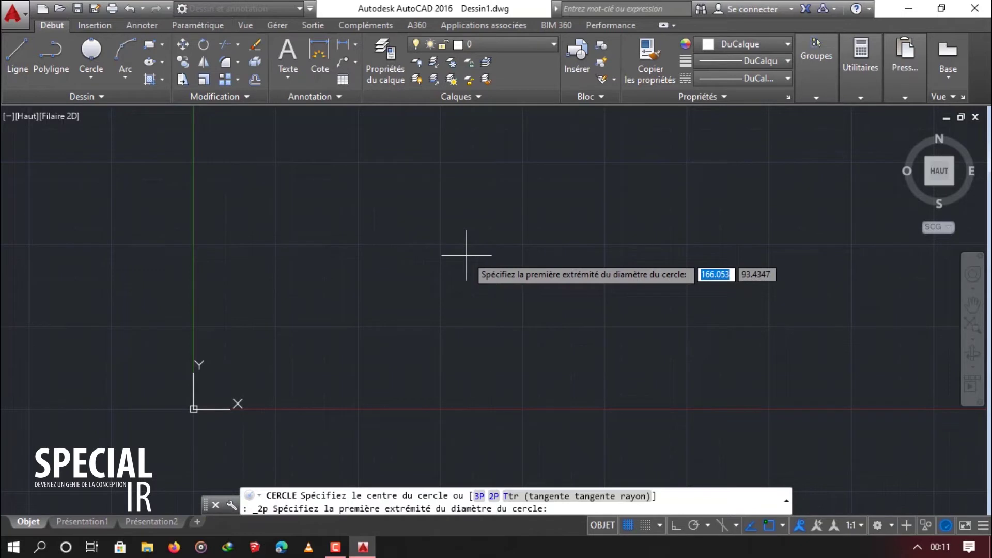
key(Escape)
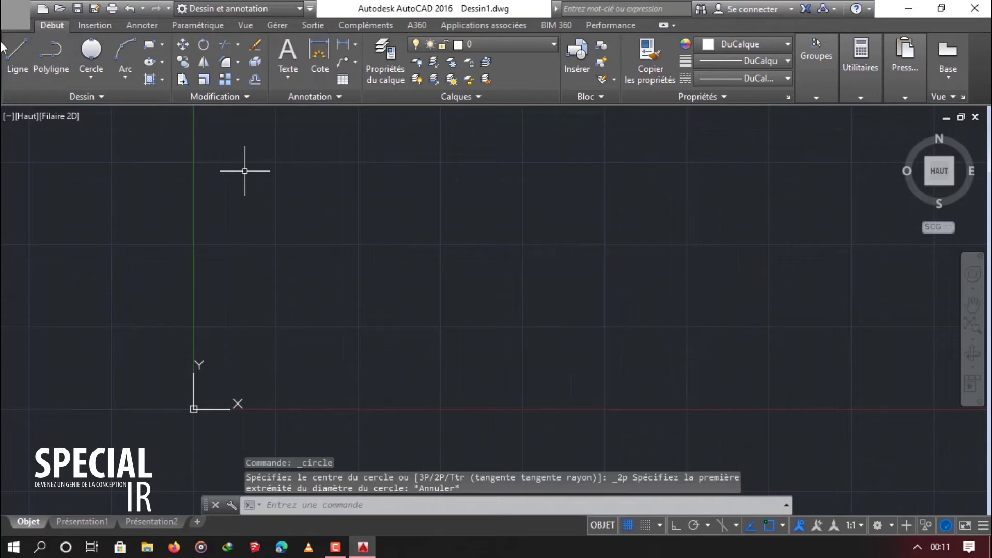
Step: Turn Ortho on and draw a single horizontal line above the X axis with the Line command
click(16, 60)
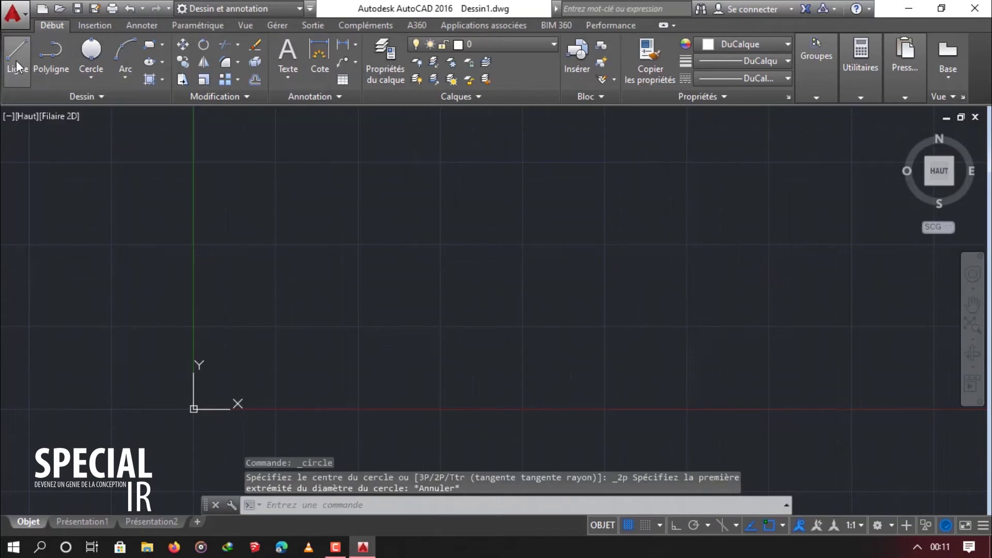
click(310, 197)
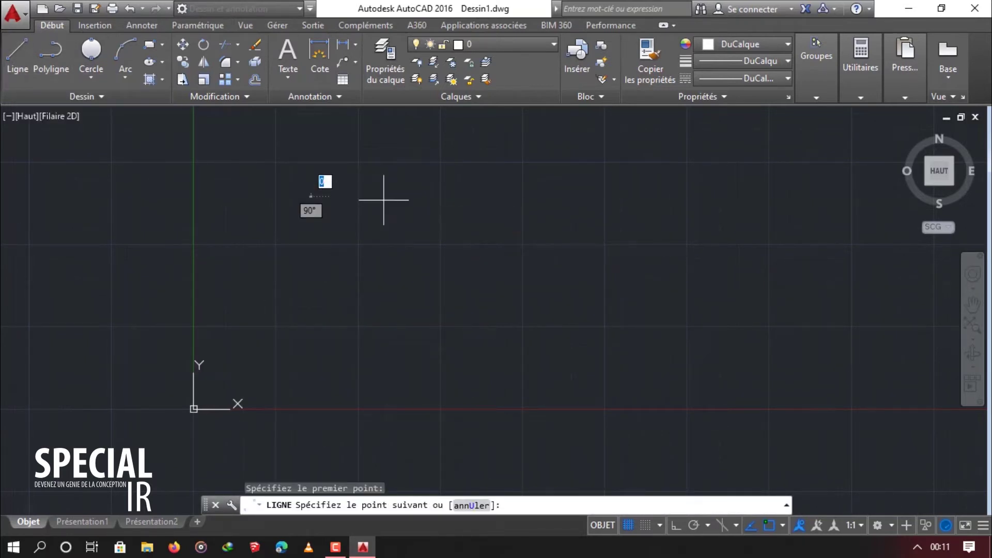
click(675, 525)
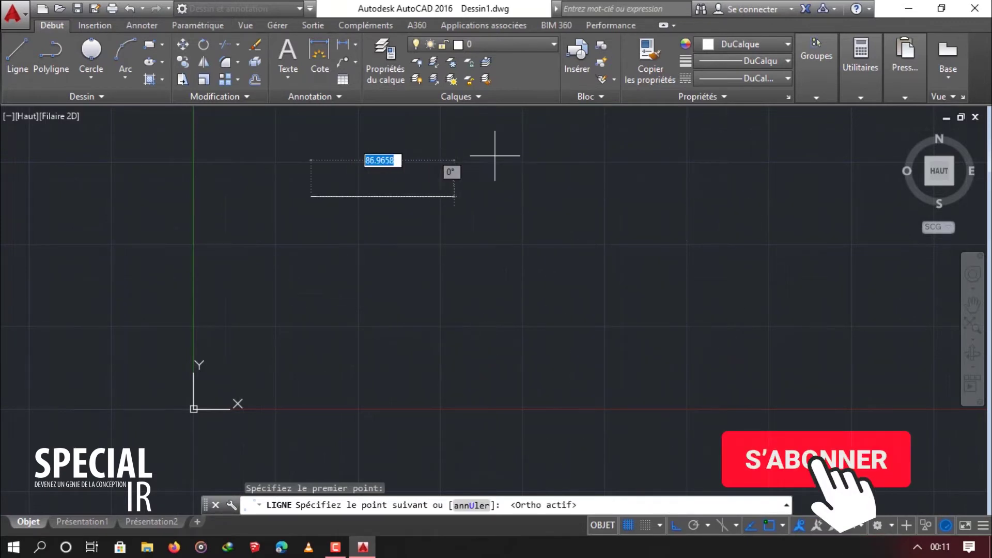
click(547, 172)
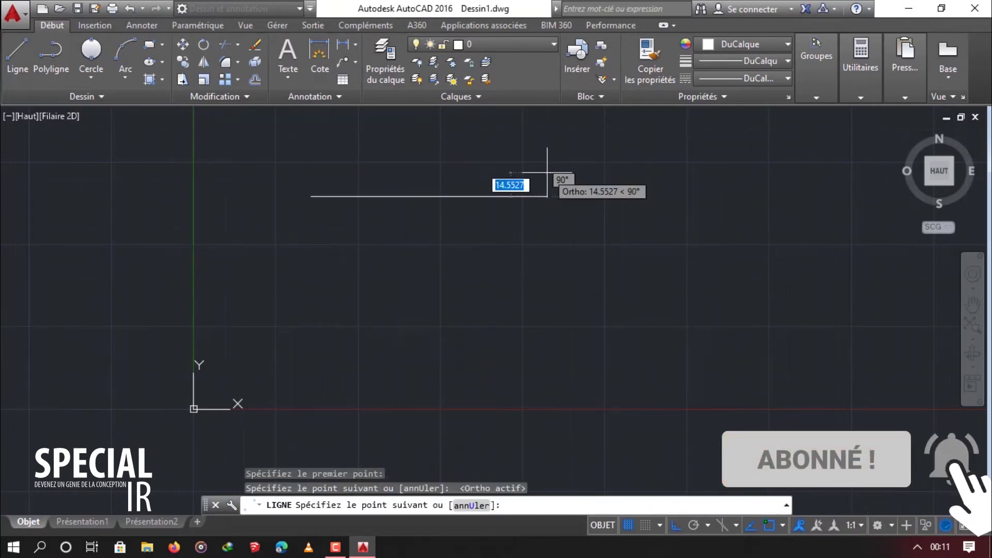
key(Escape)
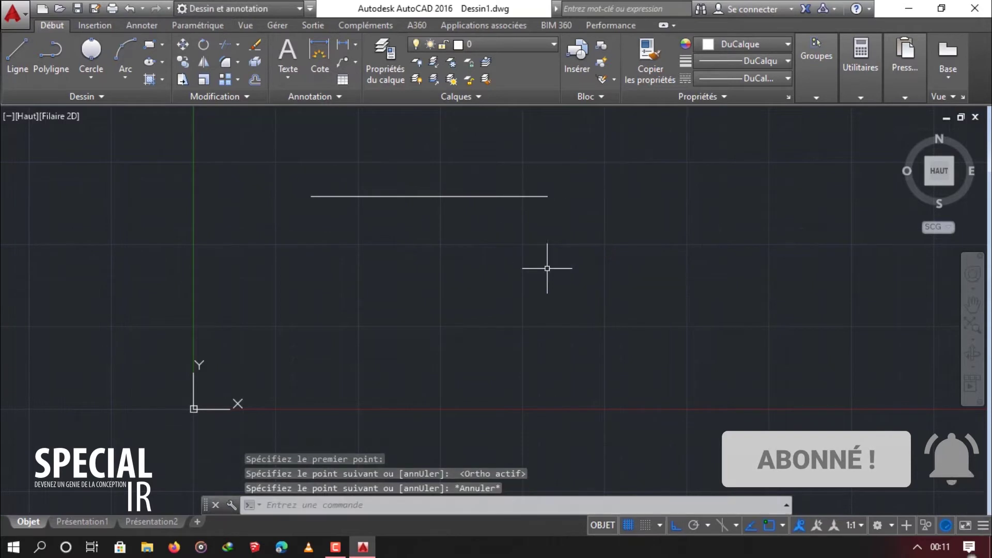
Step: Draw a second horizontal line parallel to and below the first, with its ends aligned to the first line's ends
click(17, 54)
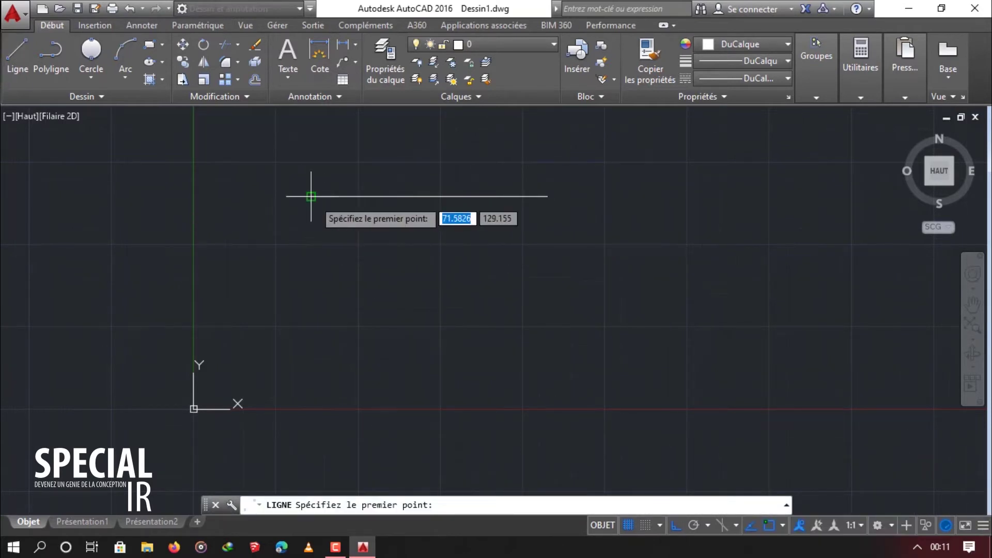
click(310, 261)
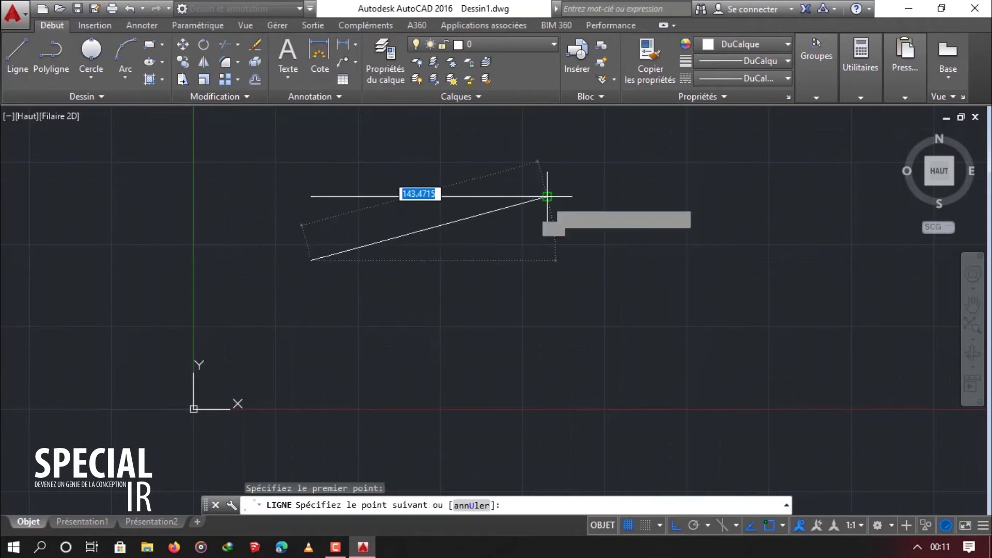
click(548, 260)
key(Escape)
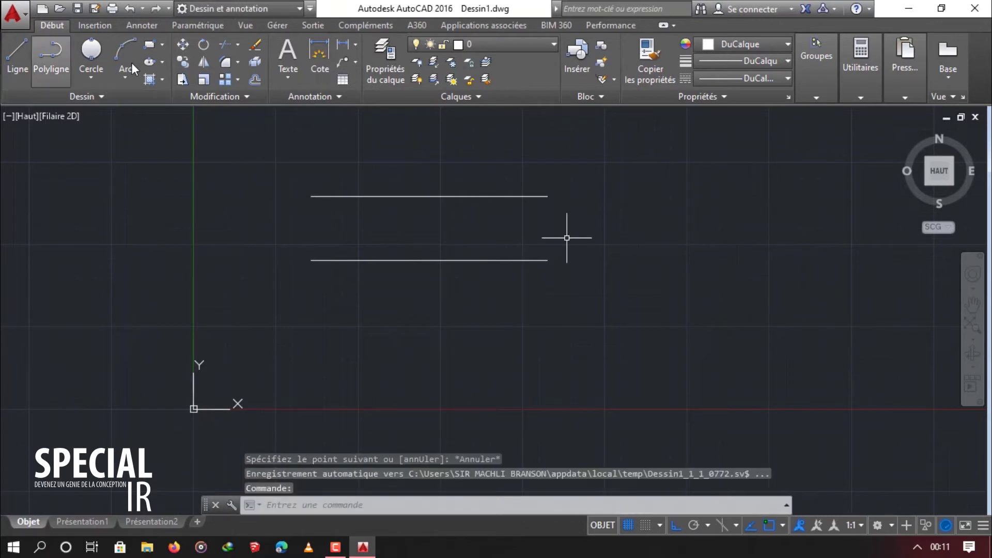
Step: Draw a two-point circle about 39 units in diameter through the right endpoints of both parallel lines
click(95, 51)
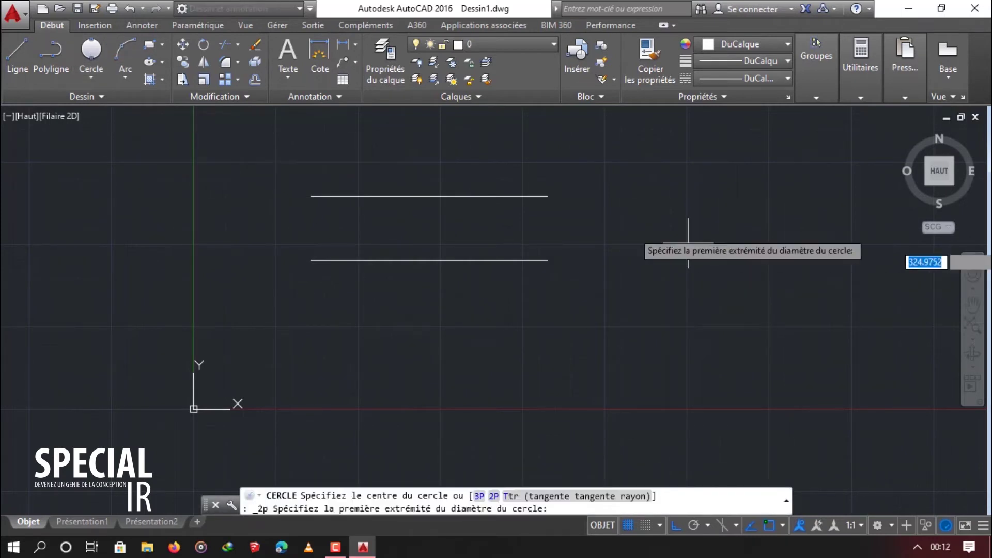
click(548, 196)
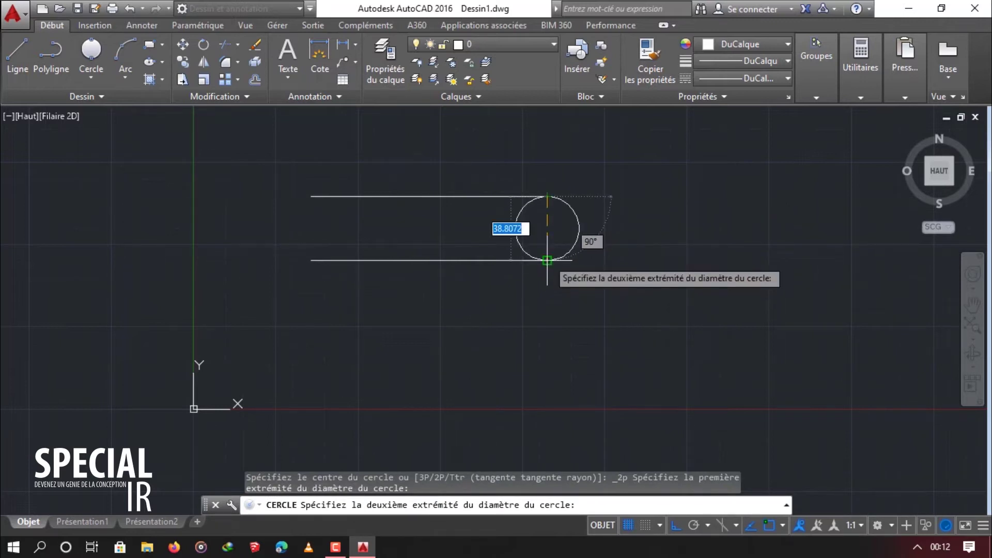
click(547, 260)
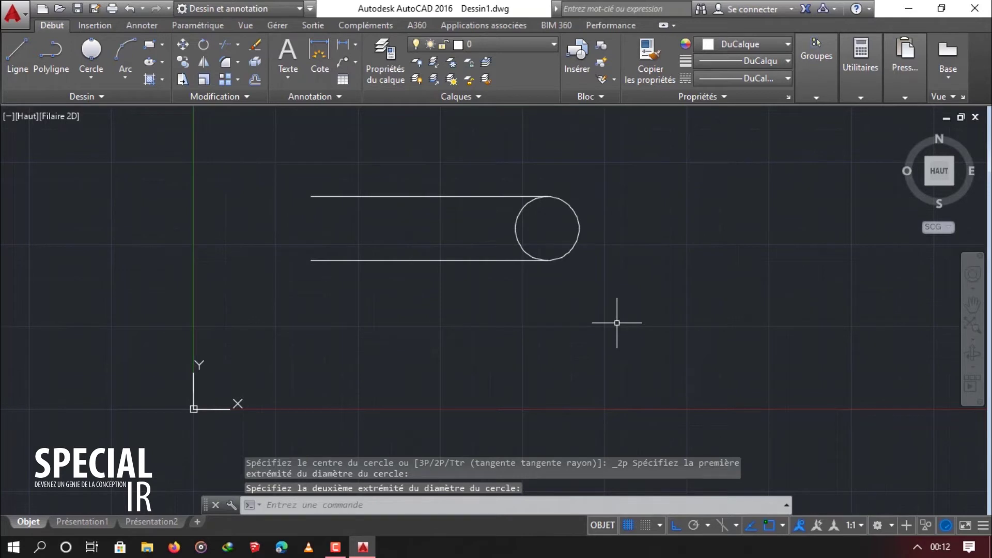
Step: Select the circle joining the two parallel lines with a crossing window and erase it
click(600, 258)
click(543, 235)
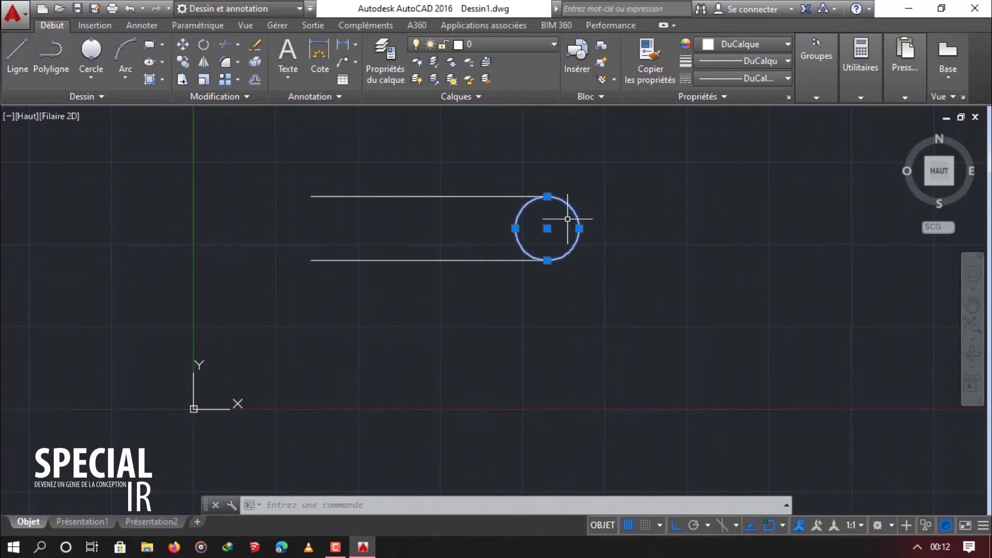
key(Delete)
click(95, 82)
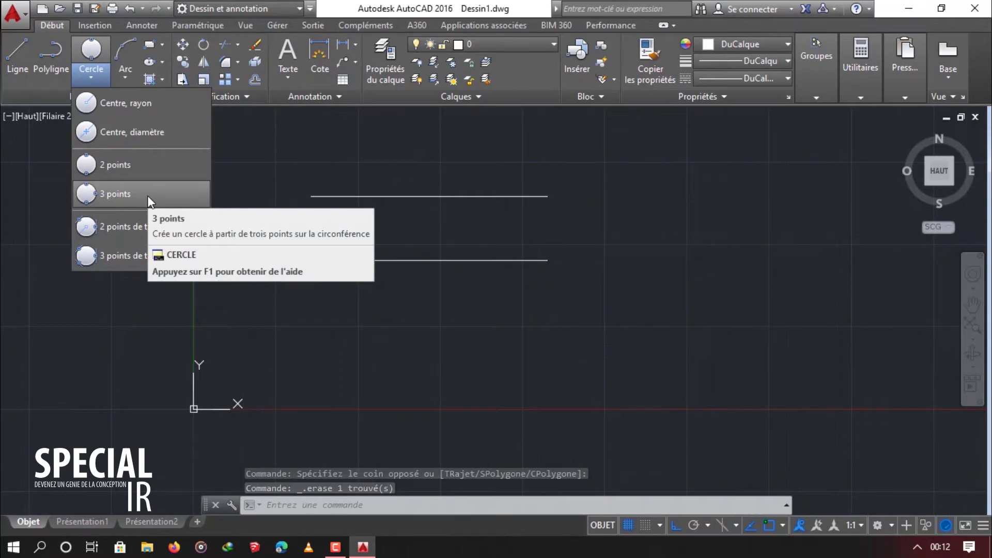
click(147, 195)
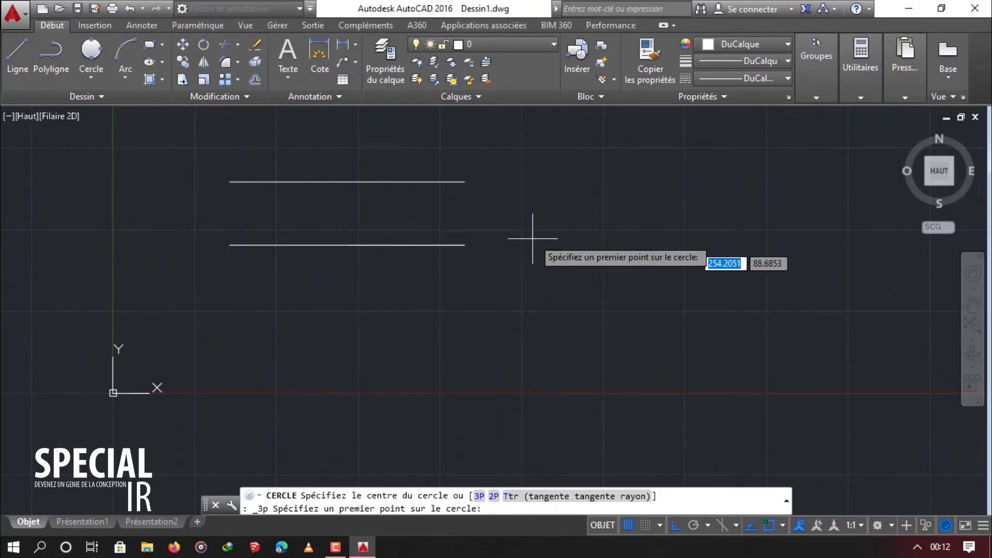
scroll(537, 234, down, 2)
scroll(537, 234, up, 2)
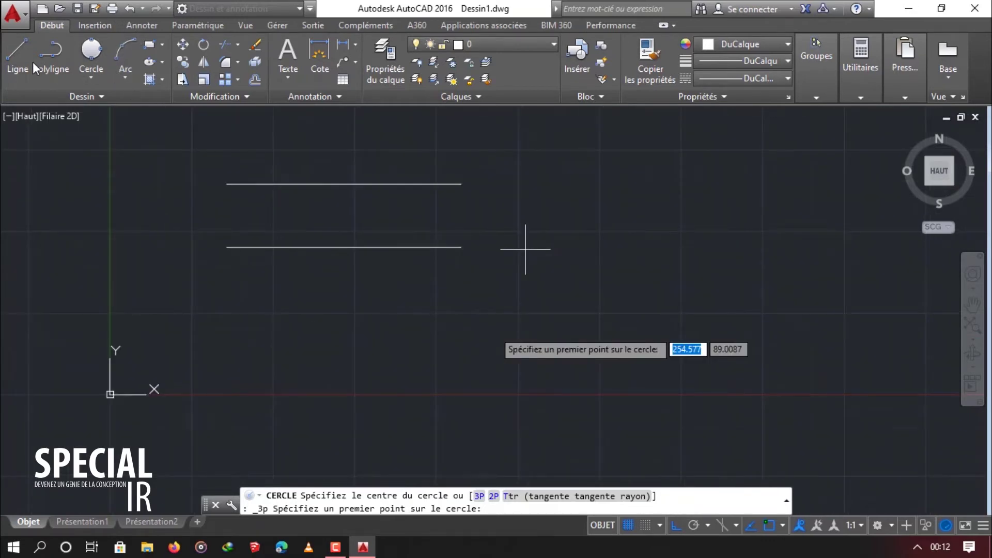
Step: Turn Ortho off and draw a slanted line about 122 units long at 41° to the right of the parallel lines
click(21, 62)
scroll(629, 324, down, 2)
middle_drag(629, 323, 282, 320)
click(676, 525)
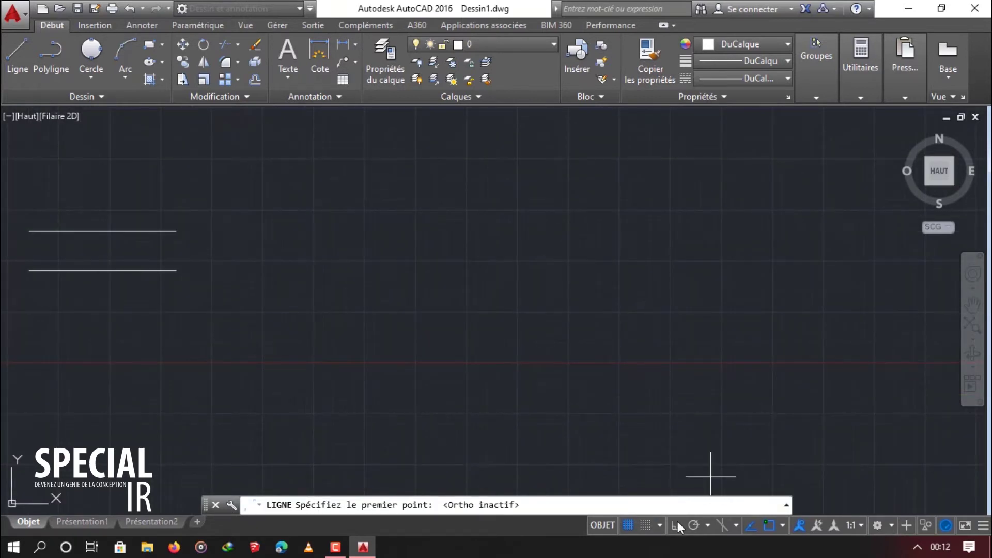
click(263, 343)
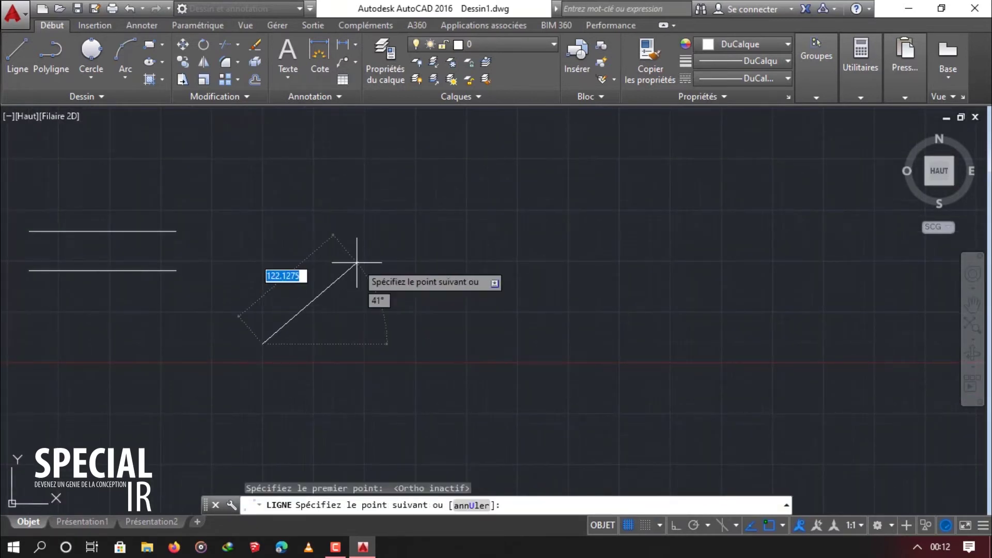
click(356, 263)
key(Escape)
Step: Finish the slanted line and draw a separate, nearly vertical line above and to the right of its upper end
key(Return)
click(356, 263)
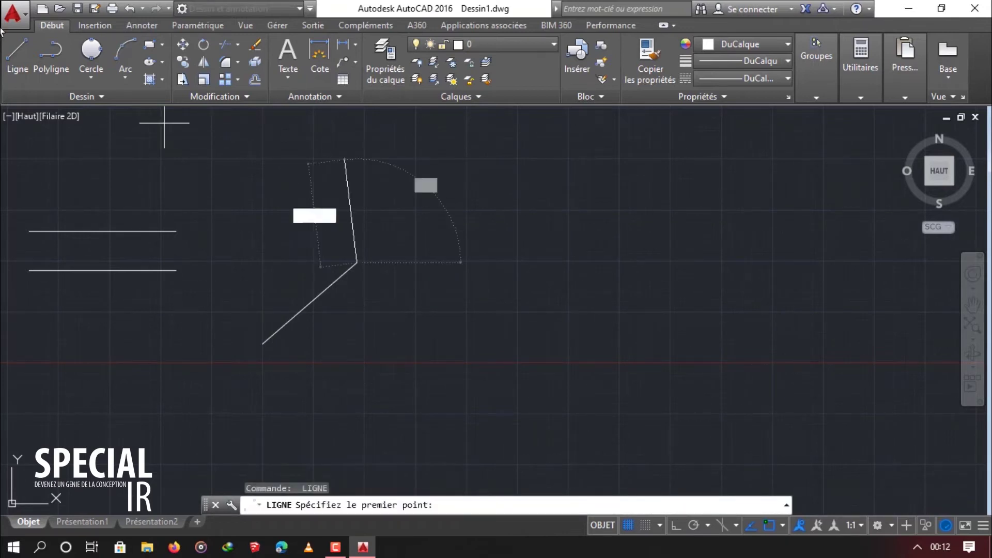
click(22, 72)
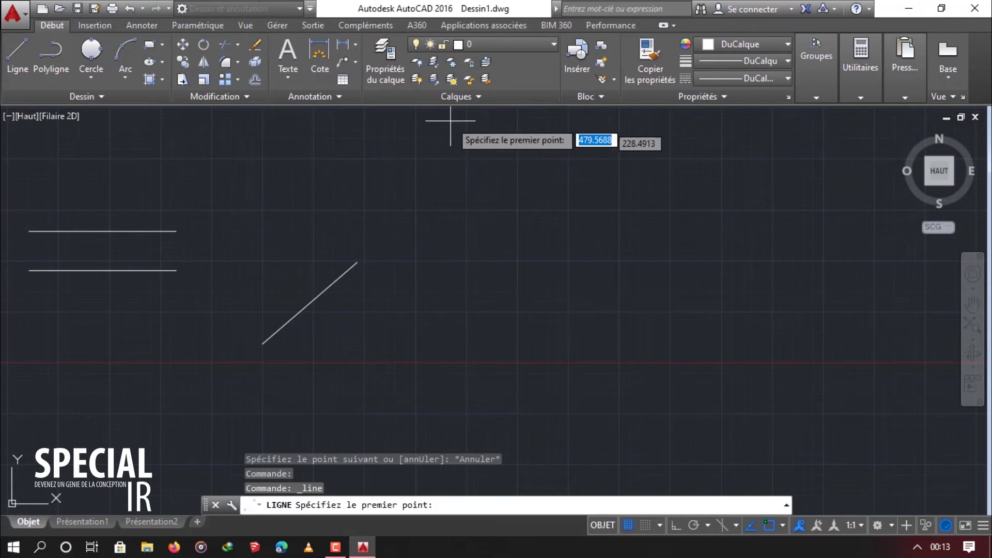
click(478, 125)
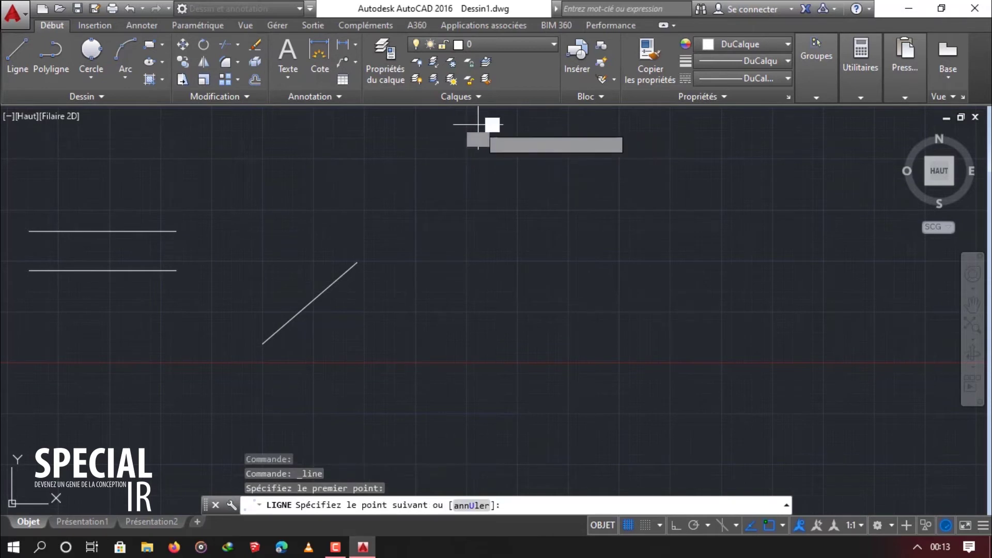
click(477, 223)
key(Escape)
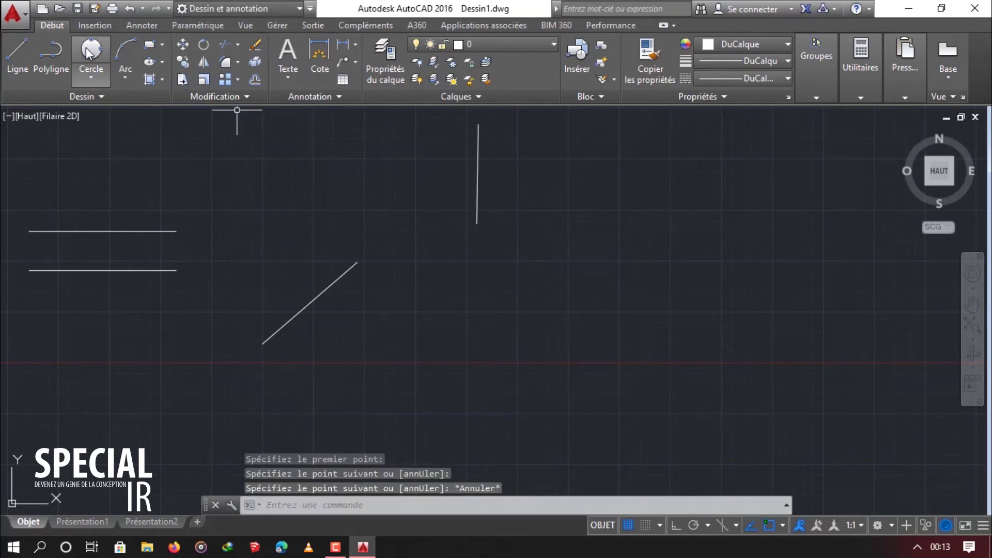
Step: Draw a short slanted line below and to the right of the vertical line, rising toward the upper left
click(17, 52)
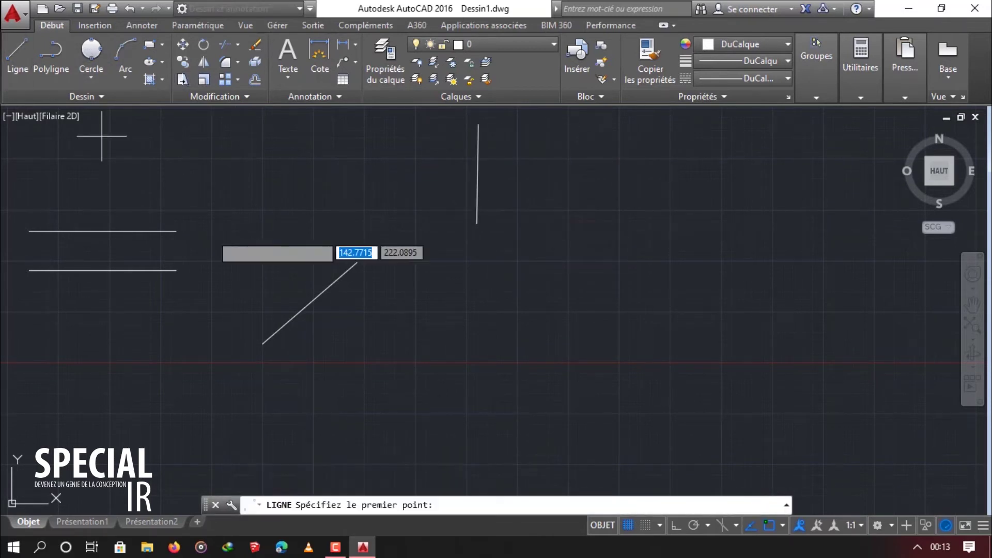
click(592, 338)
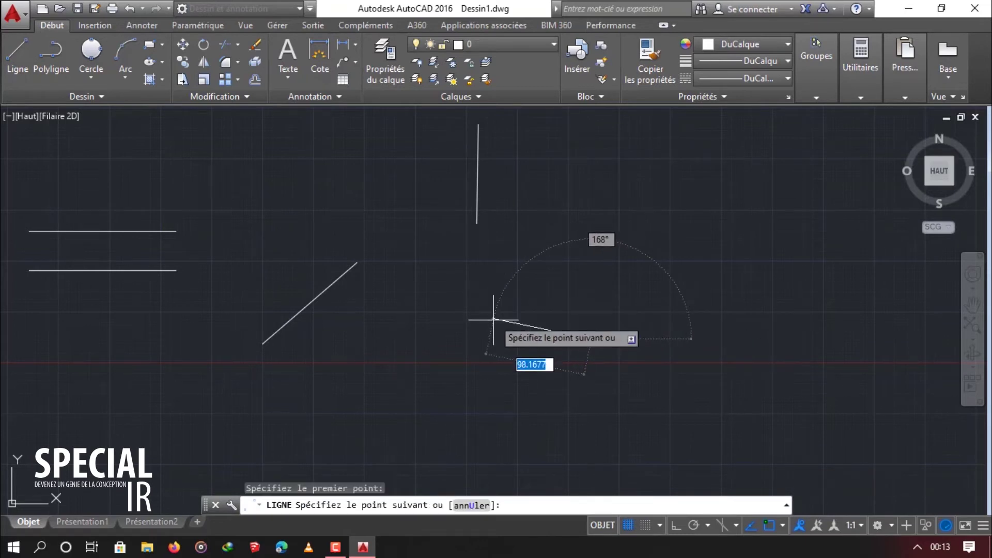
click(520, 314)
key(Escape)
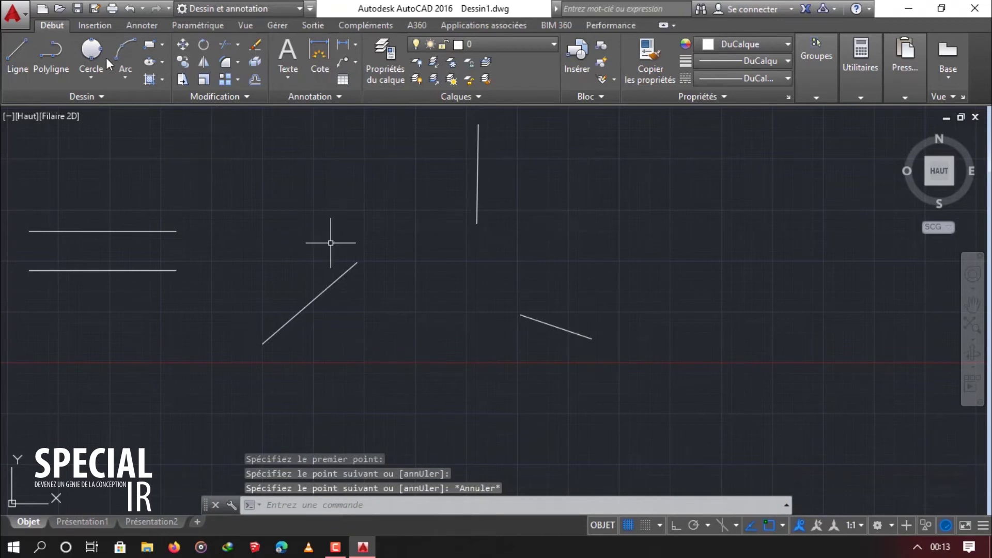
Step: Draw a three-point circle through the inner endpoints of the slanted, vertical and short lines
click(91, 50)
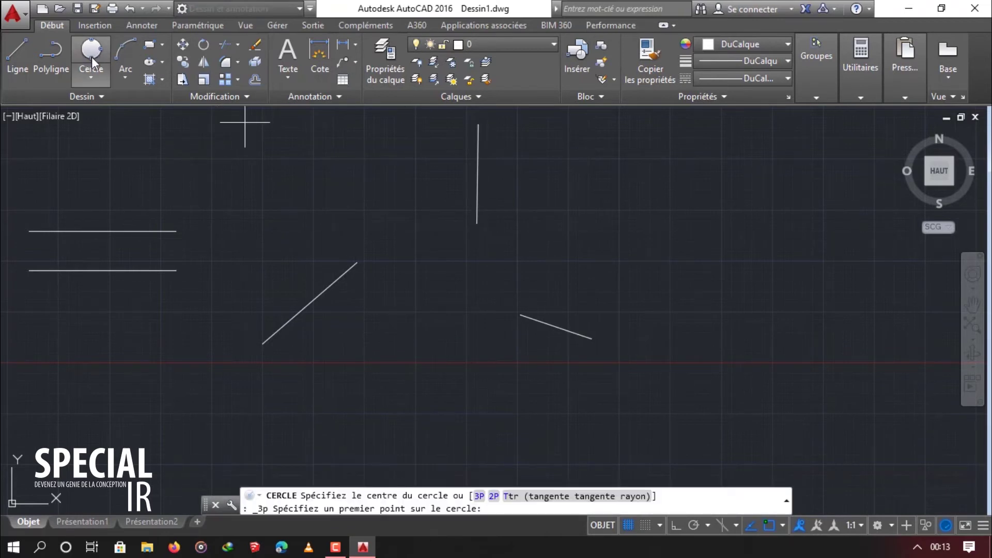
click(357, 263)
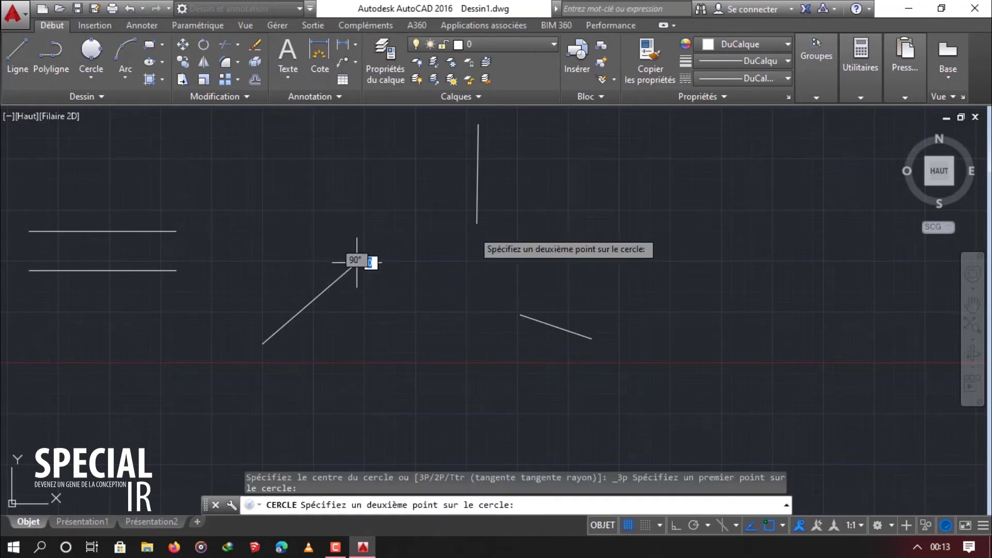
click(476, 223)
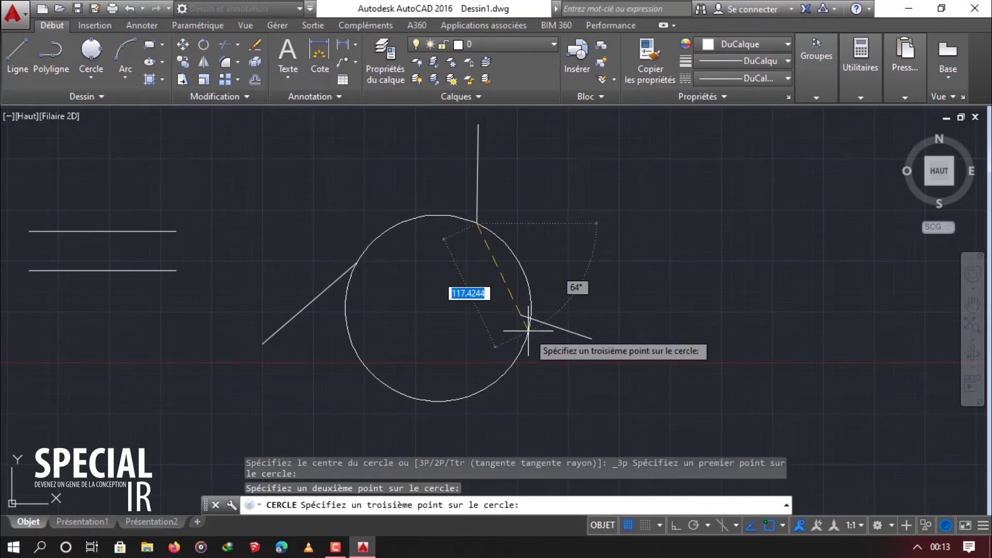
click(520, 314)
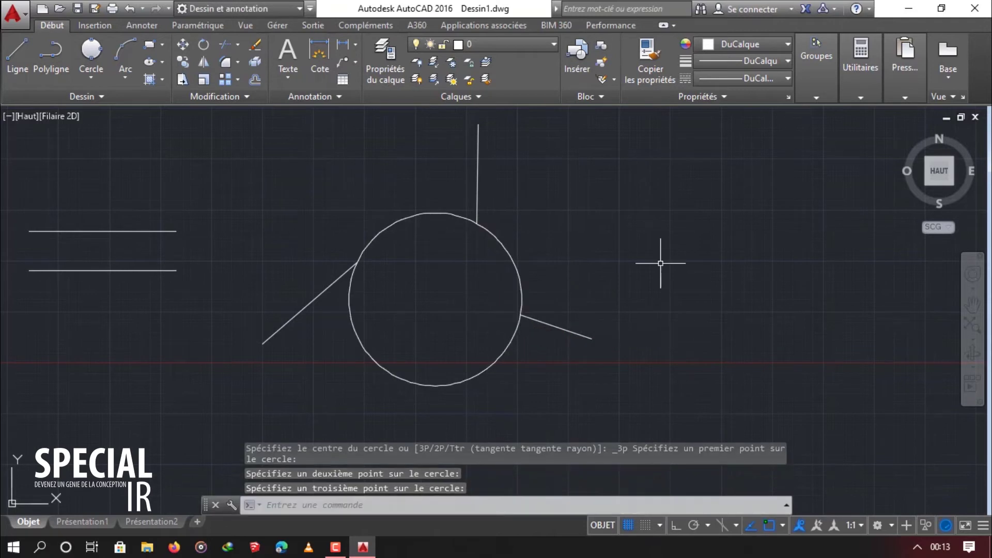
Step: Select the three-point circle and its three attached lines with a crossing window and erase them
scroll(653, 312, down, 5)
scroll(580, 295, up, 3)
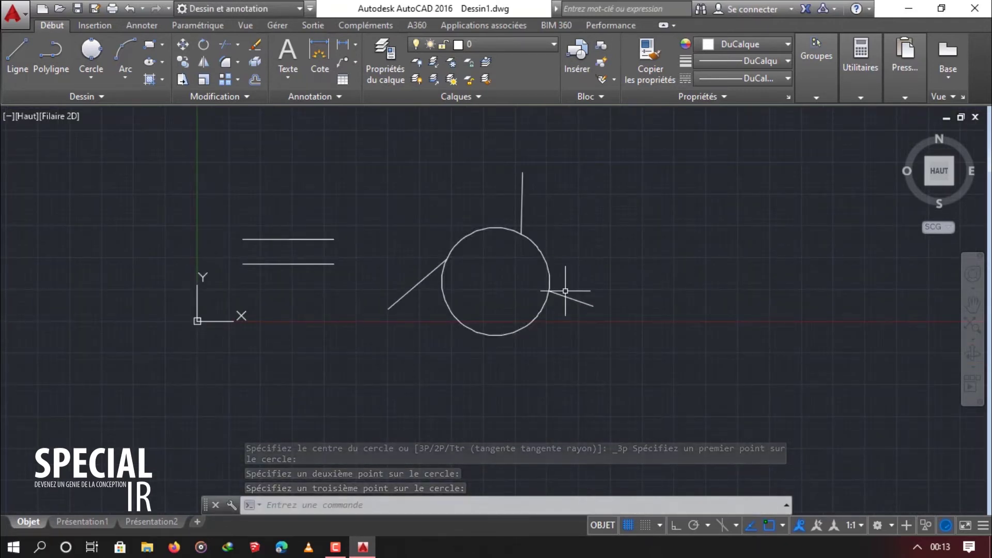
scroll(559, 270, up, 3)
scroll(572, 259, down, 5)
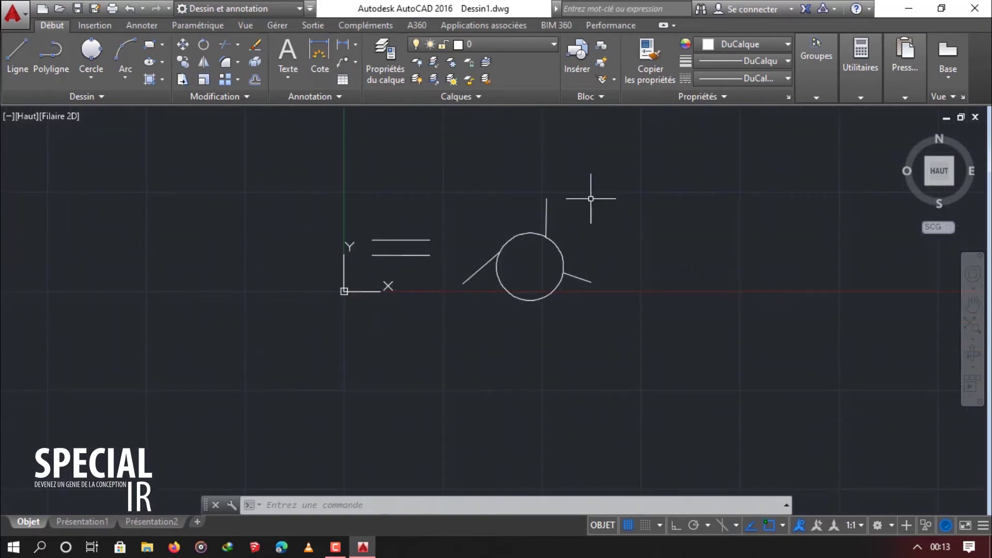
click(593, 200)
click(471, 355)
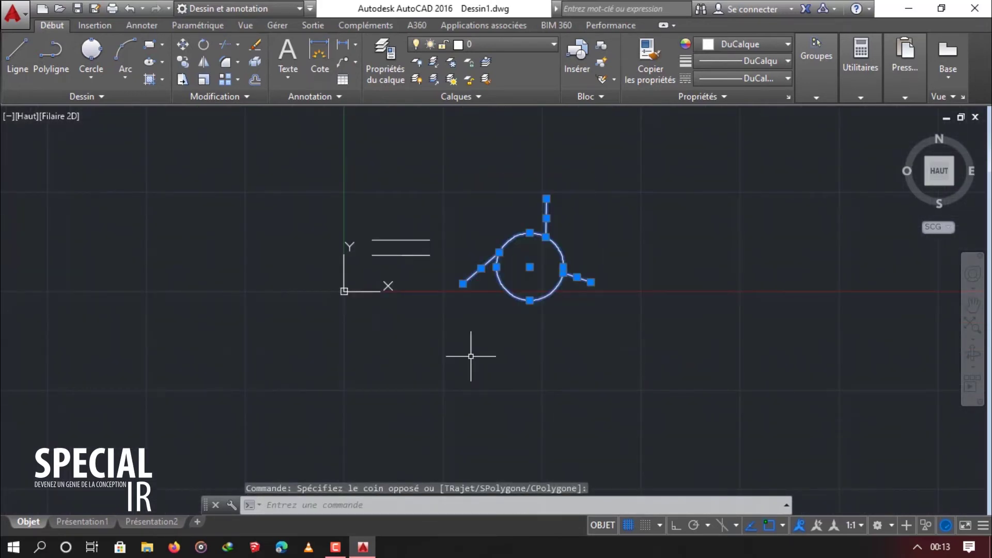
key(Delete)
scroll(403, 237, up, 6)
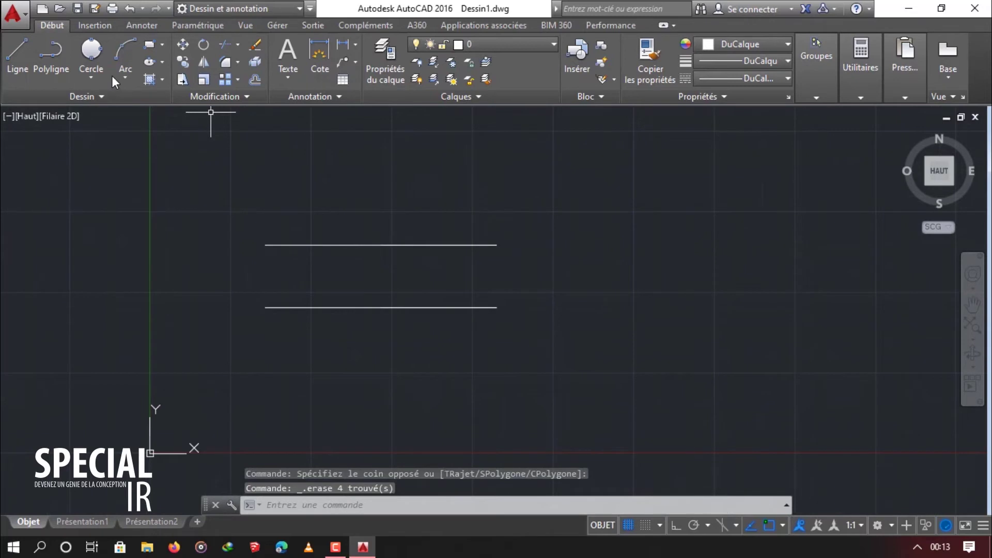
click(97, 78)
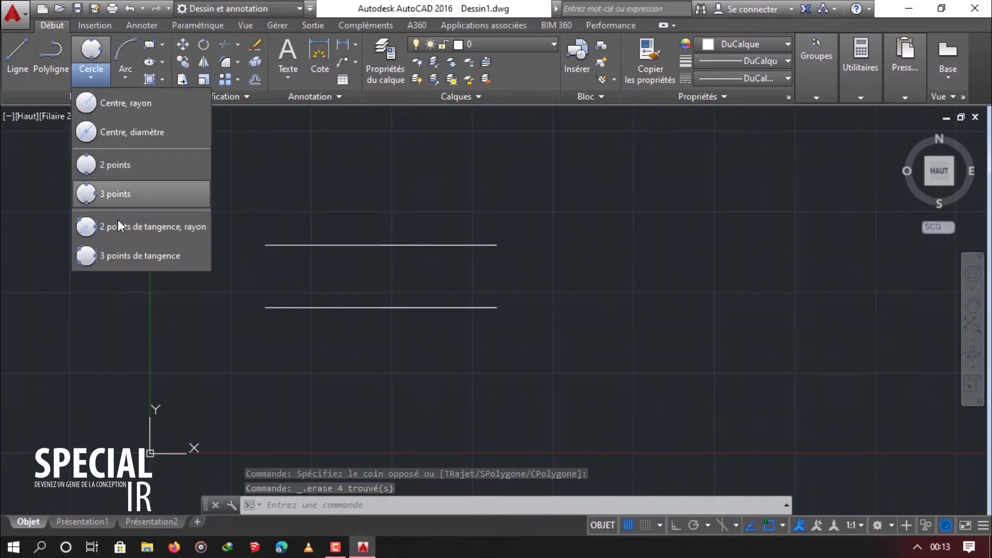
click(128, 234)
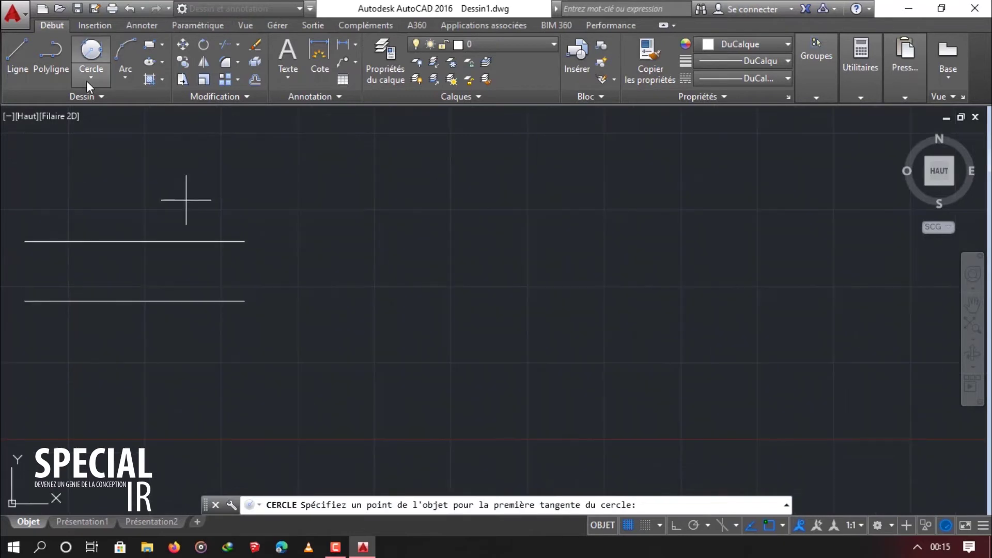
Step: Draw a center-radius circle of about 21 units radius above and to the right of the parallel lines
click(92, 78)
click(116, 101)
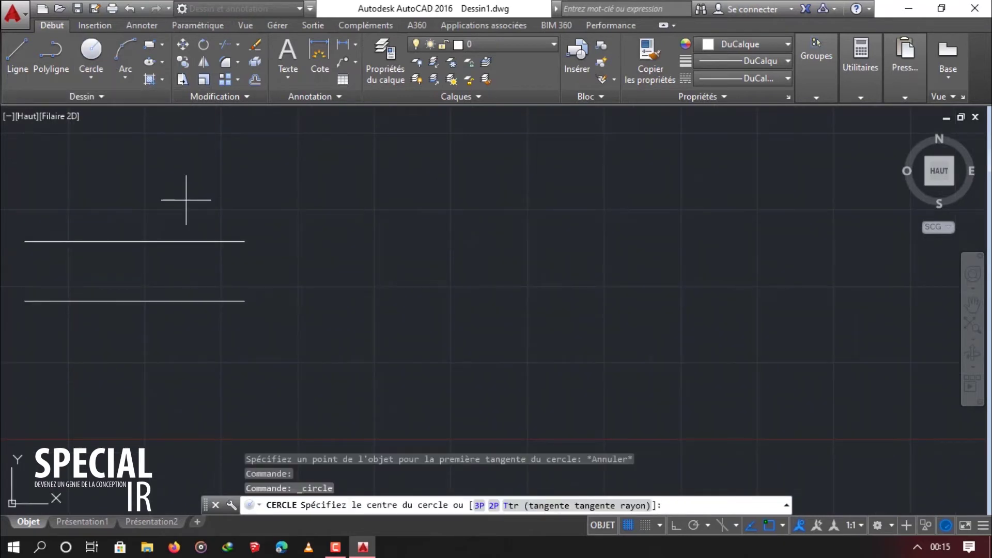
scroll(336, 264, down, 3)
scroll(327, 209, up, 2)
click(322, 200)
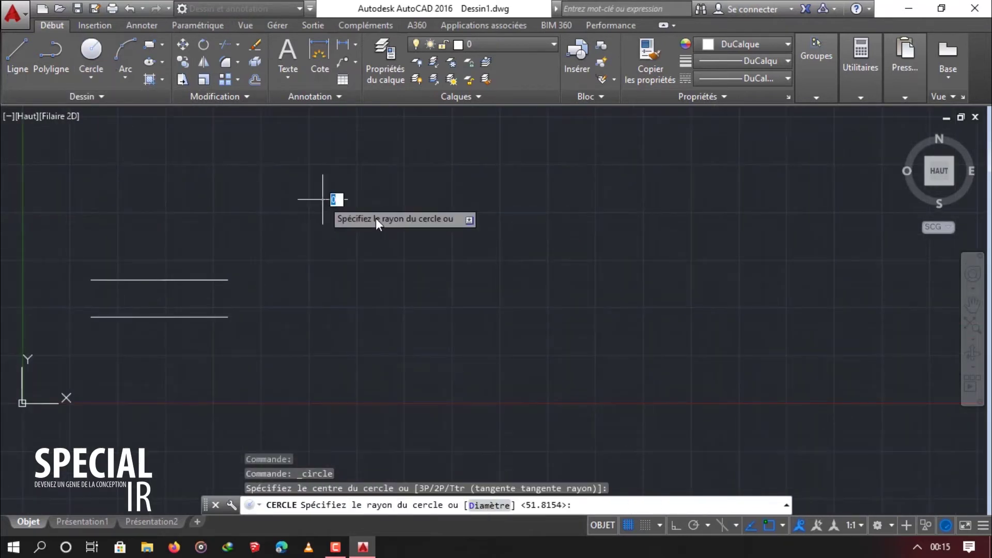
click(343, 206)
middle_drag(343, 206, 236, 208)
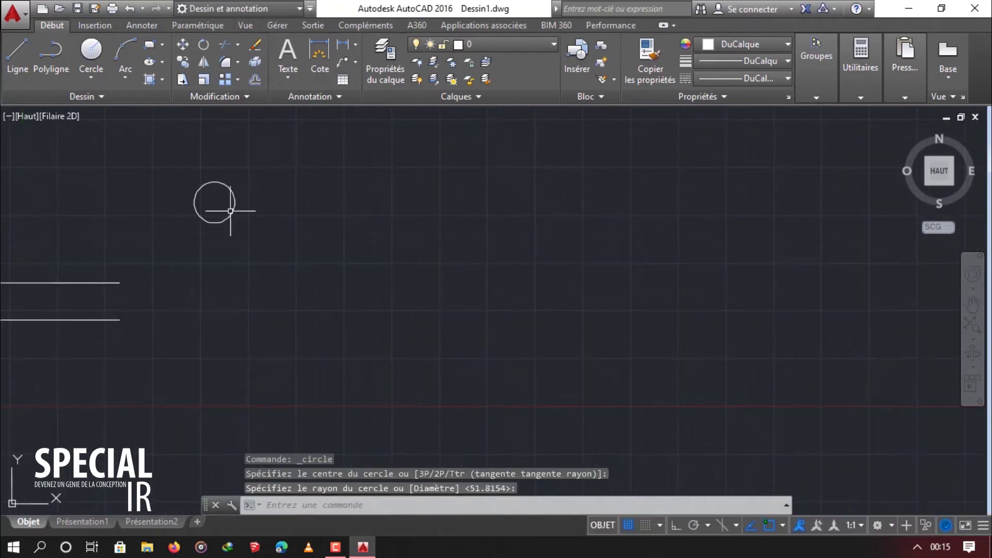
Step: Draw a second center-radius circle of about 44 units radius below and to the right of the small circle
click(95, 44)
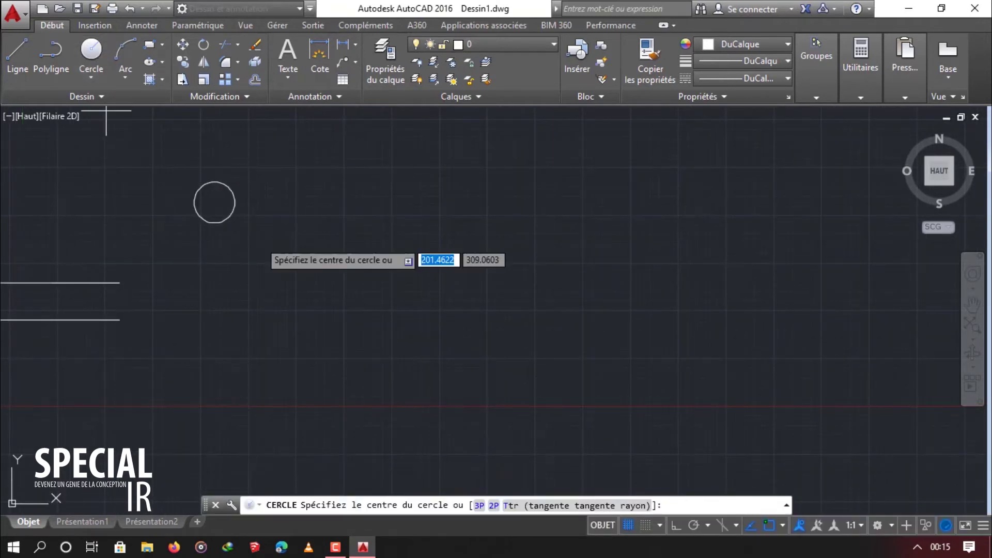
click(282, 281)
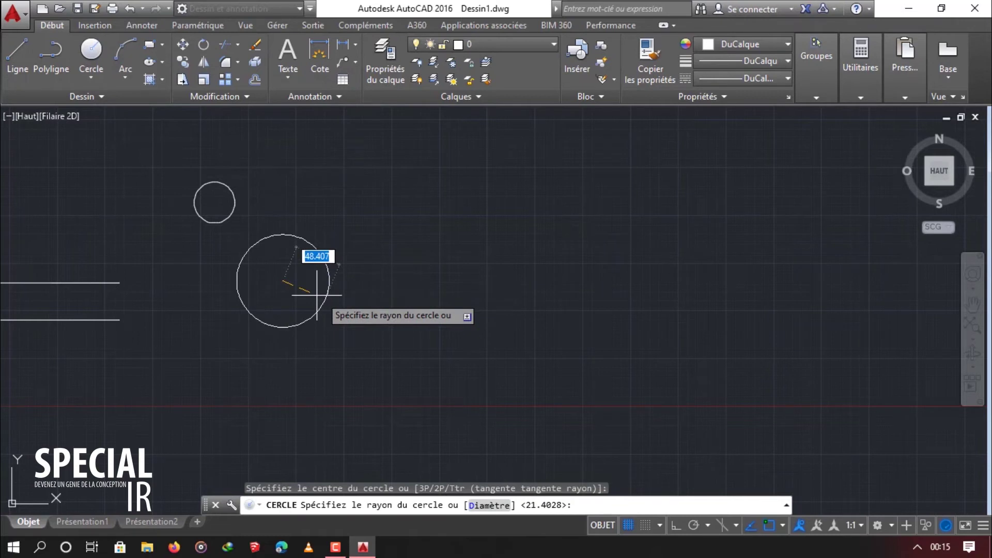
click(322, 295)
Step: Draw a circle tangent to the small and large circles with the two-tangent-points-and-radius method, accepting the 44.4782 radius
scroll(226, 196, up, 2)
middle_drag(279, 218, 231, 218)
click(107, 86)
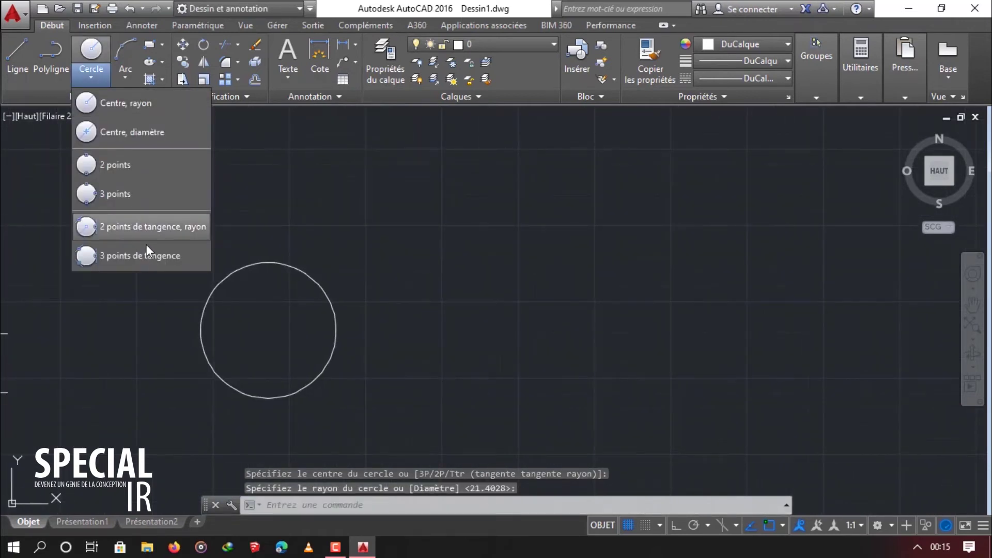
click(153, 228)
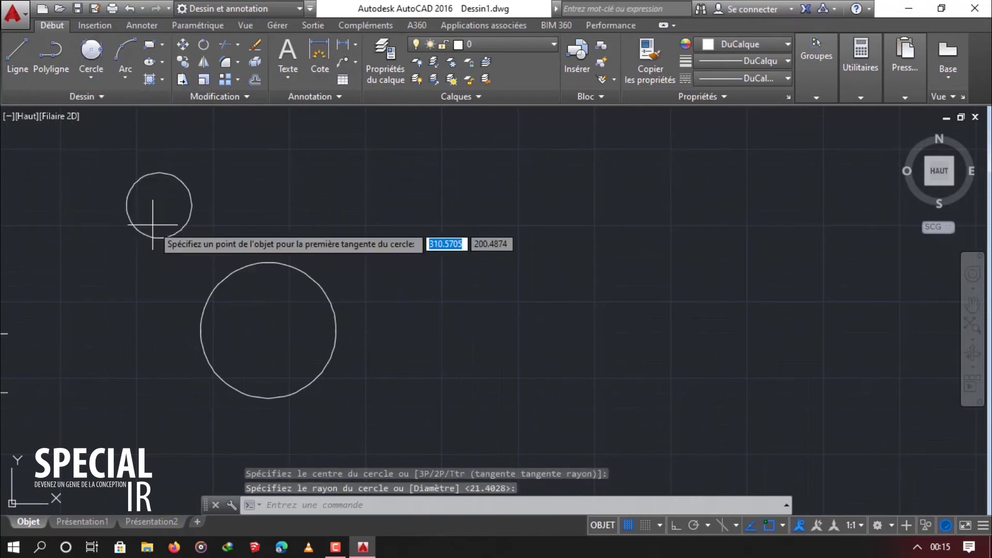
scroll(219, 215, up, 2)
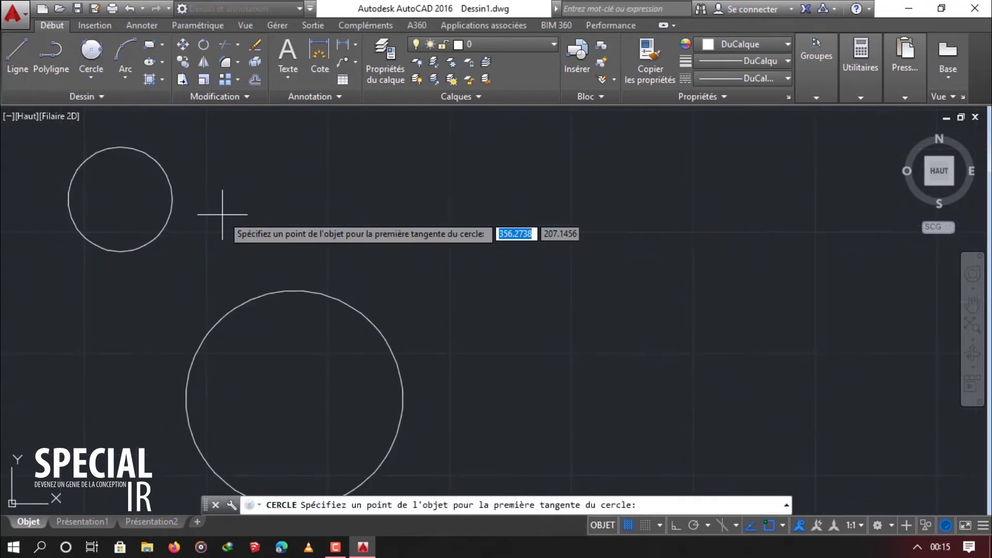
click(174, 204)
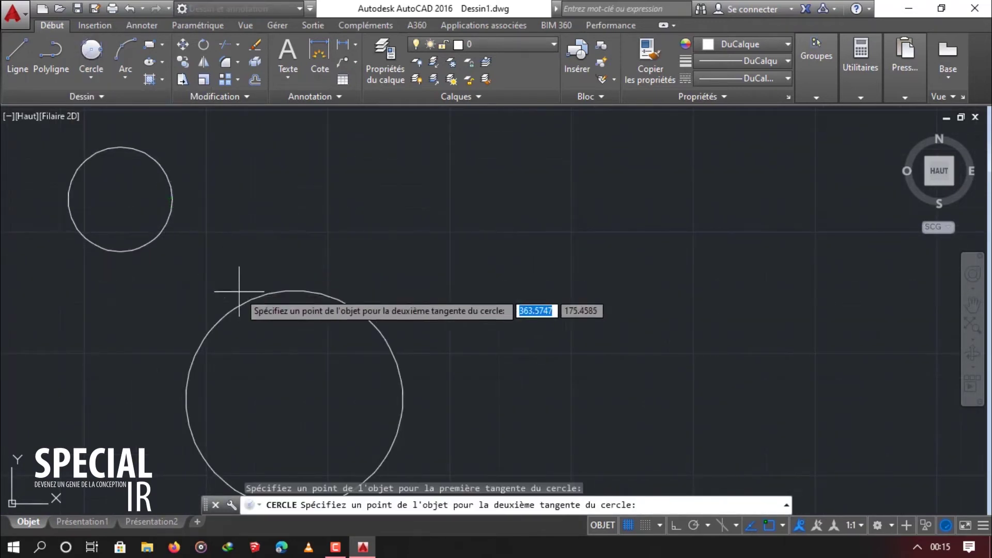
click(245, 299)
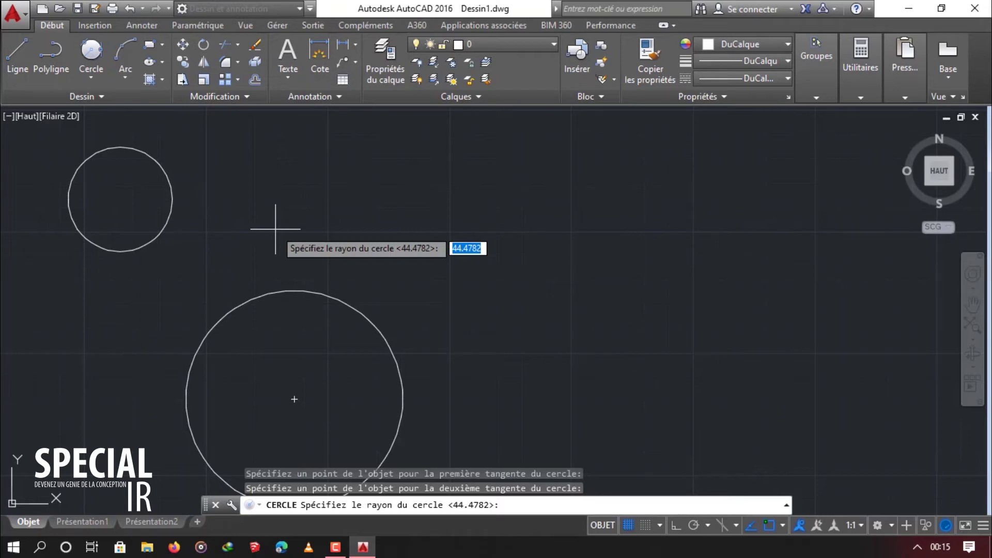
key(Return)
scroll(277, 231, down, 4)
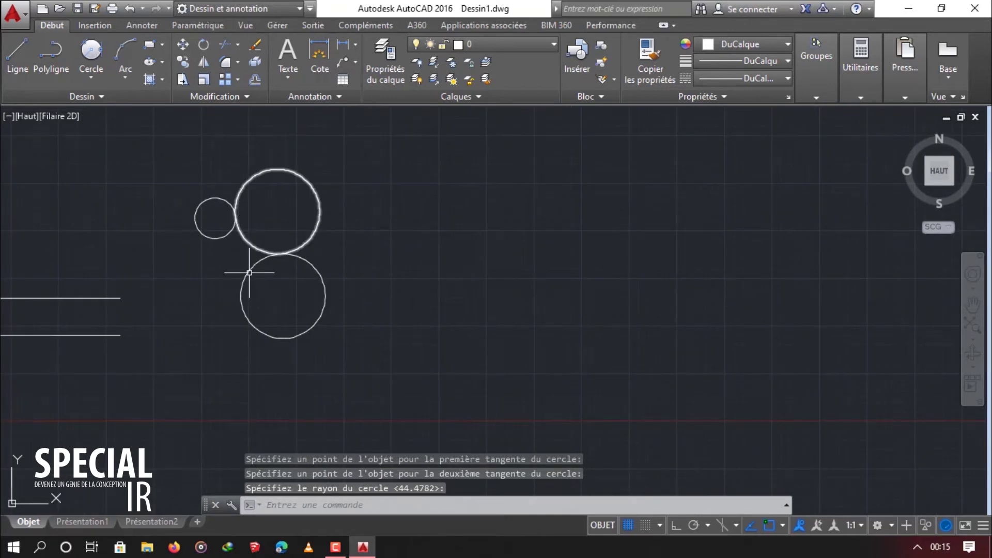
Step: Select the circle tangent to the other two circles and erase it
scroll(249, 272, up, 4)
click(232, 211)
click(204, 236)
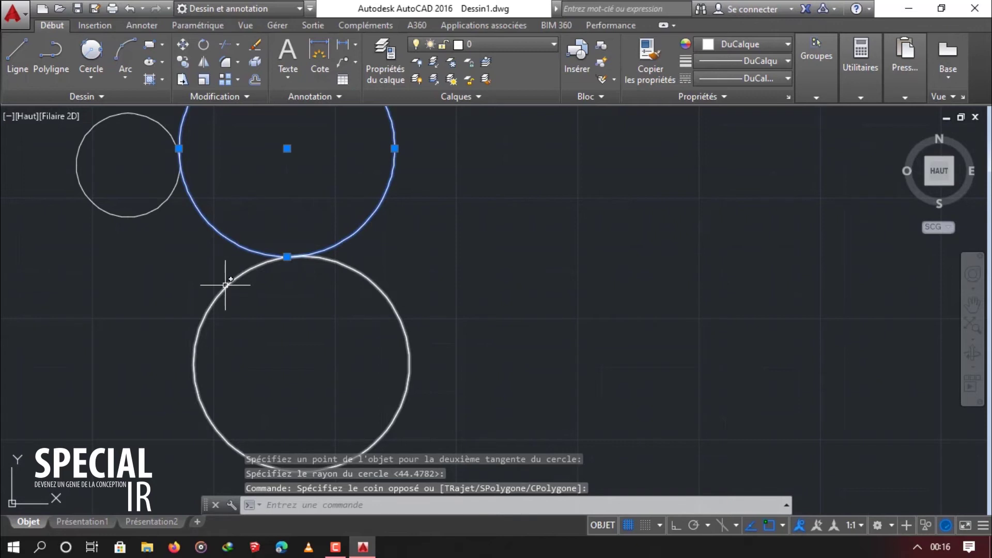
key(Escape)
click(372, 171)
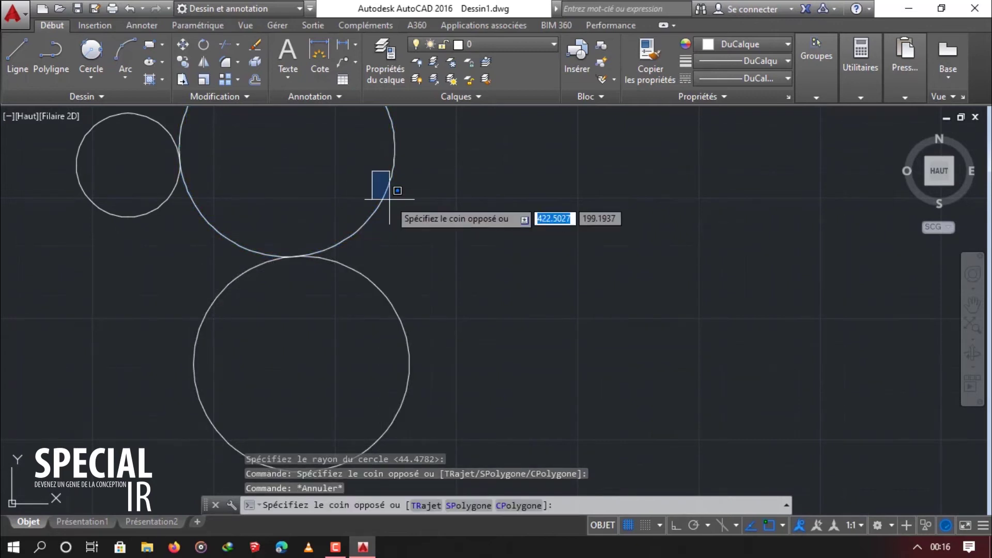
click(358, 225)
key(Delete)
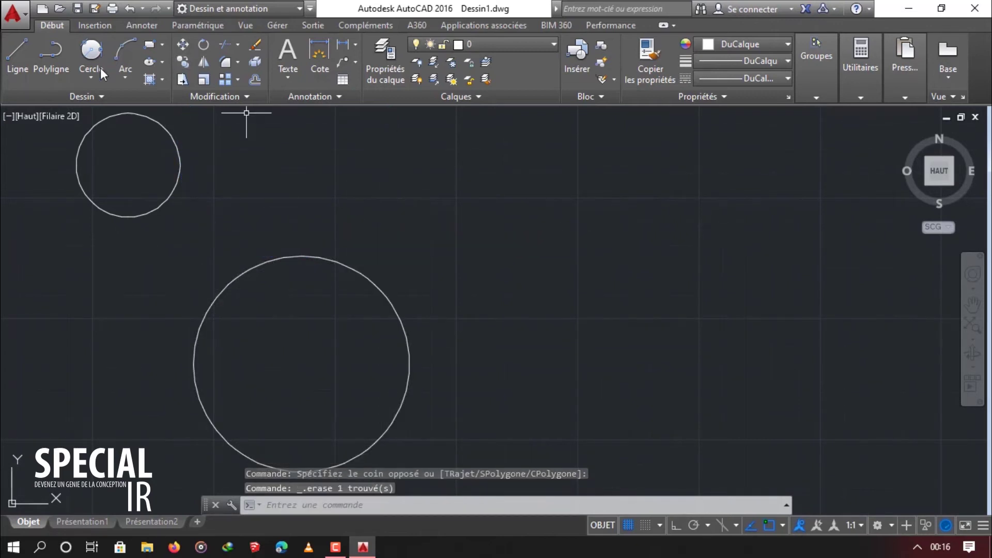
Step: Draw a third center-radius circle above and to the right of the small circle, similar in size to the large one
click(100, 82)
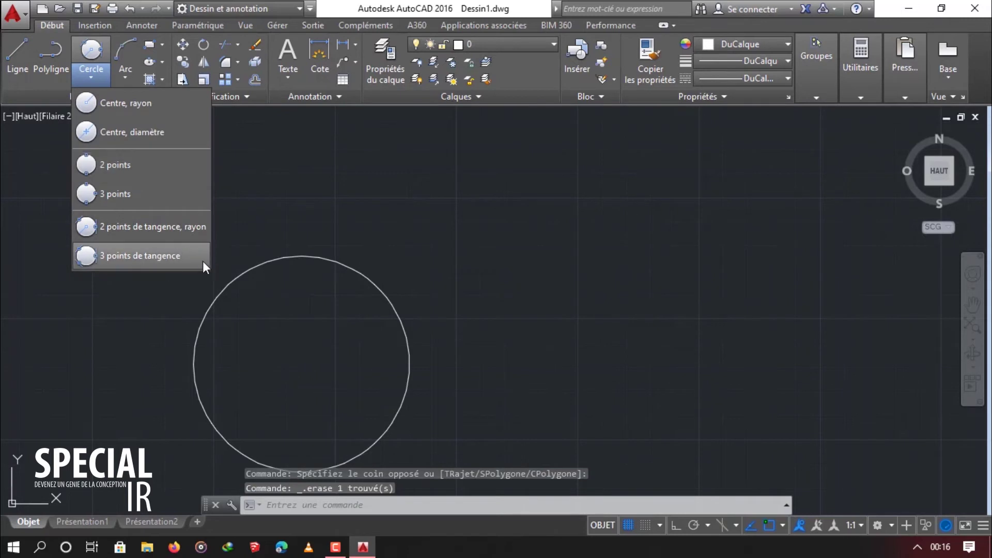
click(439, 213)
click(90, 83)
click(133, 100)
scroll(221, 230, down, 2)
middle_drag(221, 231, 172, 274)
scroll(212, 224, down, 1)
middle_drag(206, 225, 169, 231)
scroll(182, 221, up, 1)
scroll(211, 170, down, 1)
middle_drag(201, 190, 155, 252)
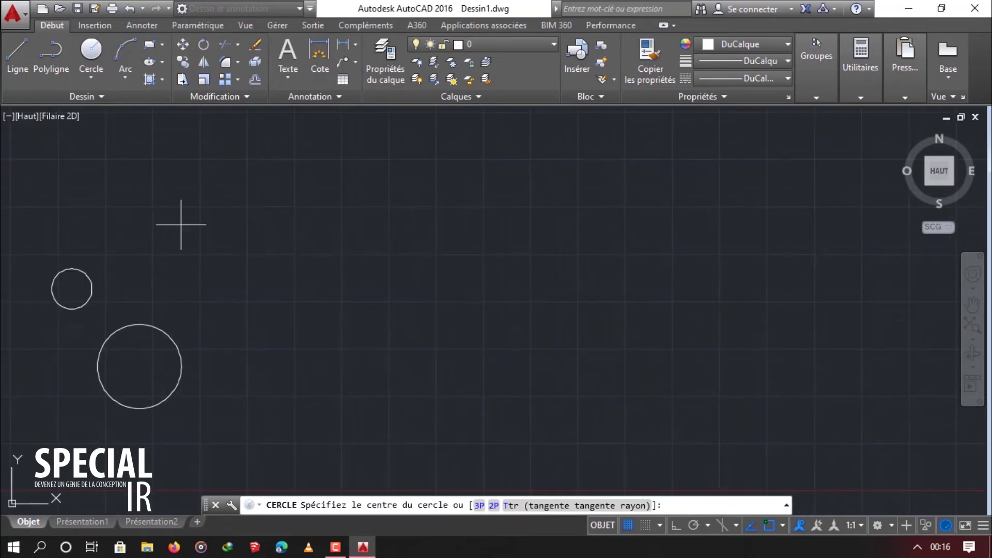
click(181, 224)
click(159, 259)
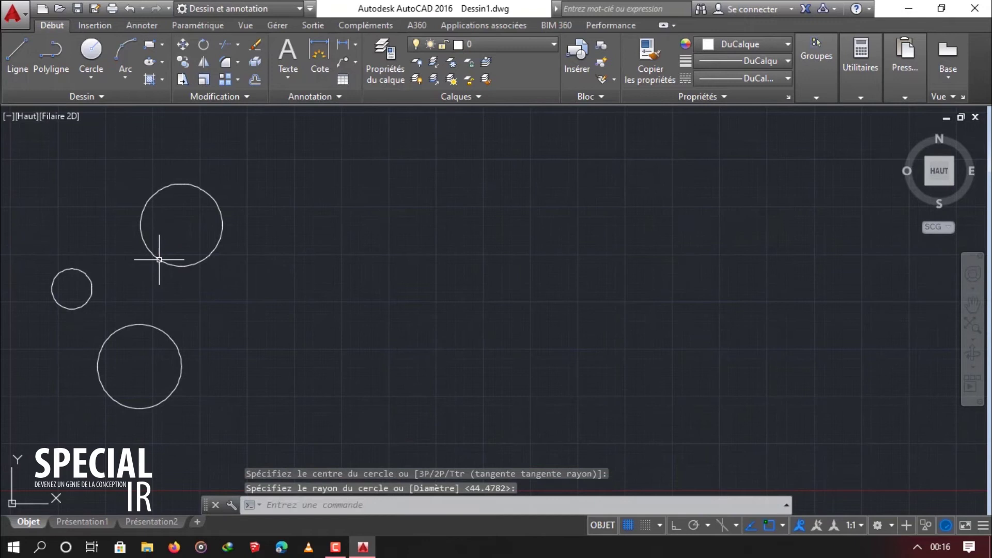
key(Escape)
Step: Draw a circle tangent to the small circle, the lower large circle and the upper large circle with the three-tangent method
scroll(151, 284, up, 3)
scroll(159, 283, down, 3)
scroll(144, 285, up, 2)
click(90, 78)
click(127, 257)
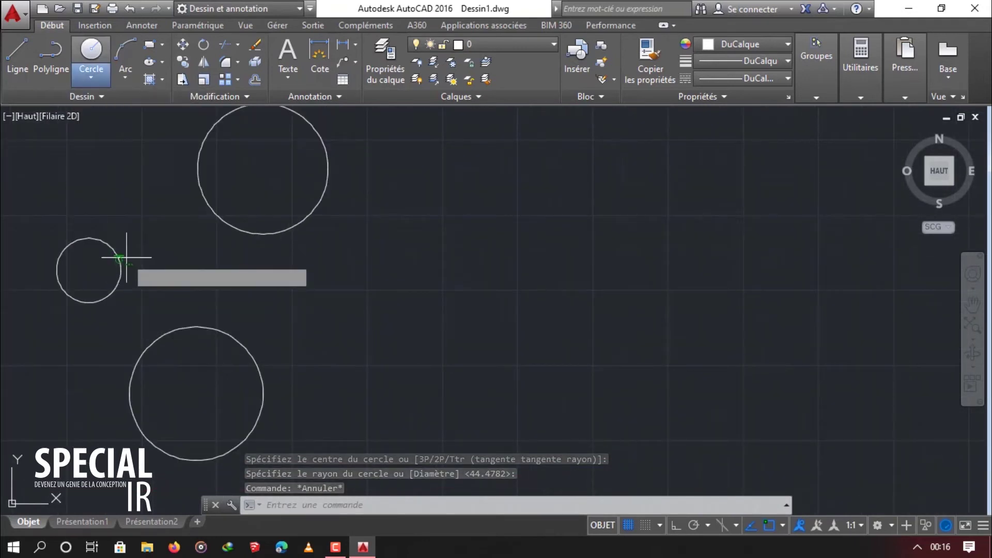
click(106, 293)
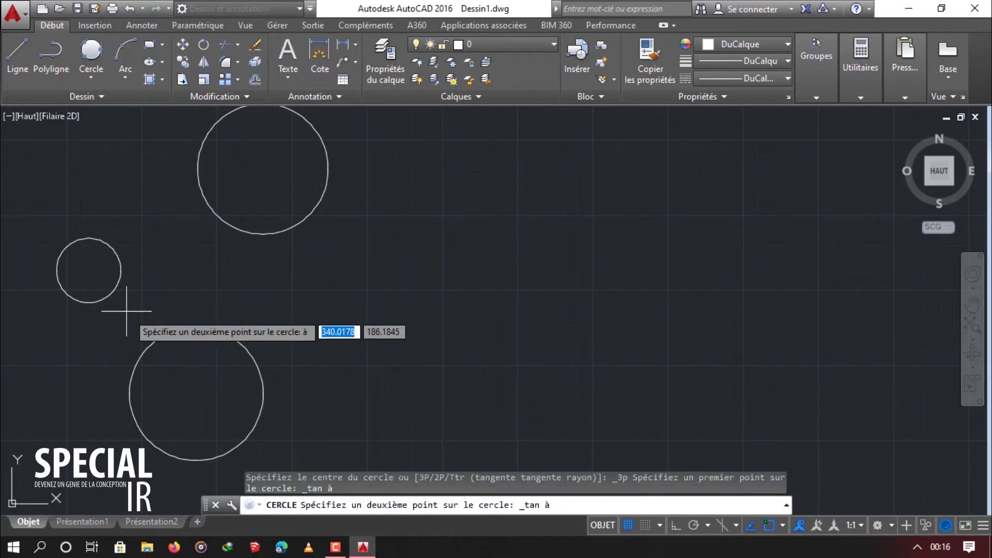
click(192, 328)
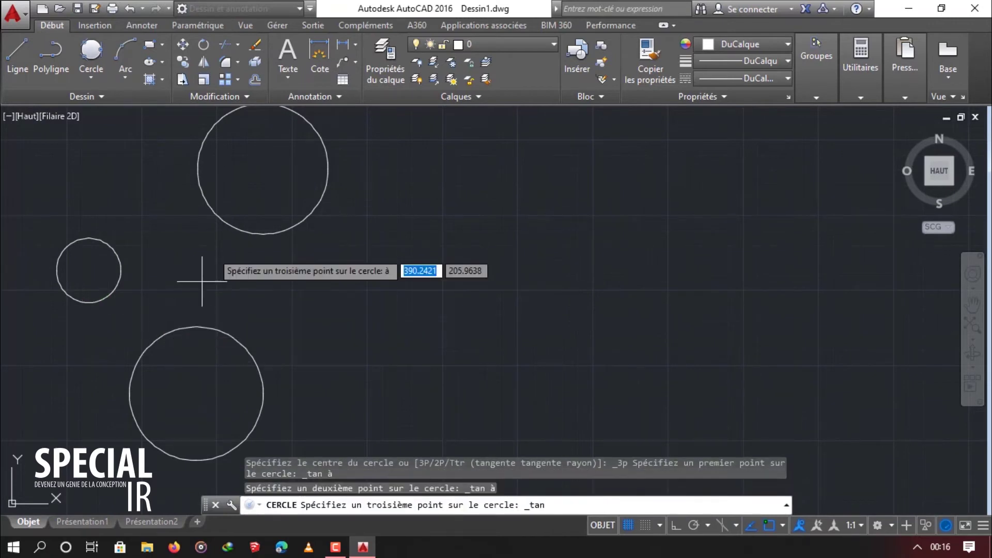
click(215, 212)
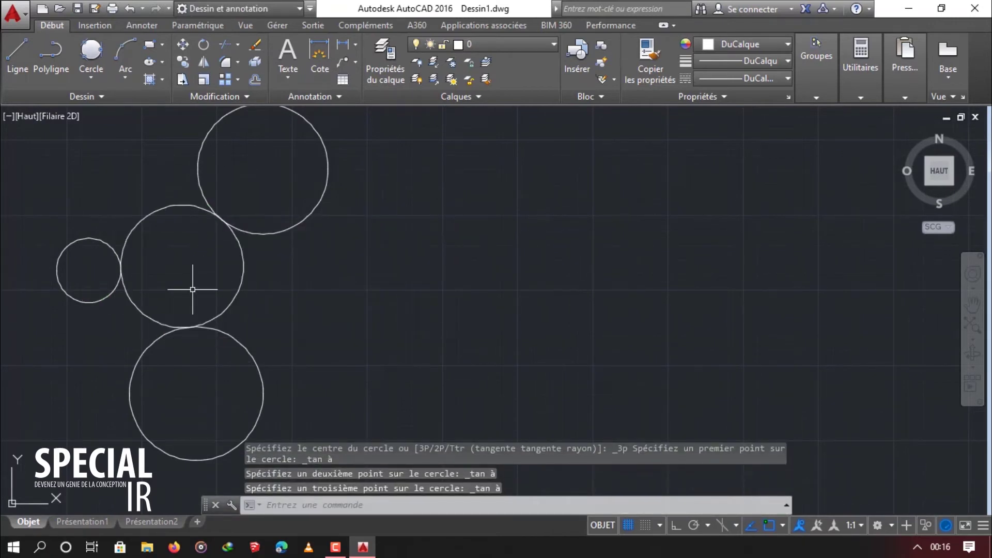
Step: Select the three-tangent circle to examine its contact with the surrounding circles, and clear the selection
scroll(192, 290, down, 3)
scroll(178, 270, up, 5)
click(177, 271)
click(119, 350)
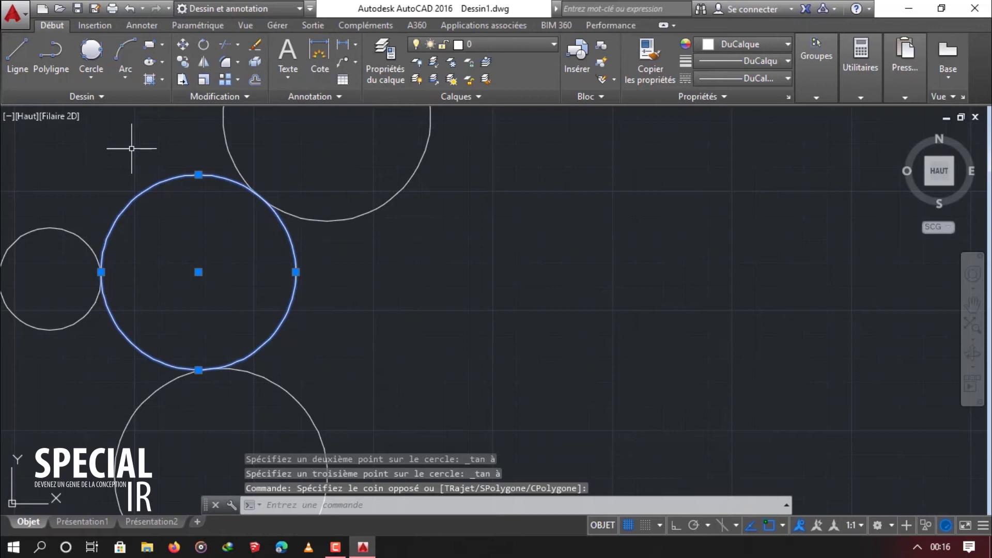
key(Escape)
scroll(300, 238, down, 3)
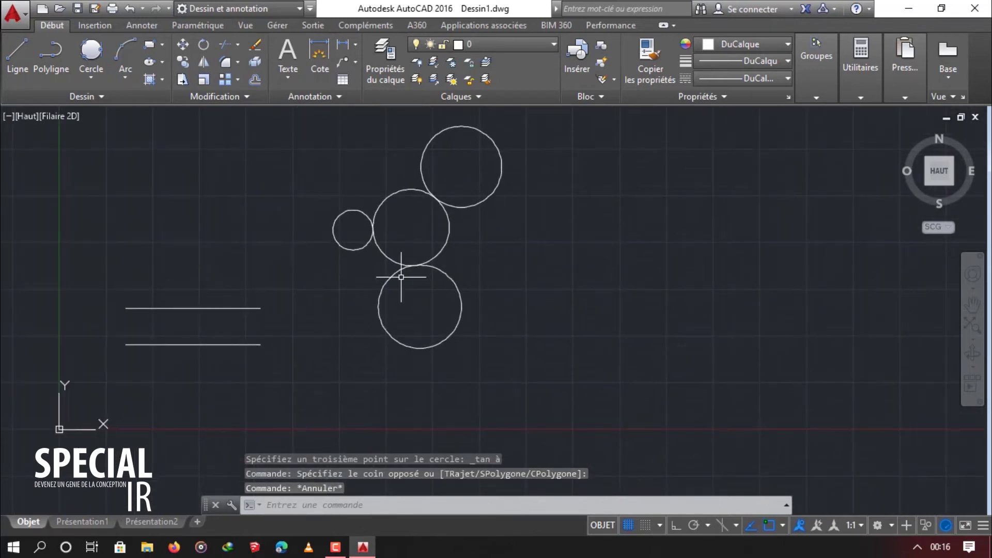
Step: Select all four circles and erase them, keeping the two horizontal lines
click(544, 130)
click(334, 393)
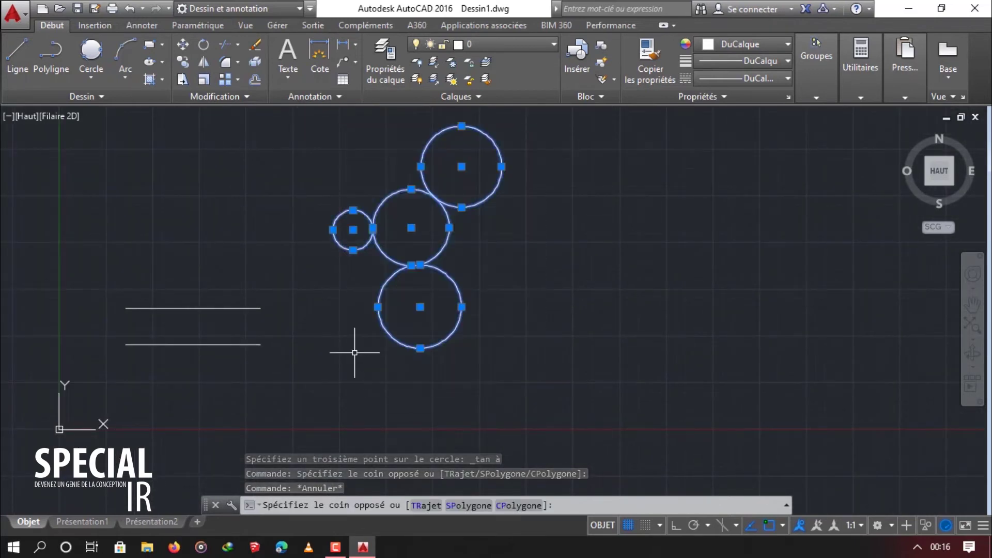
key(Delete)
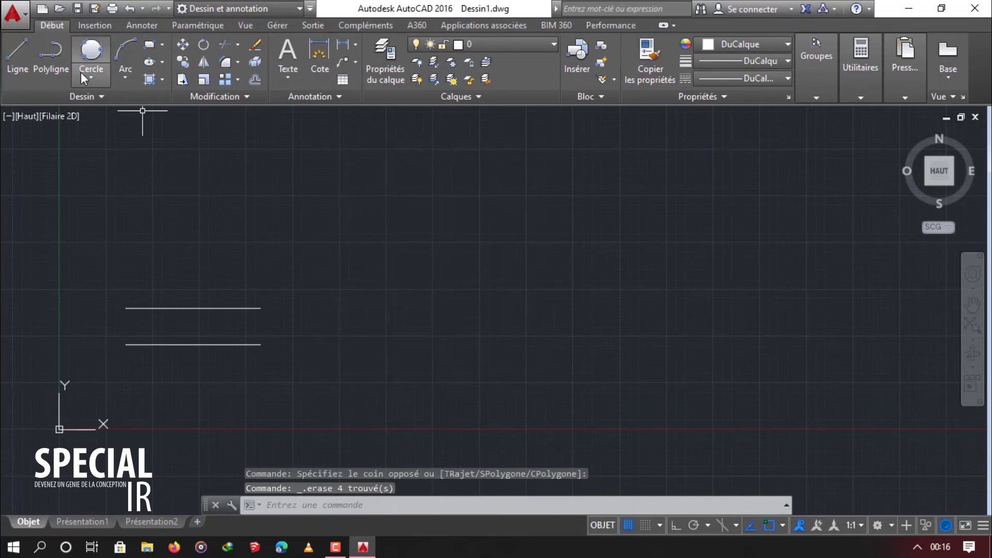
click(91, 77)
click(133, 100)
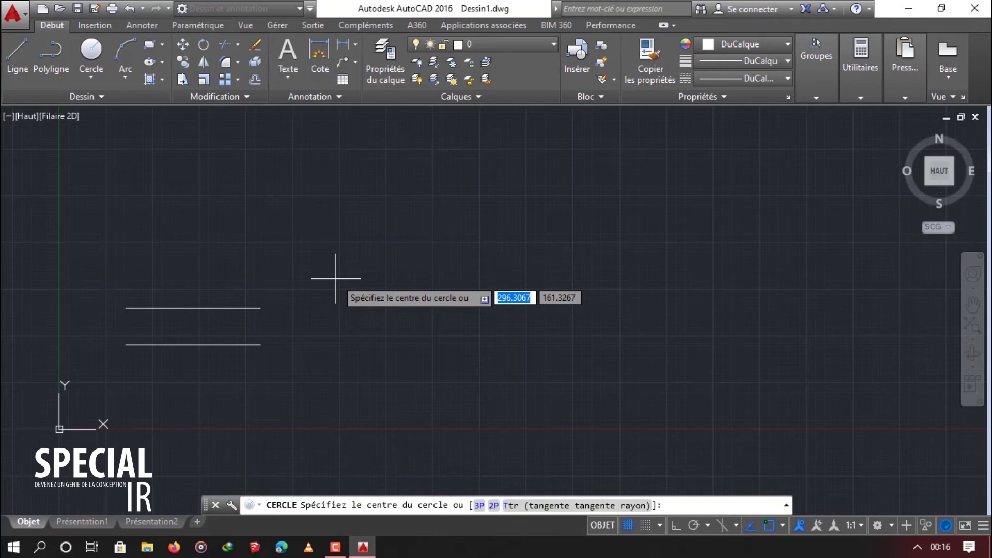
key(Escape)
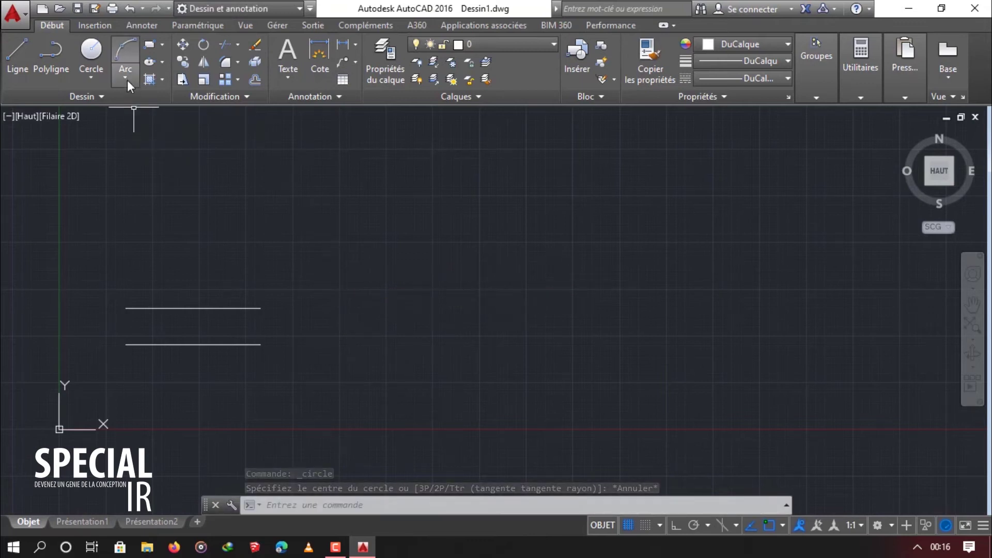
Step: Draw a three-point arc from the upper line's right end through the lower line's right end, ending farther right near the upper line's level
click(127, 80)
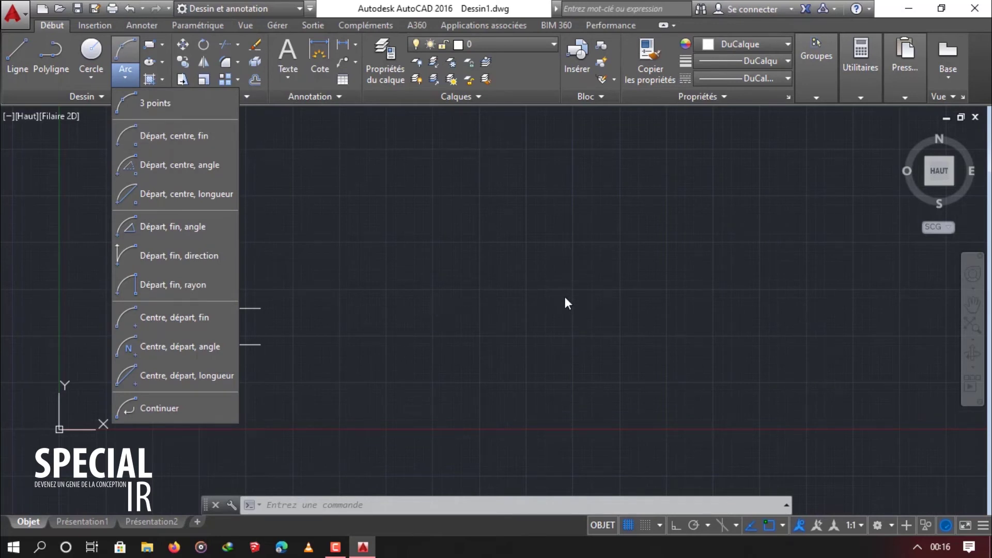
click(188, 118)
scroll(339, 251, down, 2)
scroll(312, 302, up, 2)
scroll(312, 301, up, 2)
middle_drag(337, 244, 316, 293)
scroll(317, 282, up, 4)
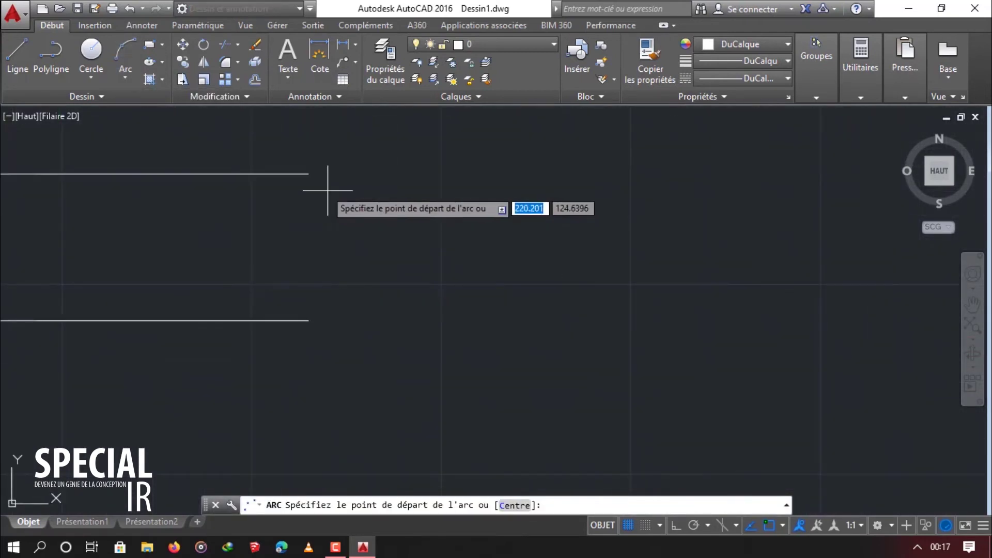
click(309, 174)
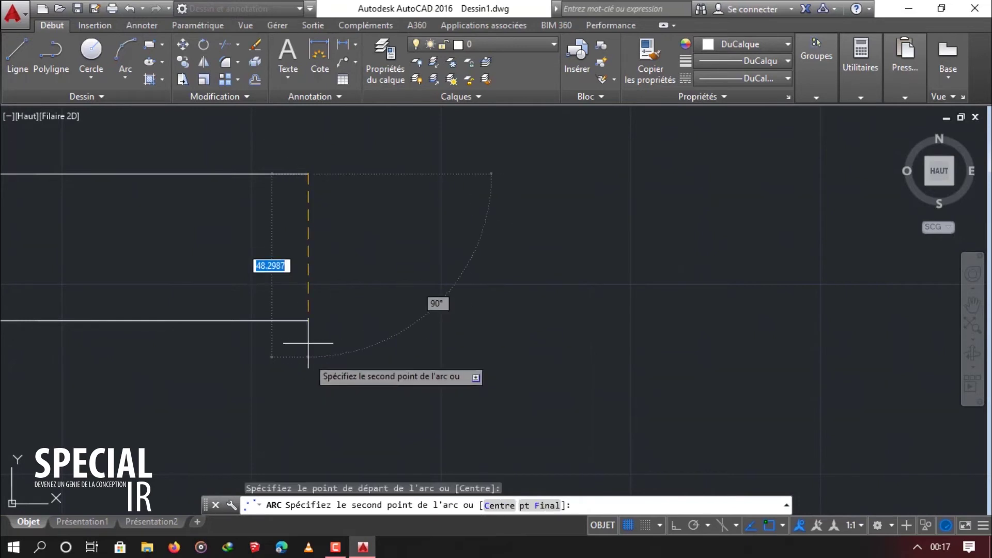
click(308, 320)
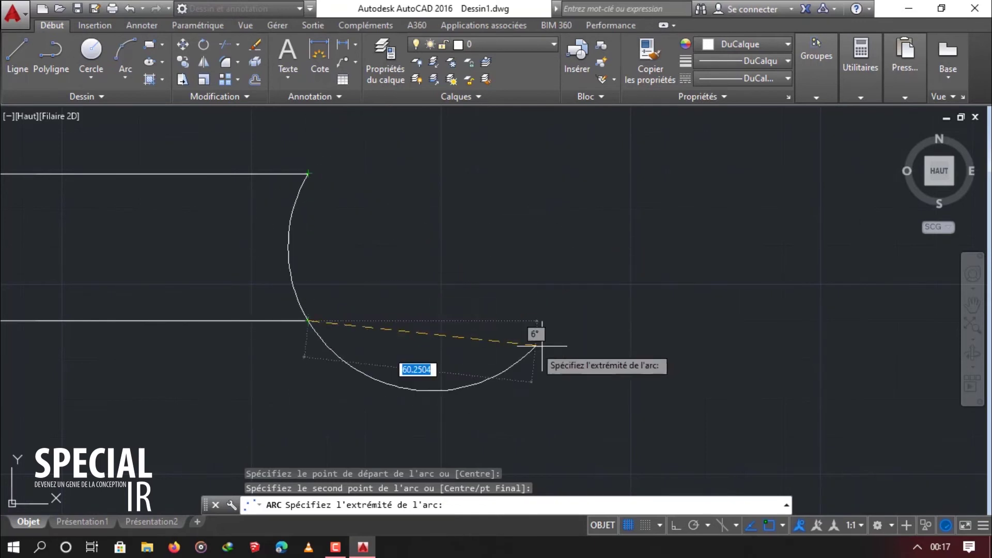
click(635, 181)
scroll(749, 272, down, 4)
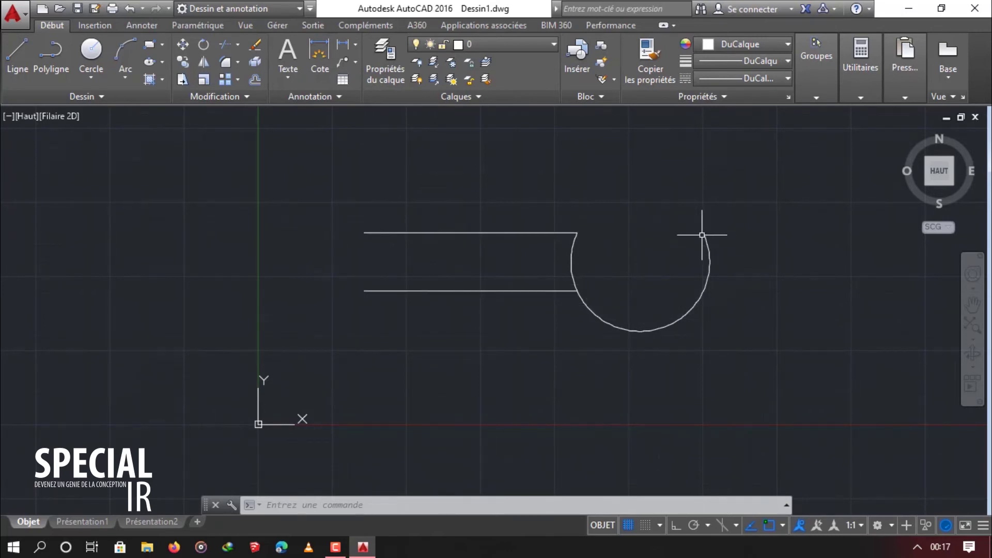
Step: Select the three-point arc and erase it
click(735, 235)
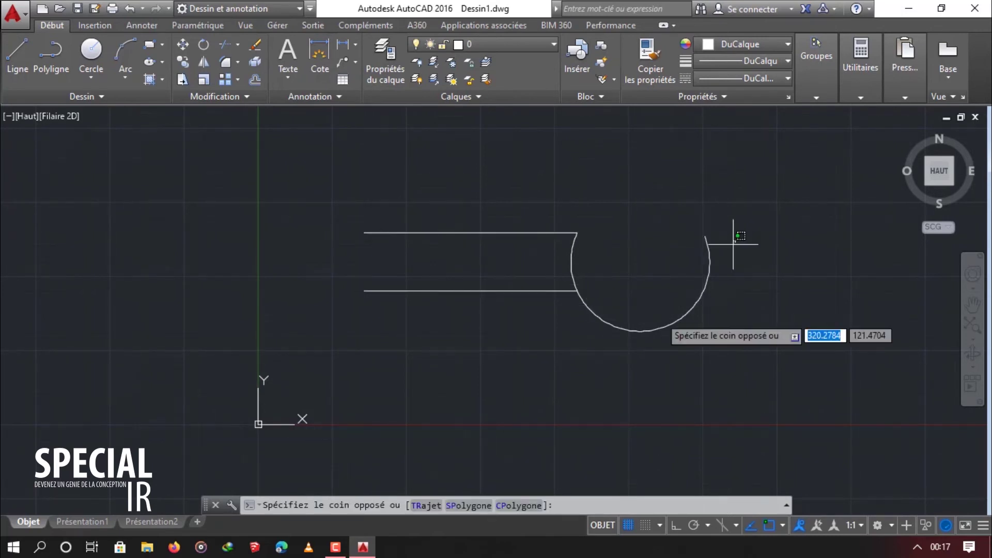
click(655, 330)
key(Delete)
scroll(519, 239, up, 2)
scroll(519, 231, down, 2)
scroll(522, 249, up, 4)
scroll(523, 250, down, 2)
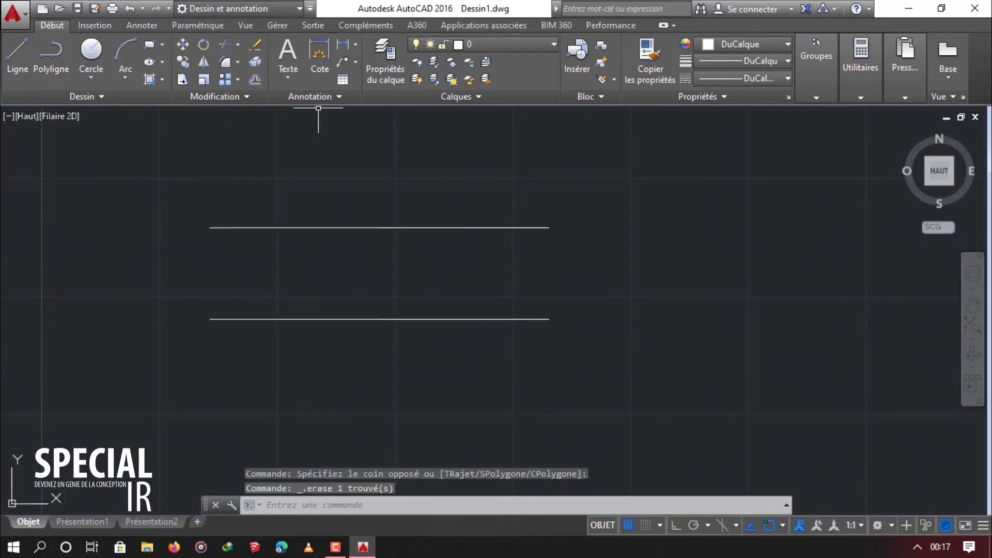
scroll(582, 217, up, 2)
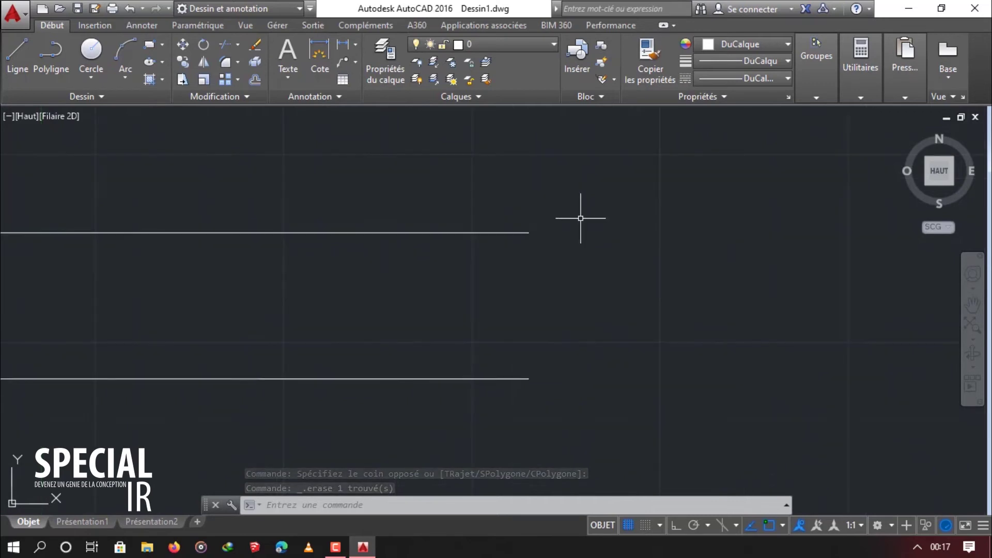
scroll(434, 230, down, 1)
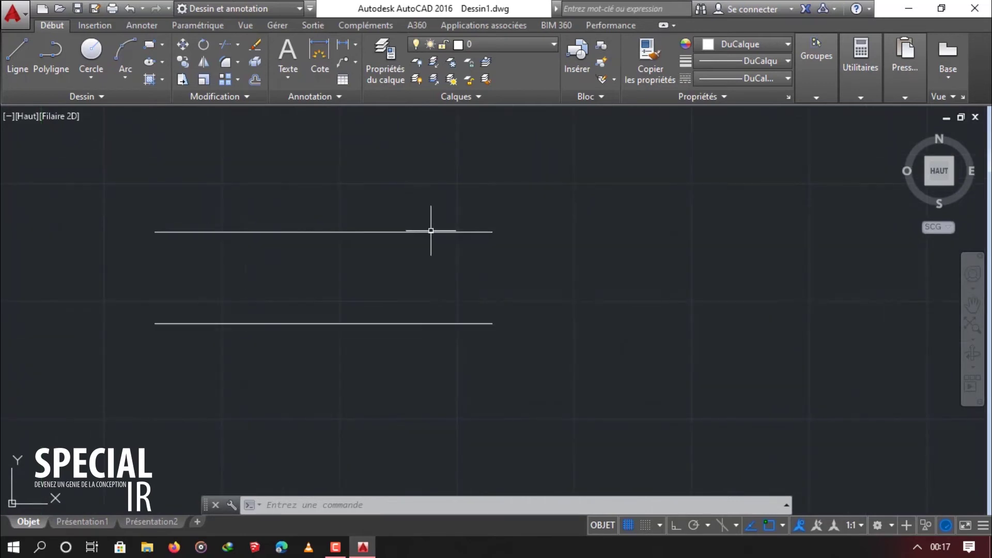
click(459, 206)
click(382, 356)
key(Escape)
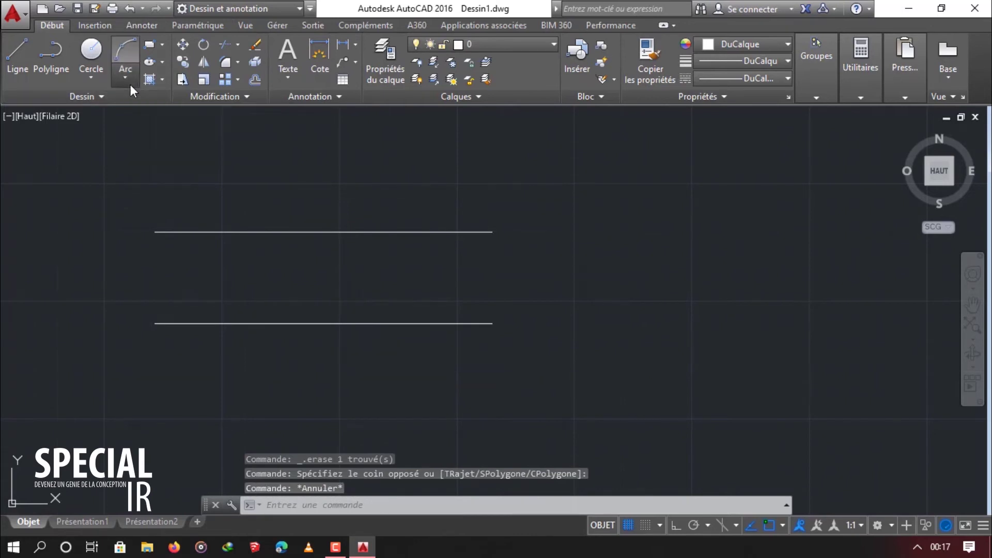
click(130, 83)
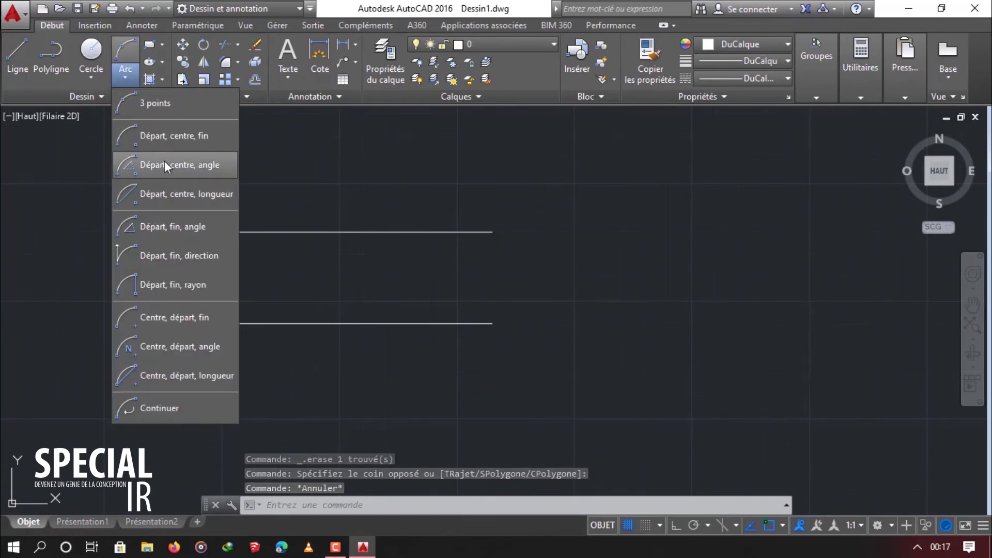
click(549, 224)
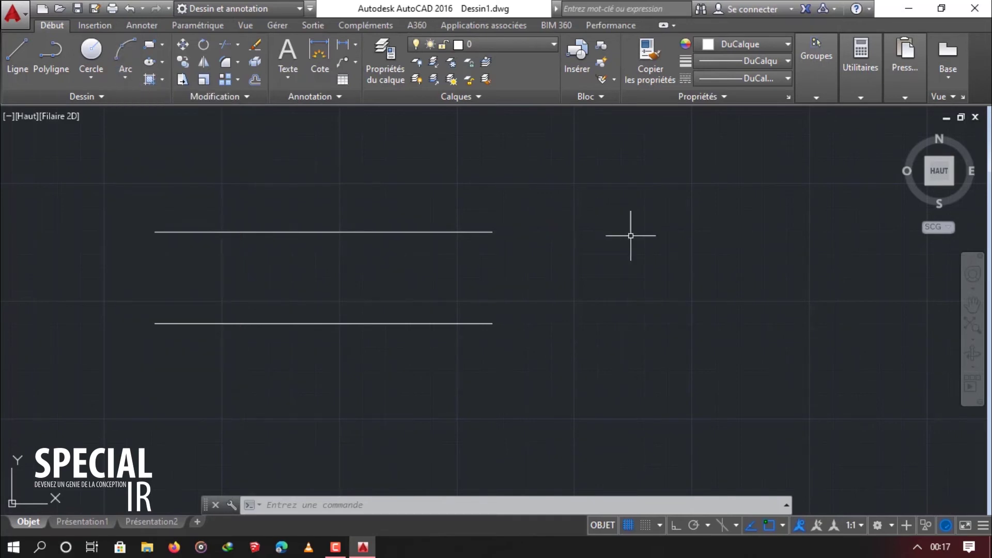
click(361, 281)
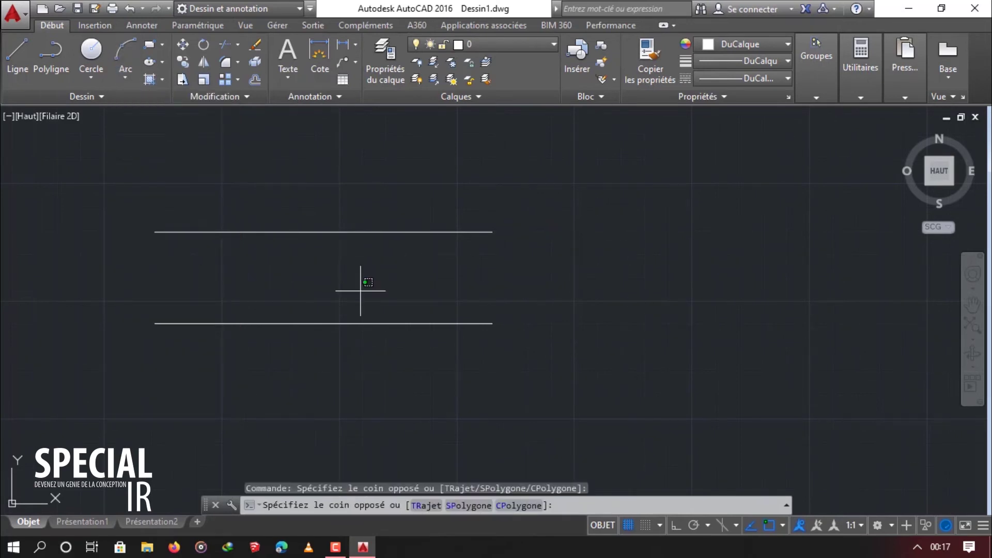
click(353, 290)
Step: Draw a vertical line joining the right endpoints of the two horizontal lines
click(16, 63)
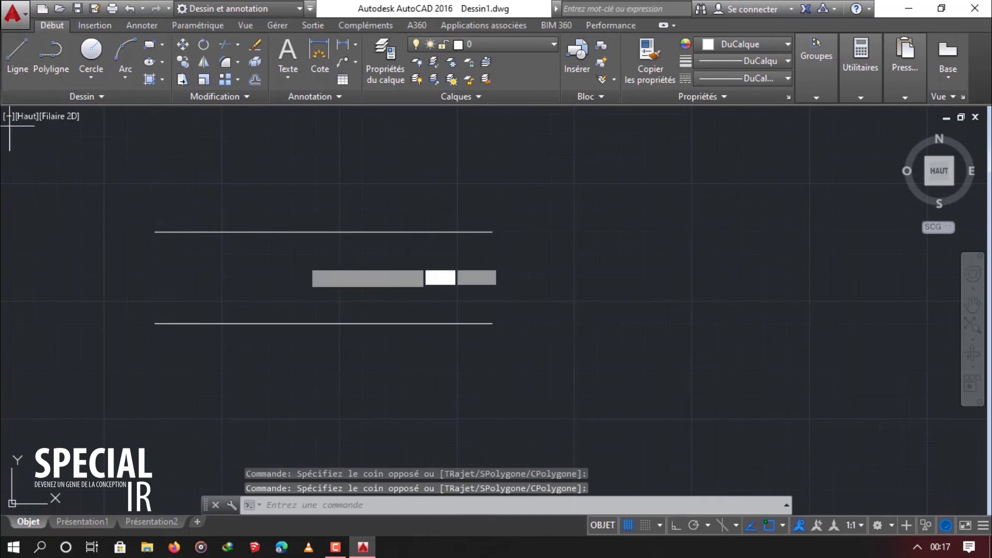
click(491, 232)
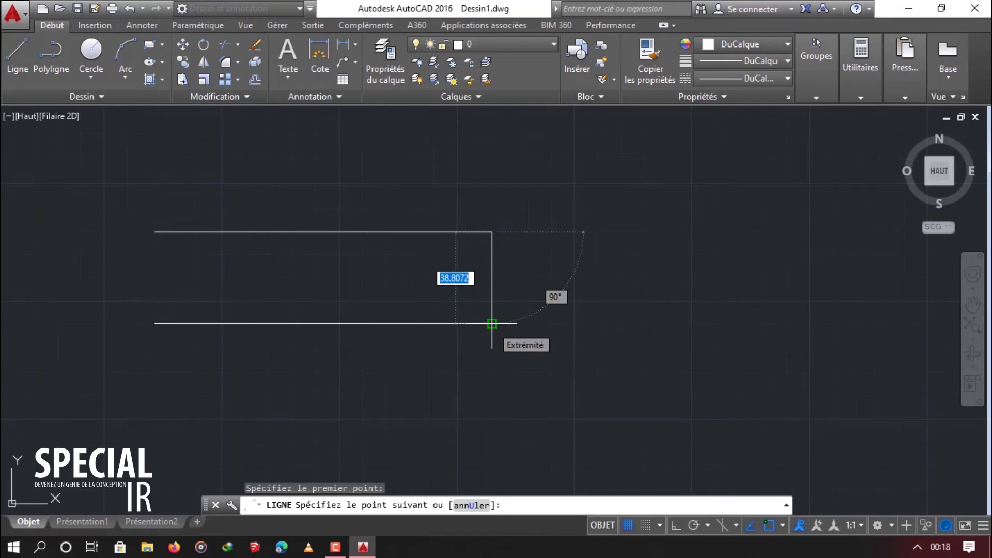
click(491, 323)
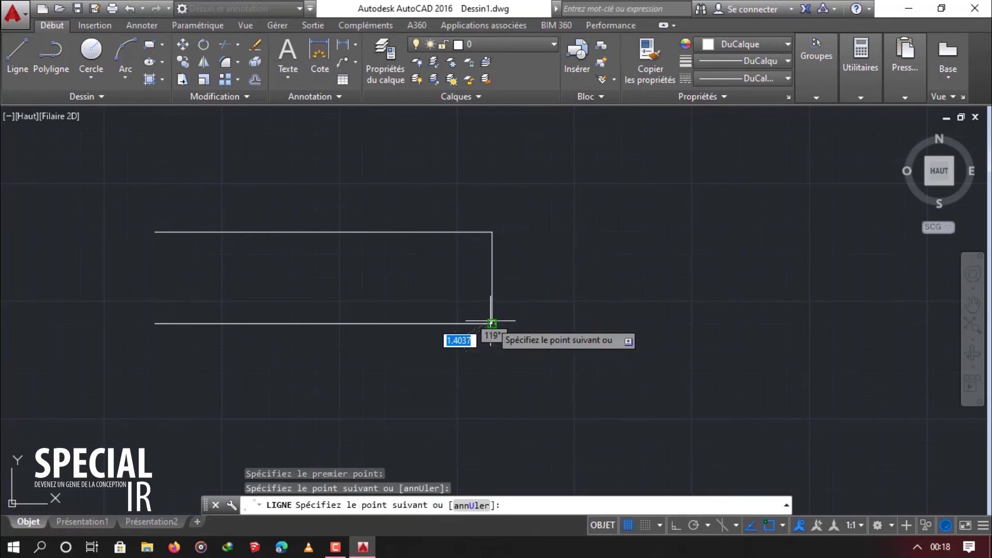
key(Escape)
Step: Draw a horizontal line with Ortho on from the vertical line's midpoint to the point aligned with the left ends of the other lines
click(11, 52)
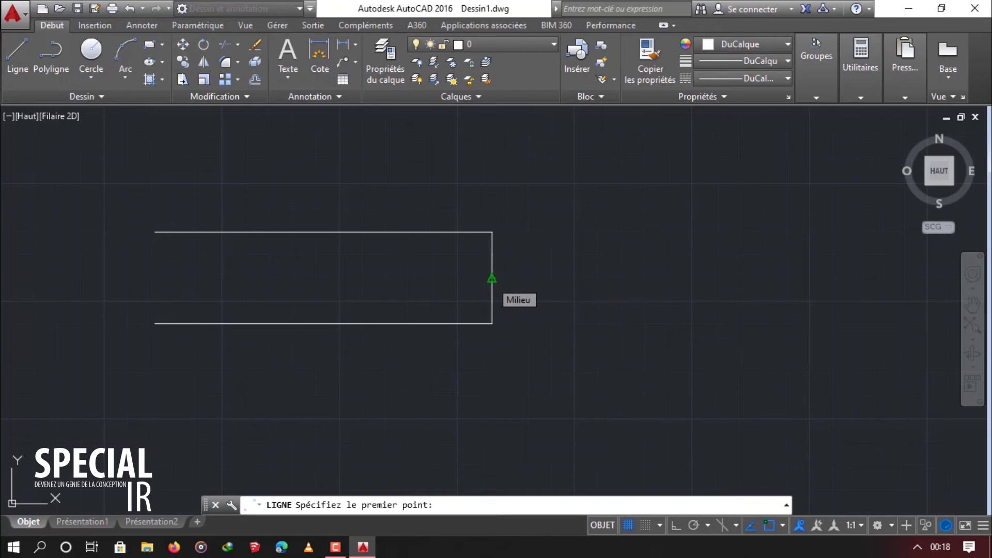
click(491, 278)
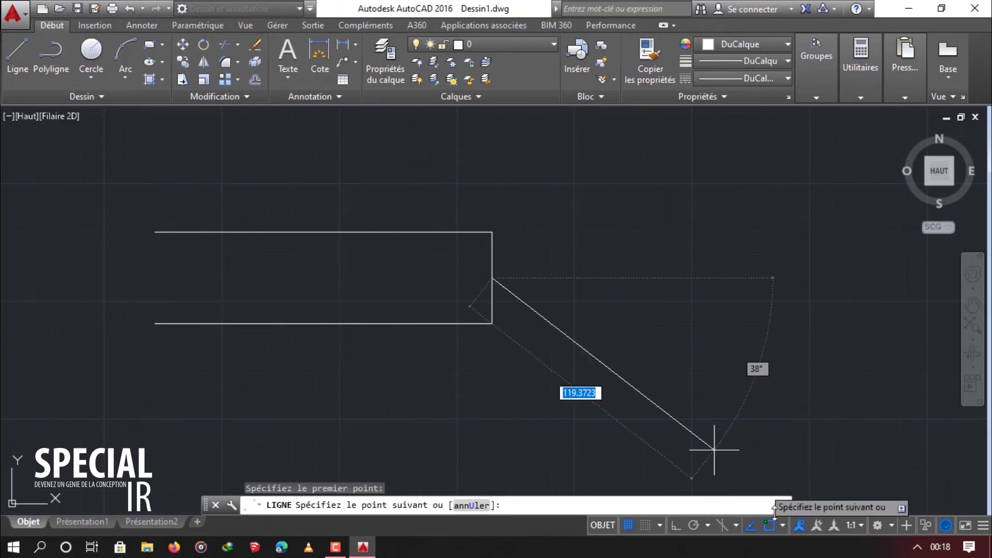
click(672, 525)
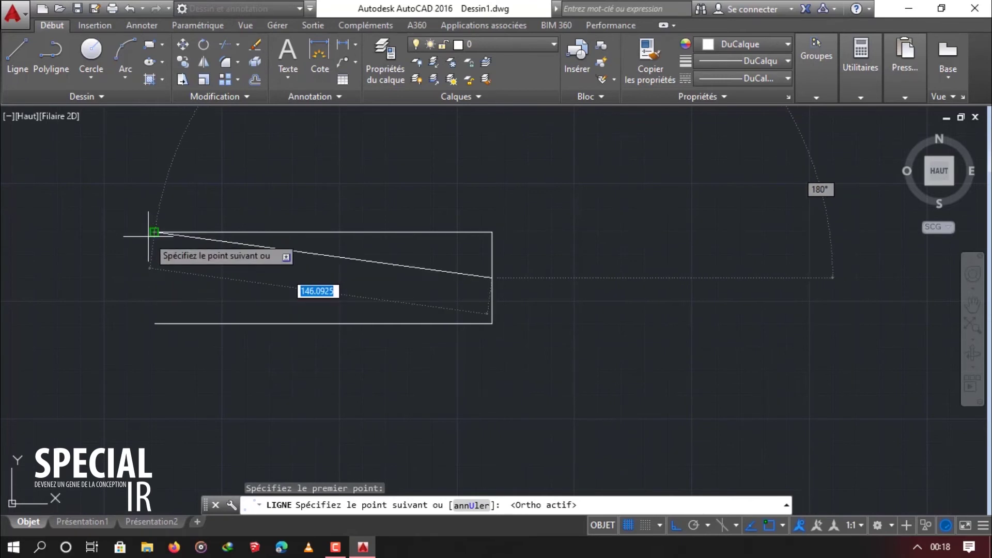
click(154, 278)
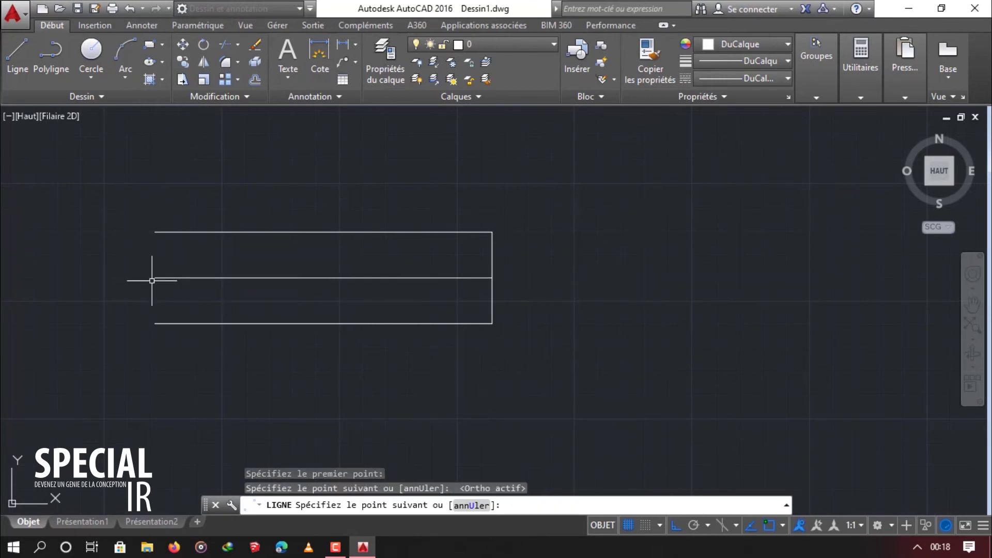
key(Escape)
Step: Erase the vertical line at the right ends, keeping the three parallel horizontal lines
click(491, 252)
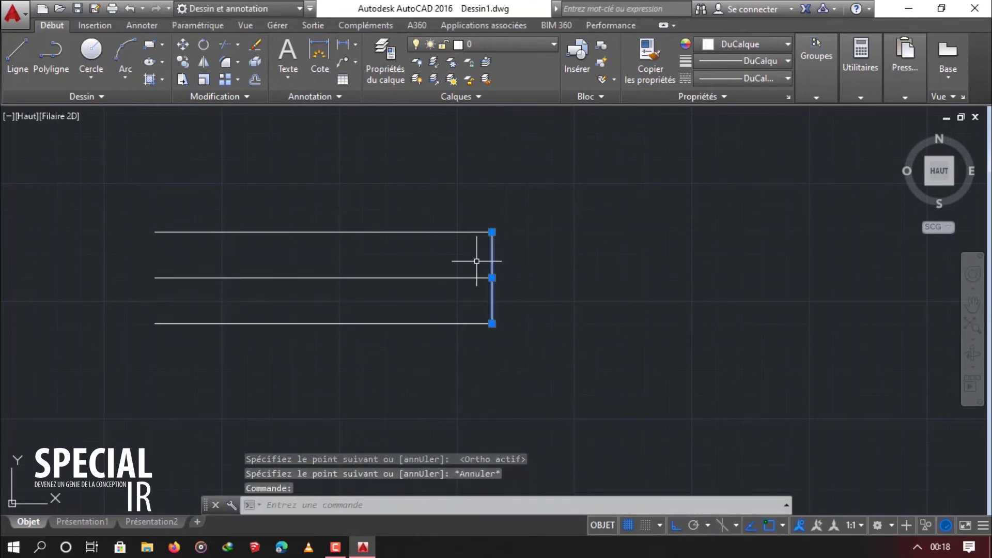
key(Delete)
scroll(520, 304, down, 4)
scroll(467, 308, up, 5)
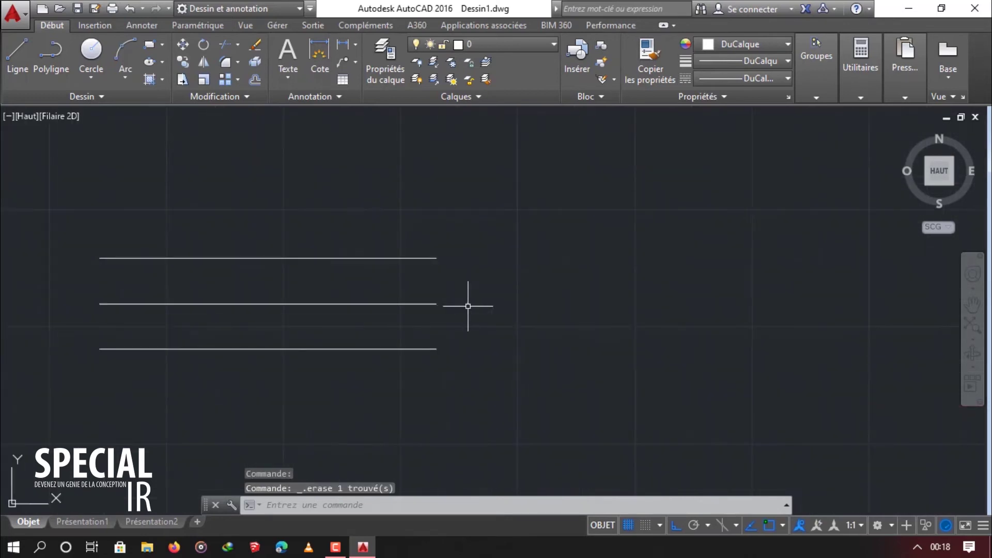
click(124, 79)
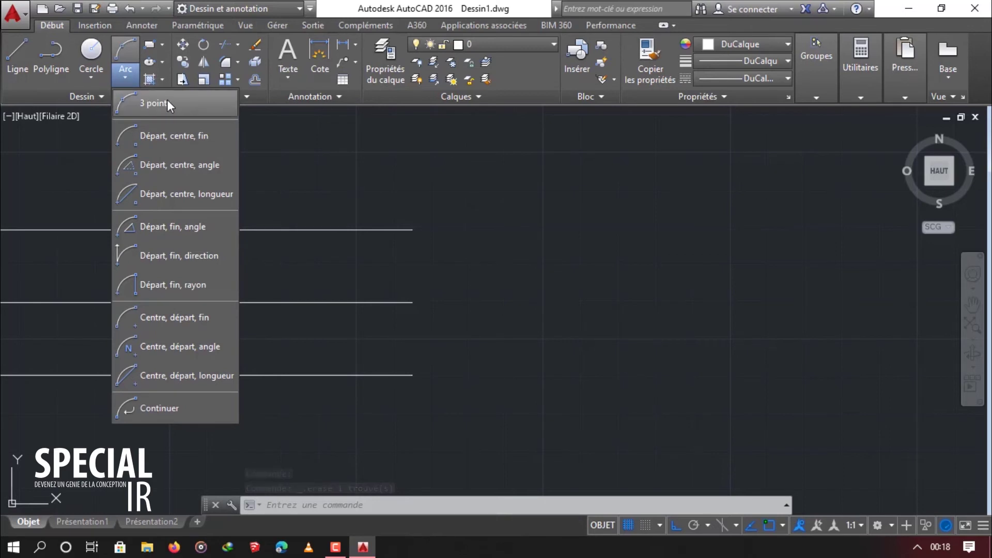
click(176, 137)
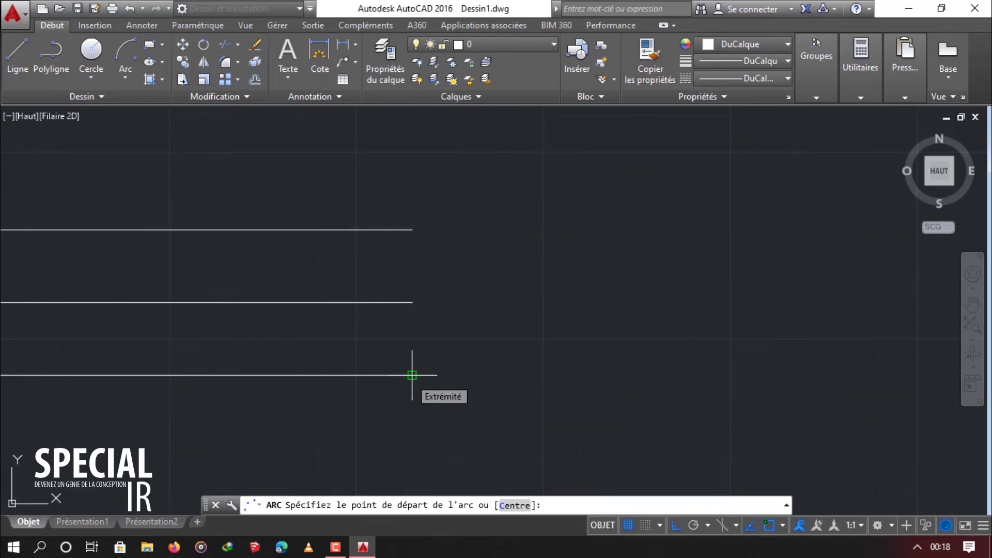
click(123, 76)
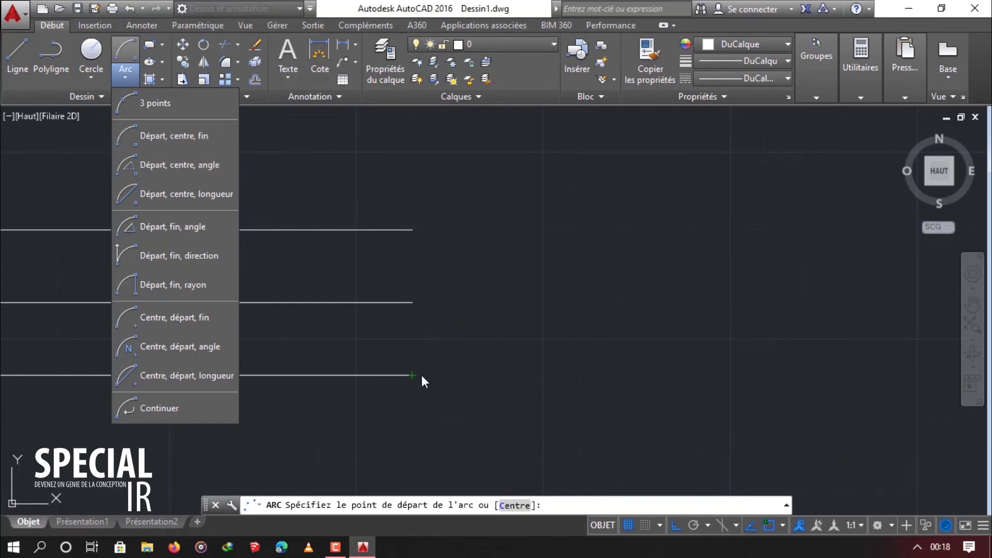
key(Escape)
key(Escape)
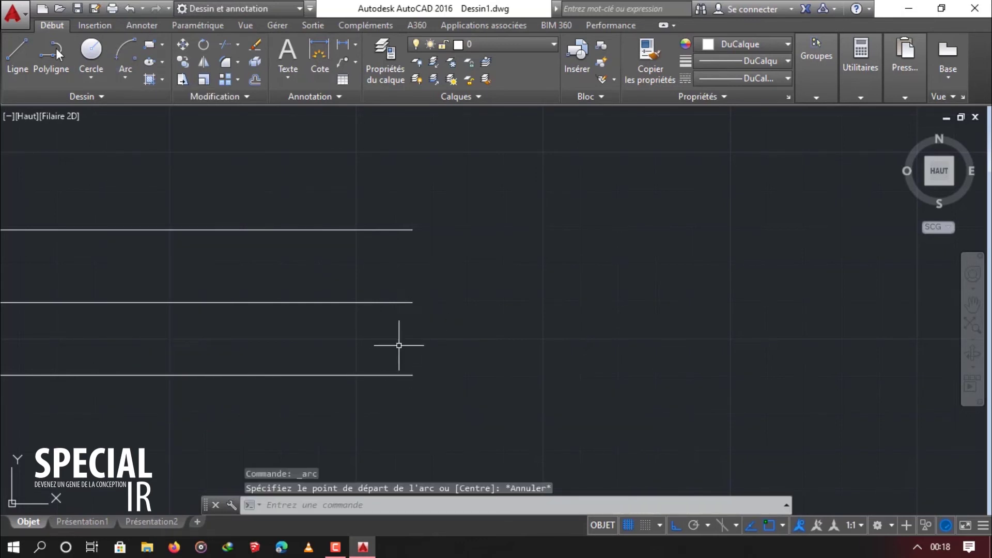
Step: Draw a start-center-end arc from the lower line's right endpoint to the upper line's, centred on the middle line's right endpoint
click(125, 77)
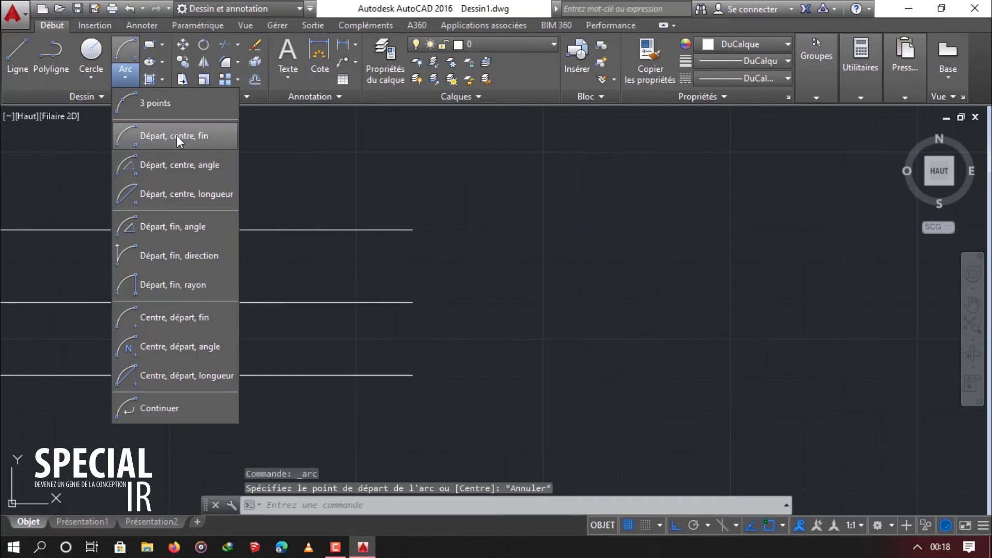
click(177, 136)
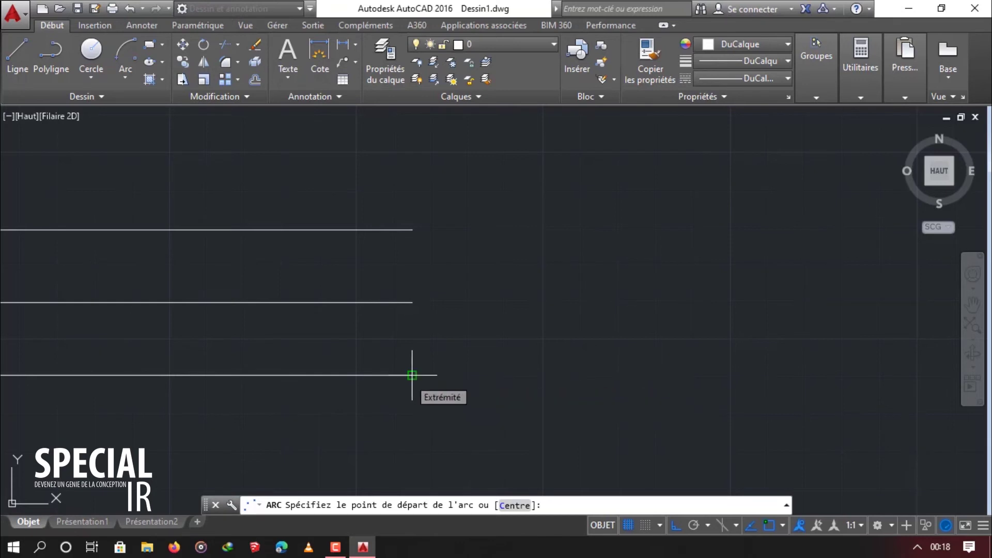
click(411, 374)
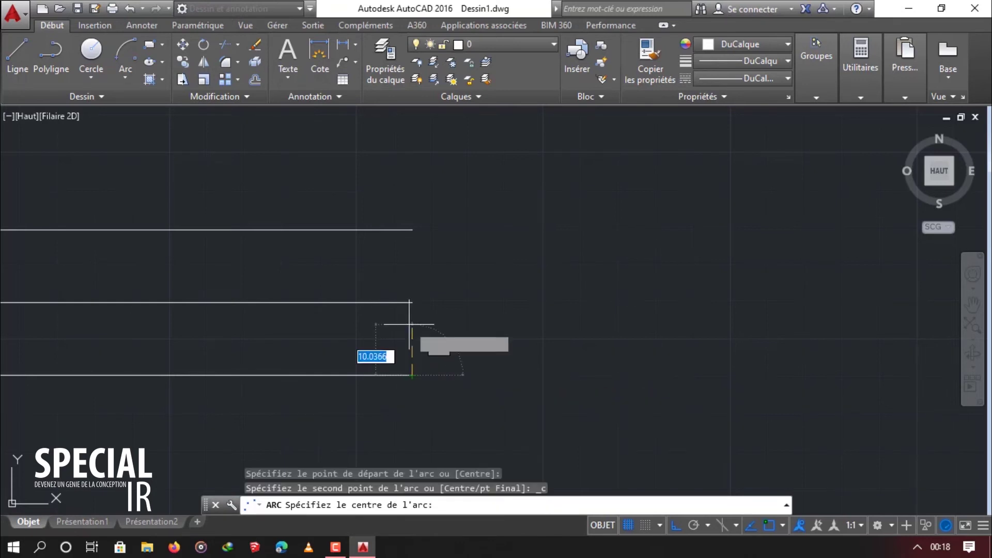
click(412, 302)
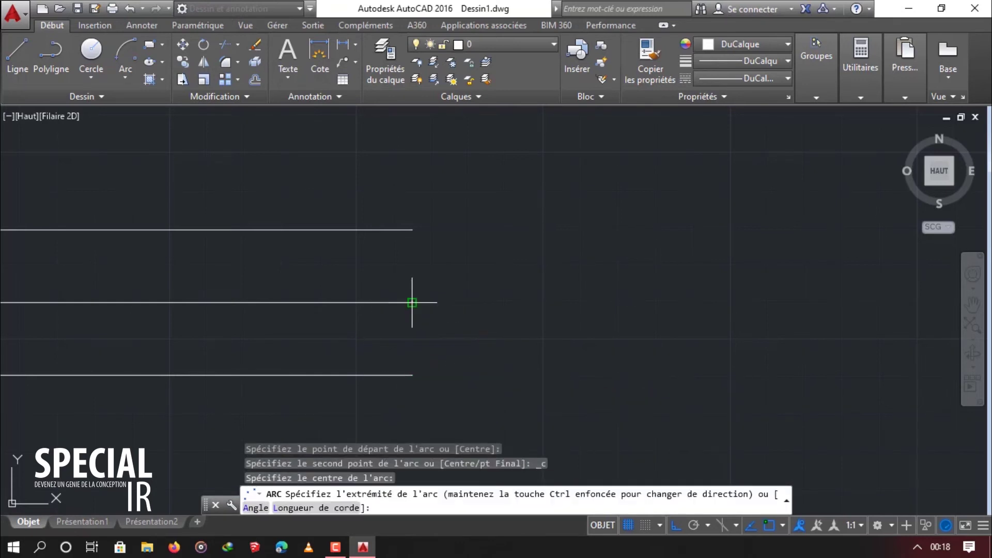
click(412, 230)
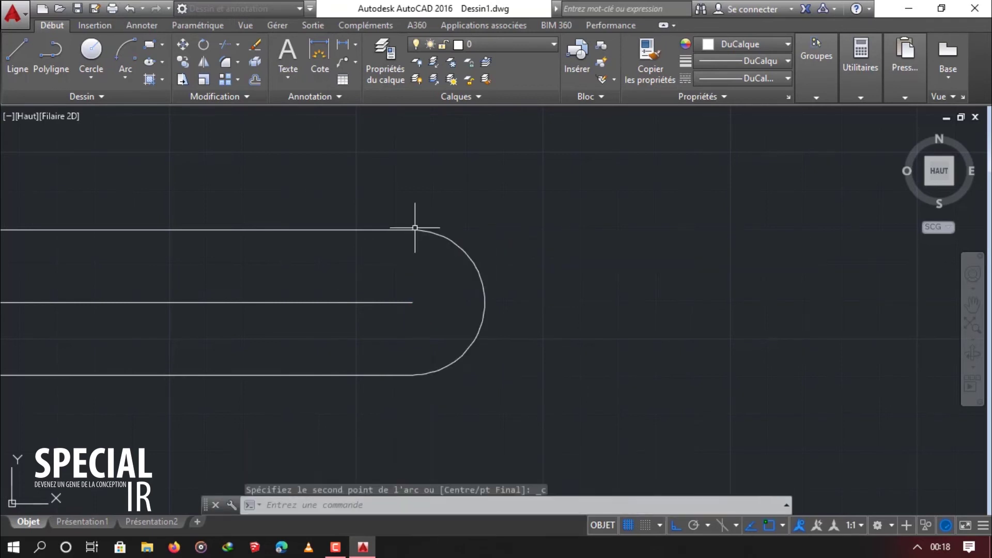
Step: Turn Ortho mode off and erase the arc at the right ends of the lines
click(677, 526)
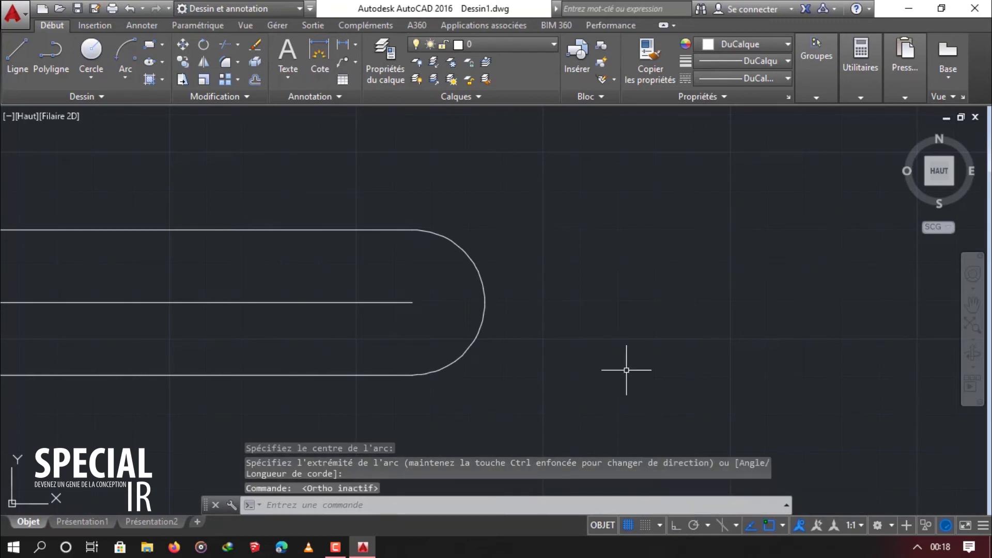
click(467, 323)
click(466, 323)
key(Delete)
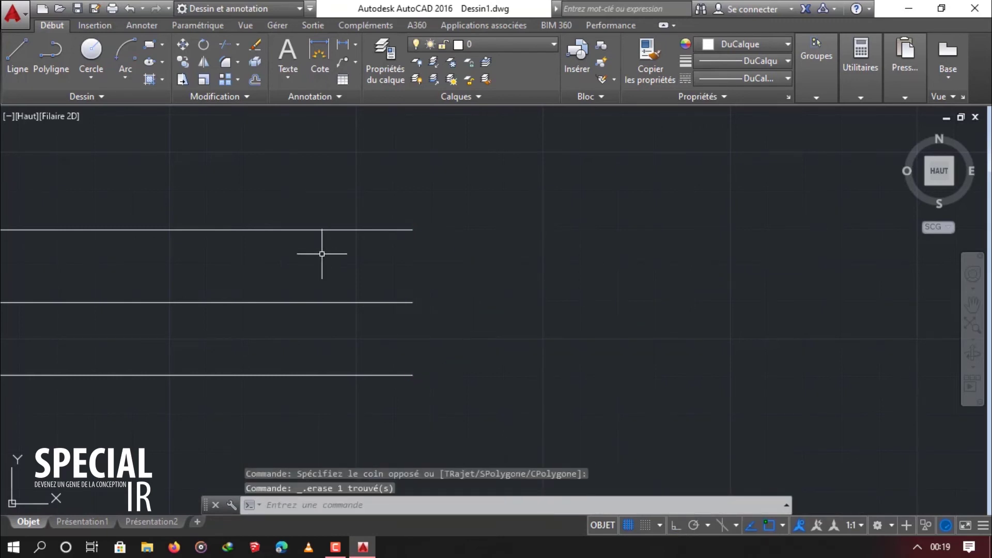
Step: Redraw the start-center-end arc with Ortho off, using the right endpoints of the lower, middle and upper lines in that order
click(125, 53)
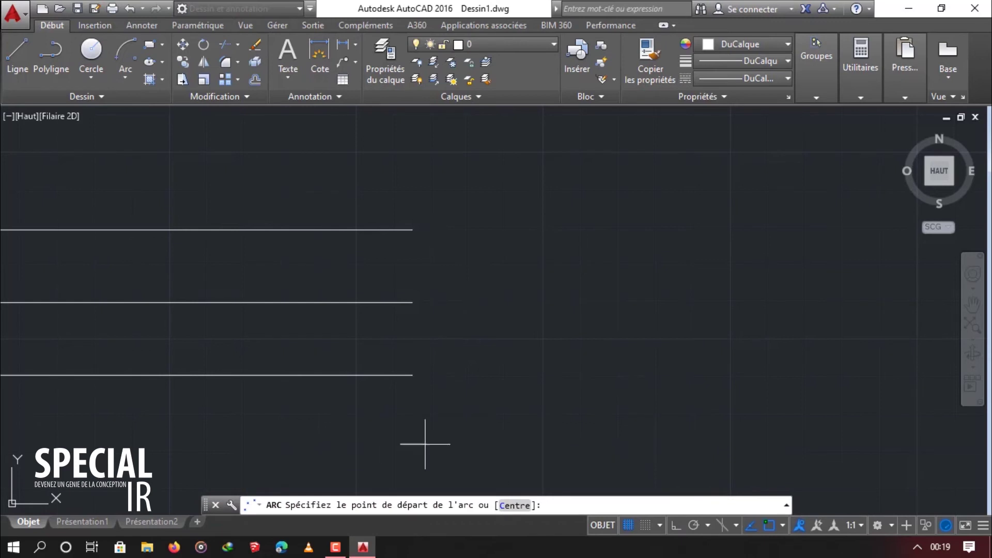
click(412, 375)
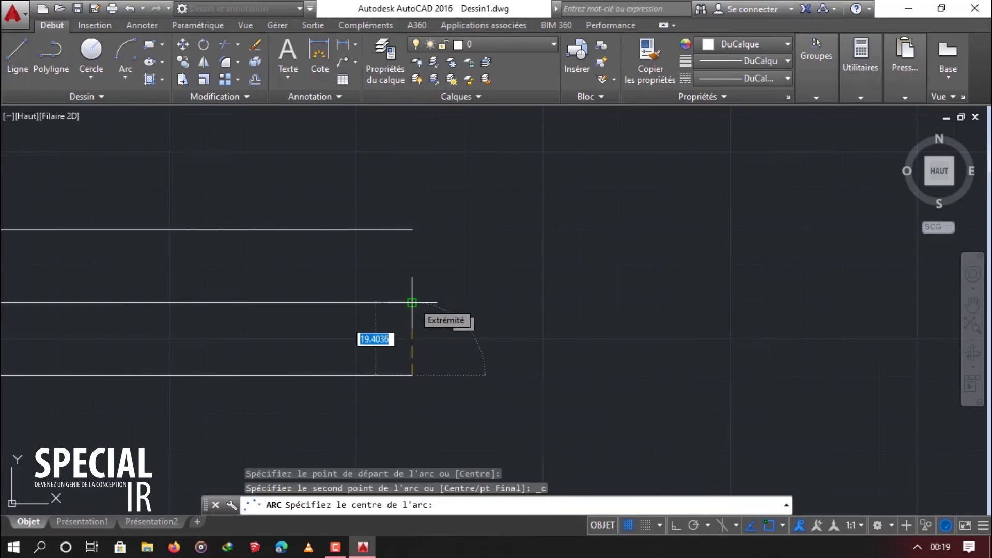
click(412, 302)
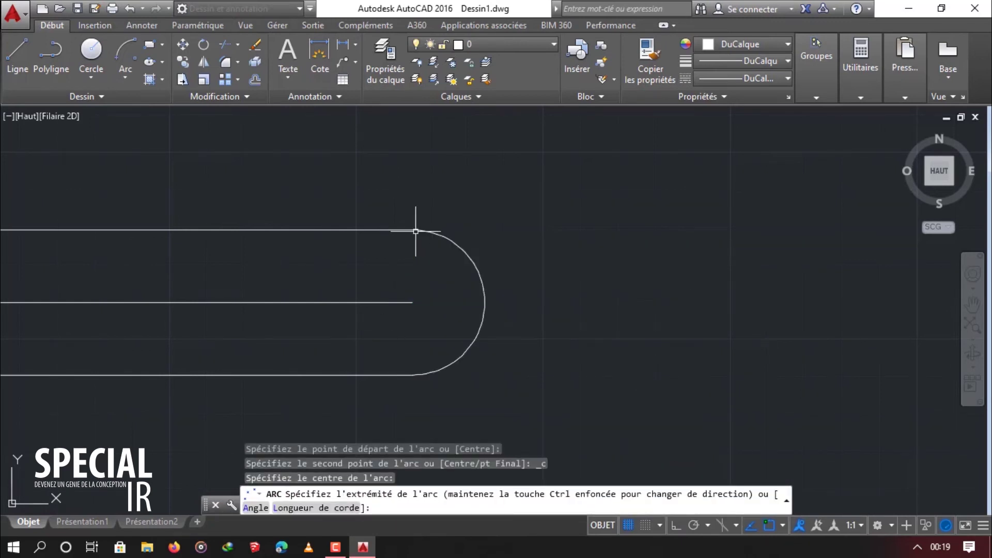
click(415, 231)
Step: Erase the redrawn arc, keeping the three horizontal lines
click(485, 268)
click(459, 306)
key(Delete)
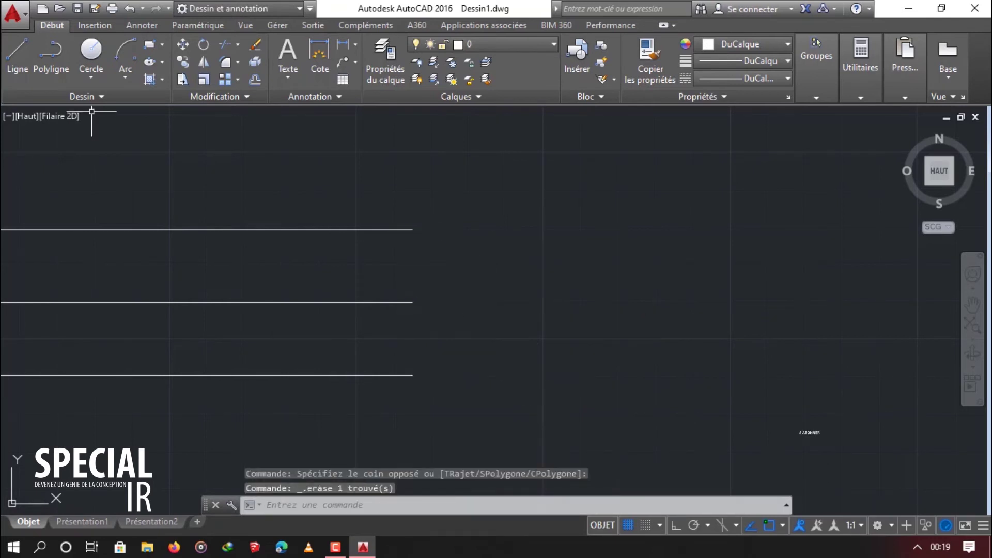
Step: Draw a start-center-angle arc from the lower line's right endpoint, centred on the middle line's right endpoint, with a 180° included angle
click(120, 77)
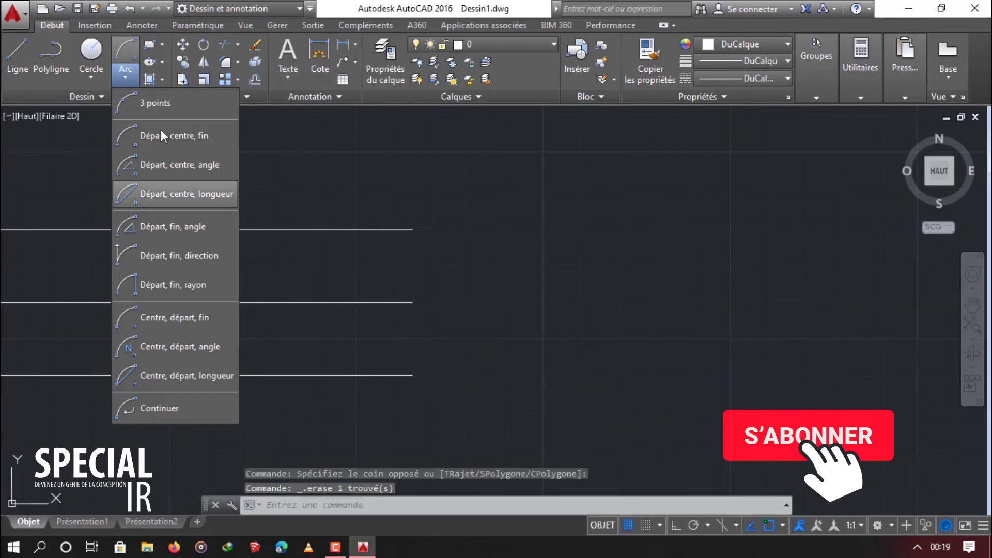
click(172, 161)
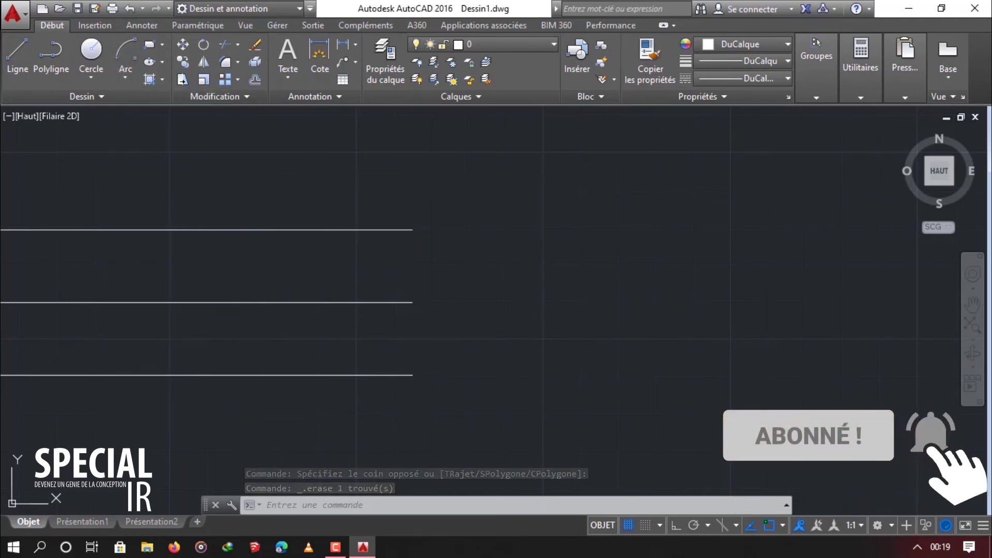
click(411, 376)
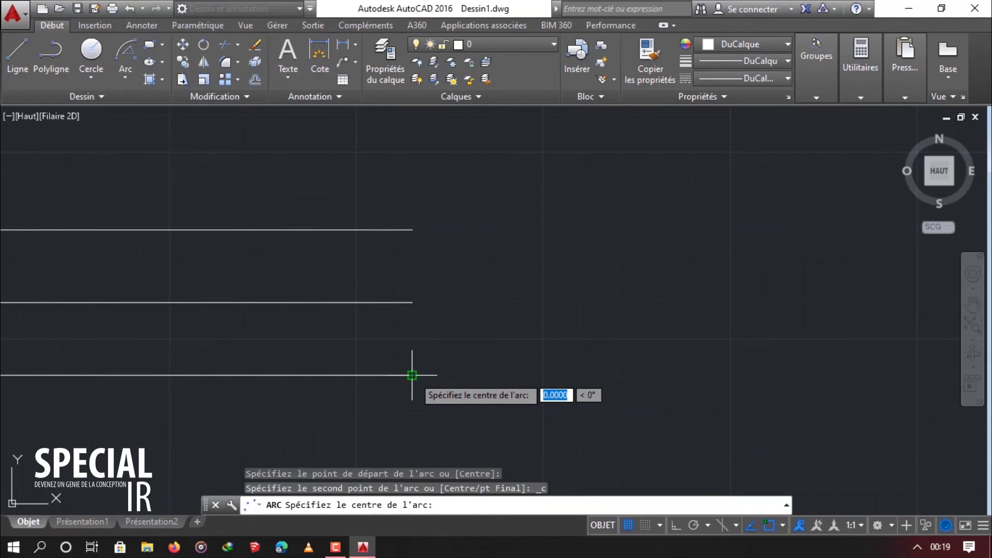
click(412, 303)
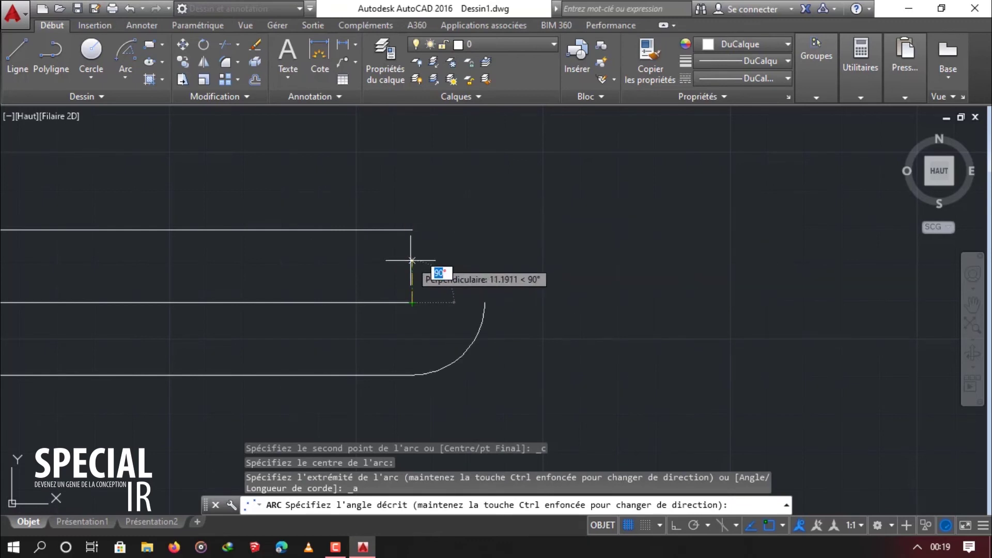
text(180)
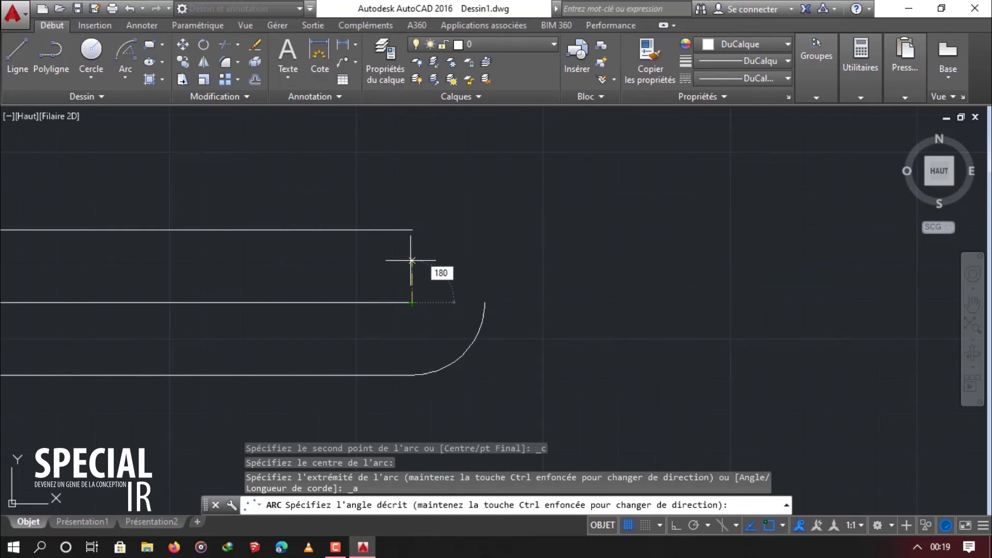
key(Return)
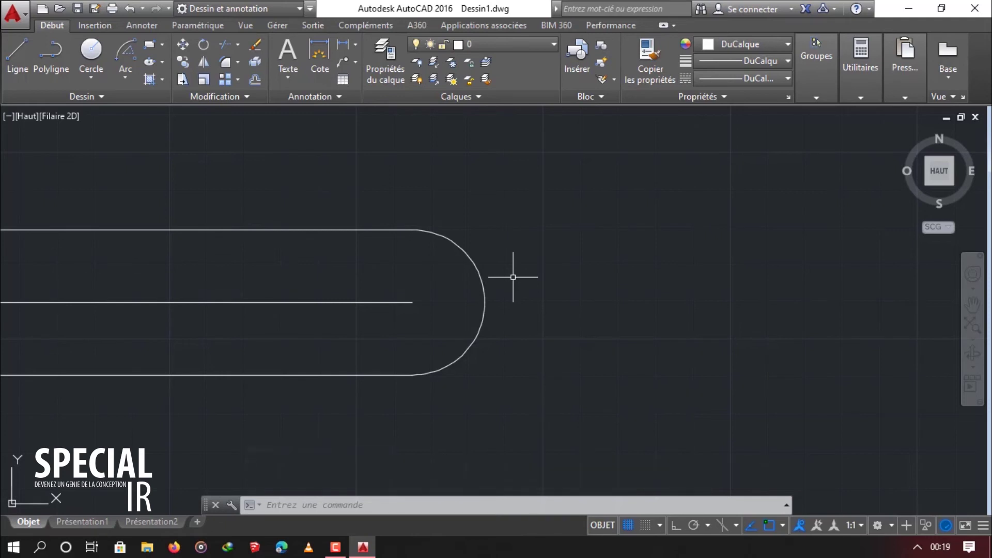
Step: Erase the 180° start-center-angle arc
click(481, 278)
key(Delete)
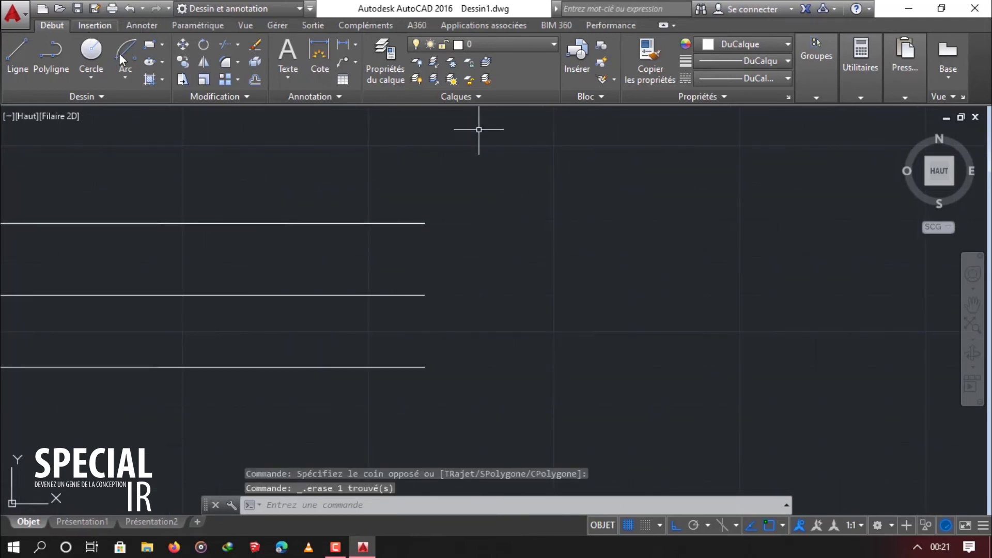
click(129, 74)
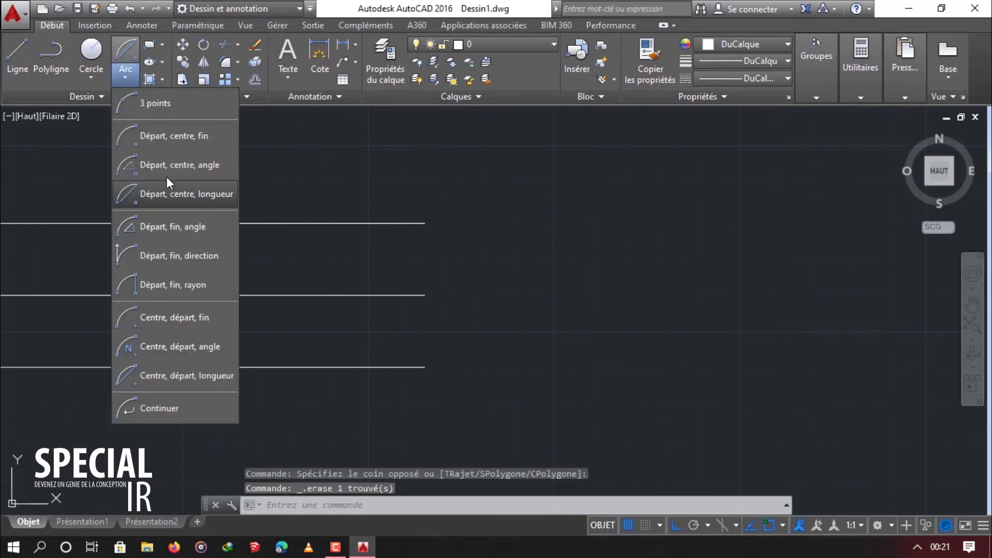
click(221, 198)
scroll(132, 378, down, 2)
scroll(330, 378, up, 2)
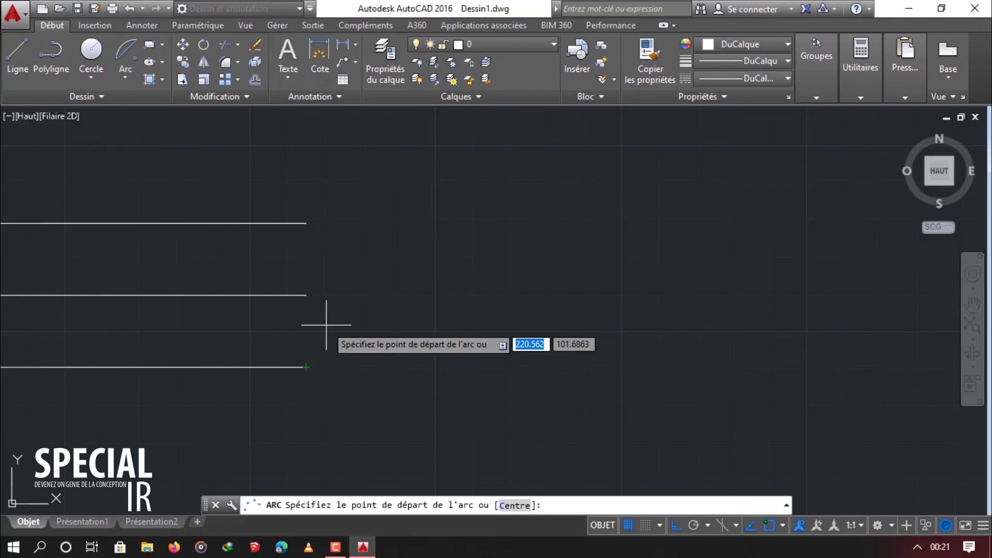
key(Escape)
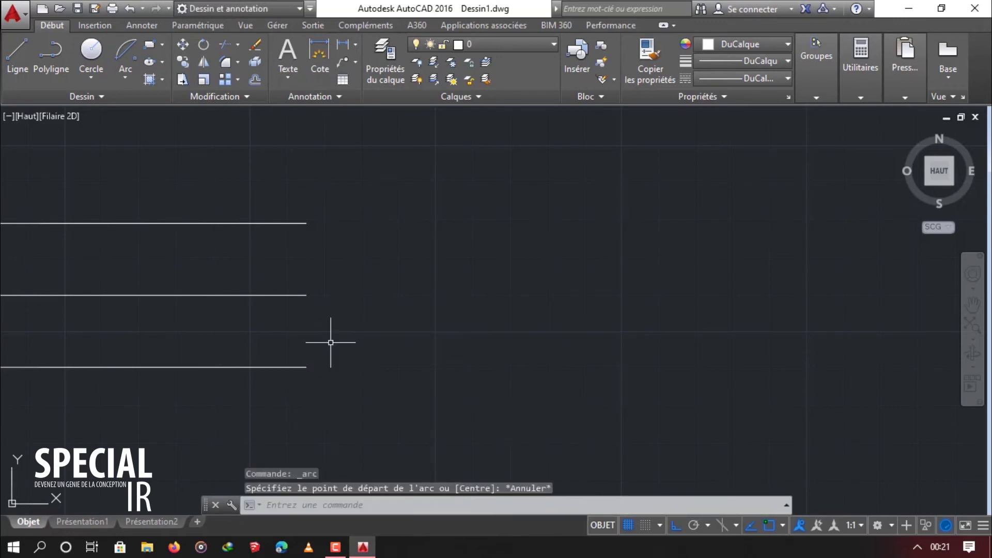
Step: Measure the distance between the right endpoints of the lower and upper lines with a temporary line, leaving no line drawn
click(309, 211)
click(300, 321)
click(236, 397)
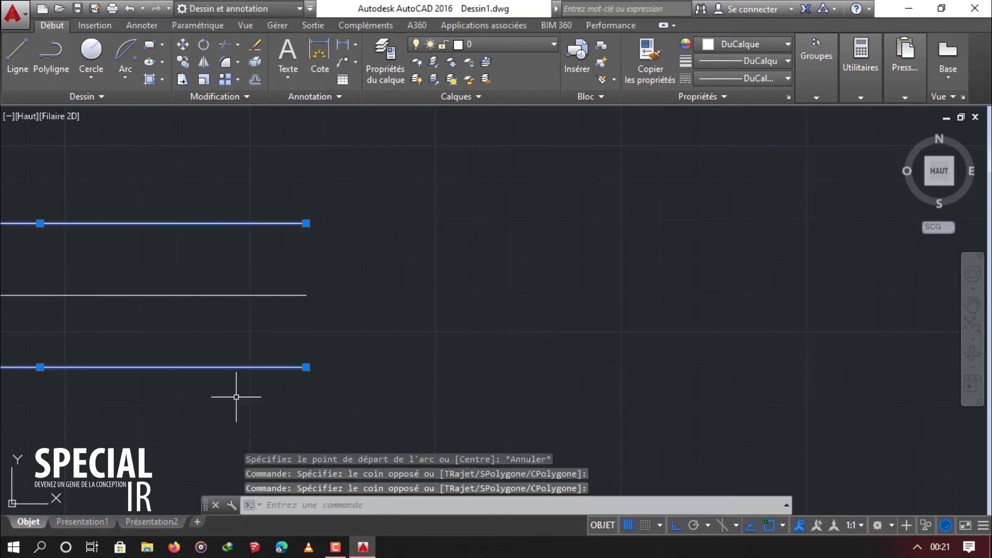
key(Escape)
click(18, 66)
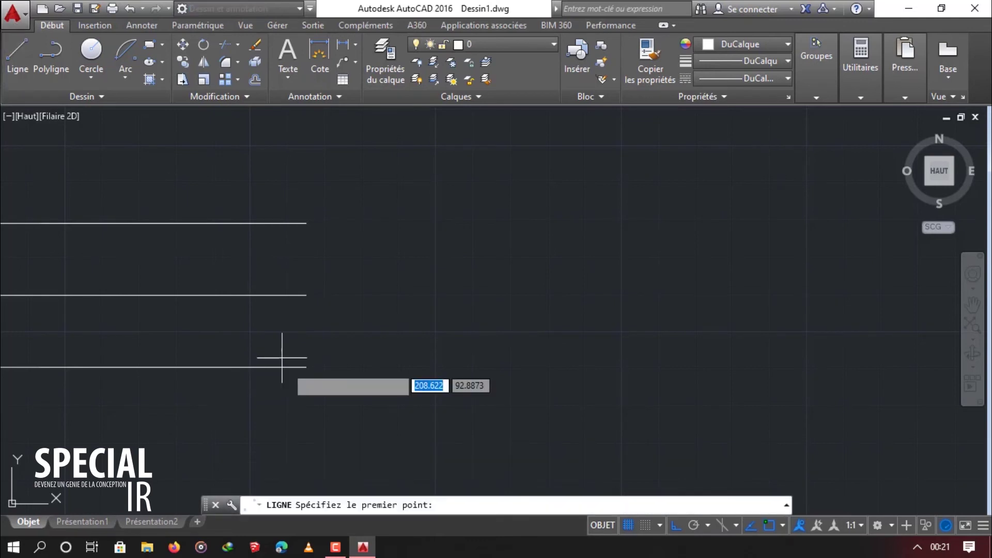
click(307, 367)
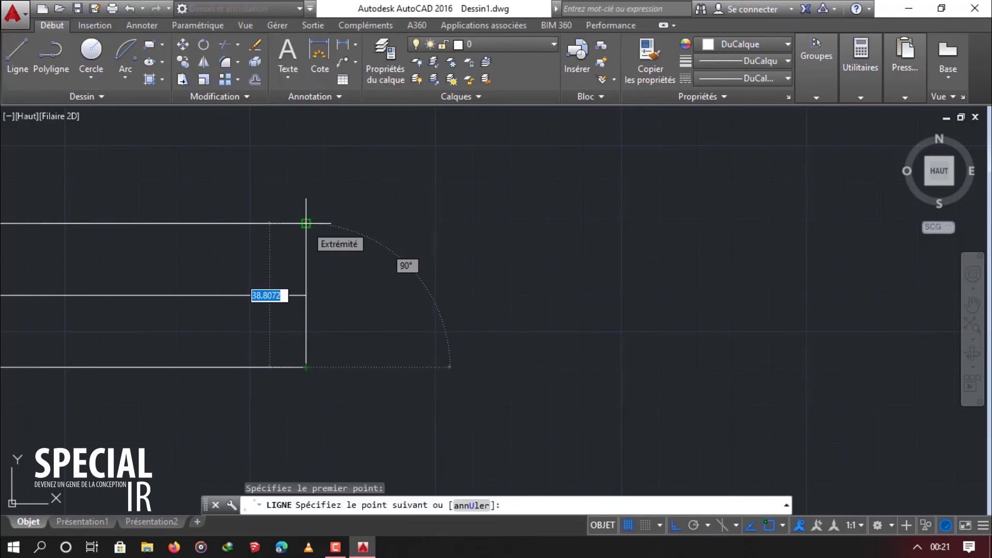
key(Escape)
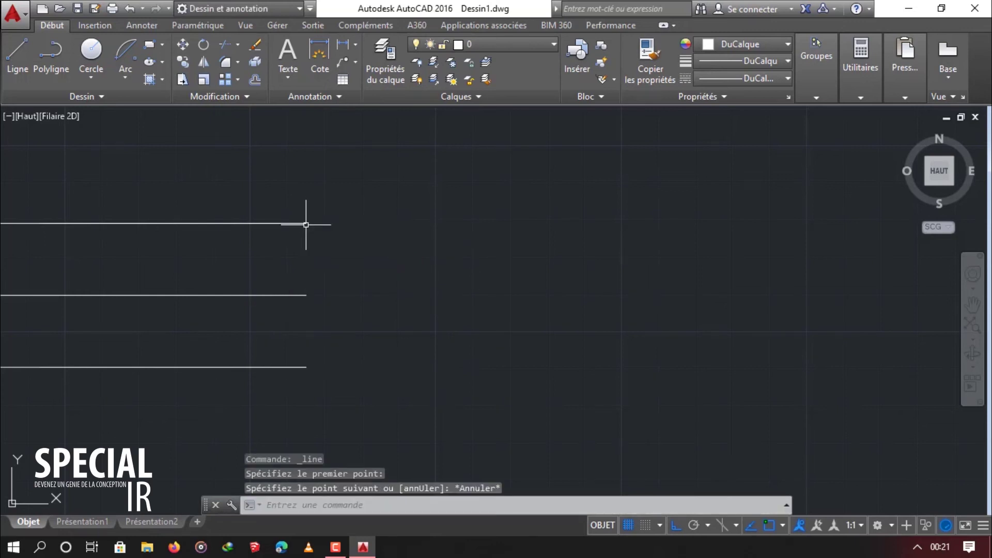
Step: Draw a start-center-length arc from the lower line's right endpoint, centred on the middle line's right endpoint, with a chord length of 38.8072
click(123, 56)
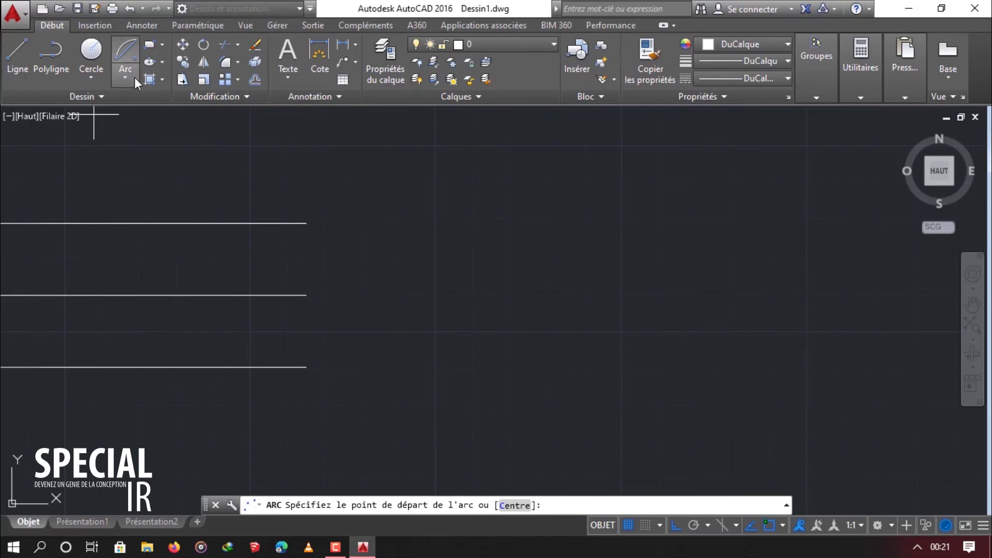
click(307, 366)
click(306, 295)
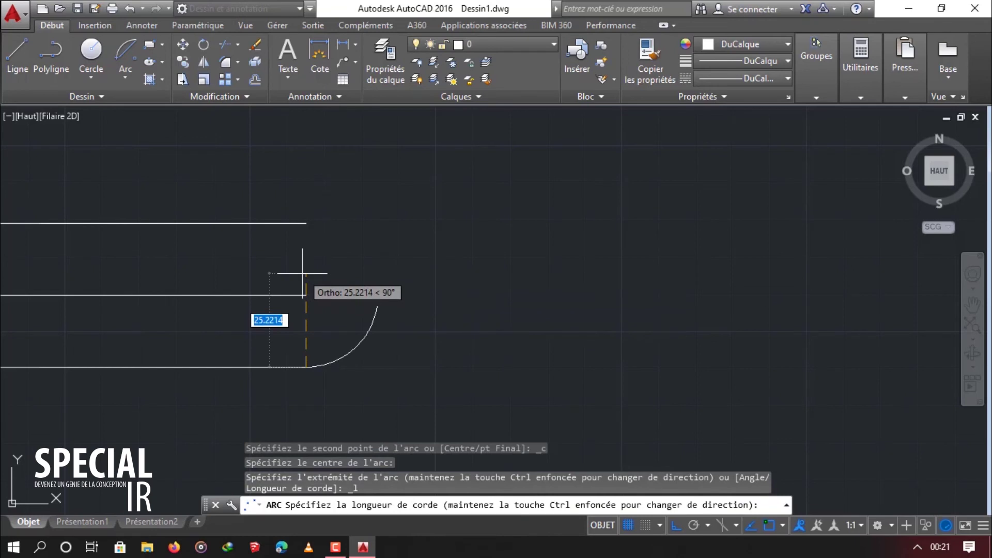
text(38.8072)
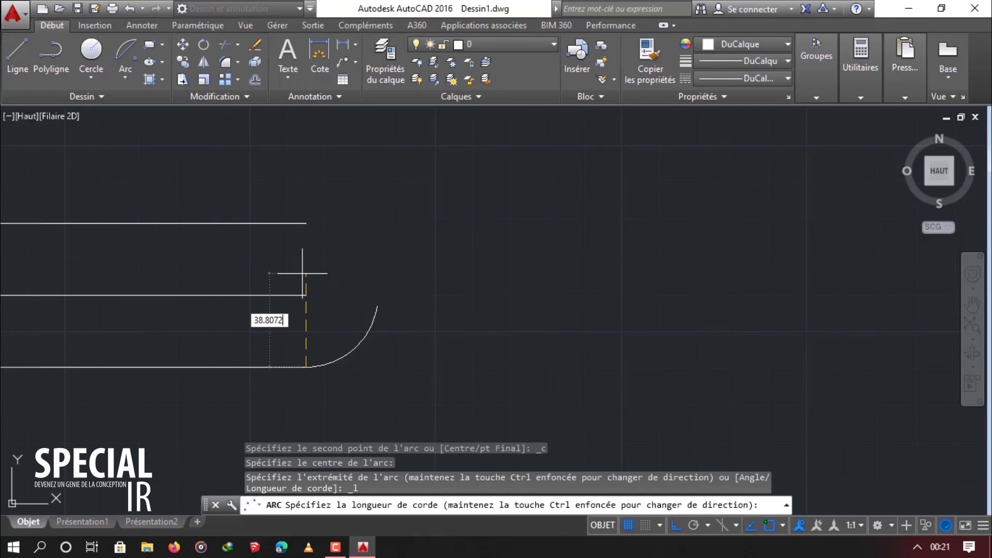
key(Return)
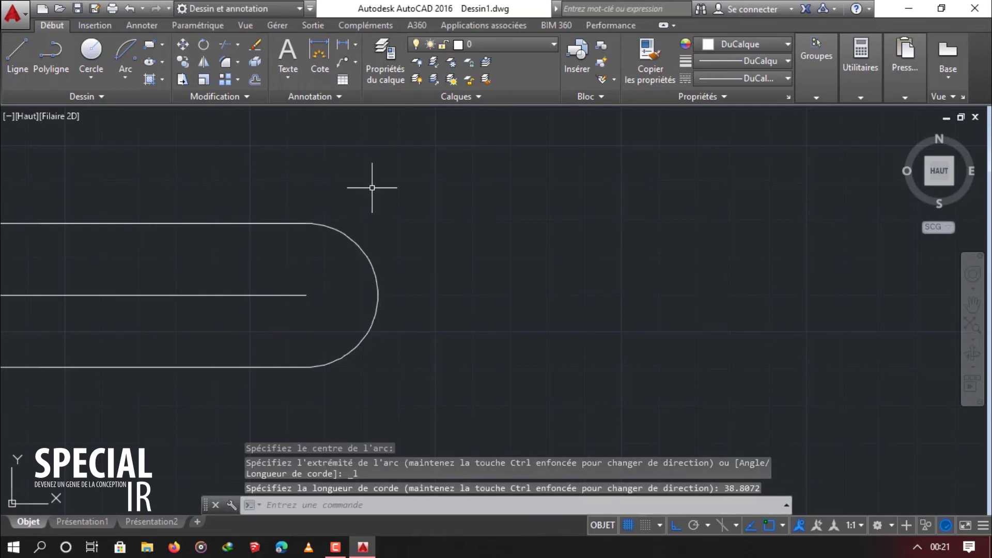
Step: Erase the start-center-length arc joining the outer lines
click(408, 263)
click(356, 305)
key(Delete)
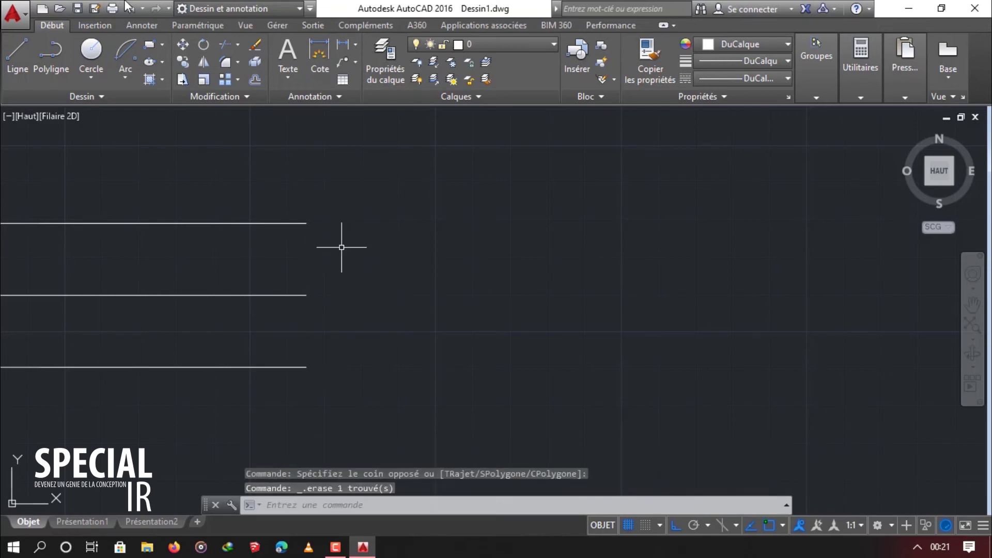
Step: Draw a start-end-angle arc from the lower line's right endpoint to the upper line's right endpoint with an included angle of 180°
click(132, 78)
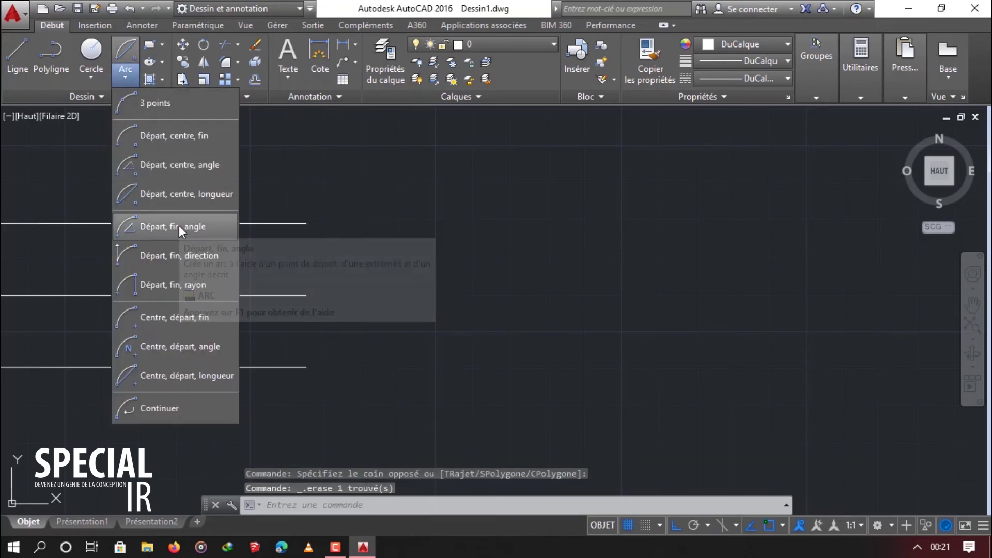
click(179, 225)
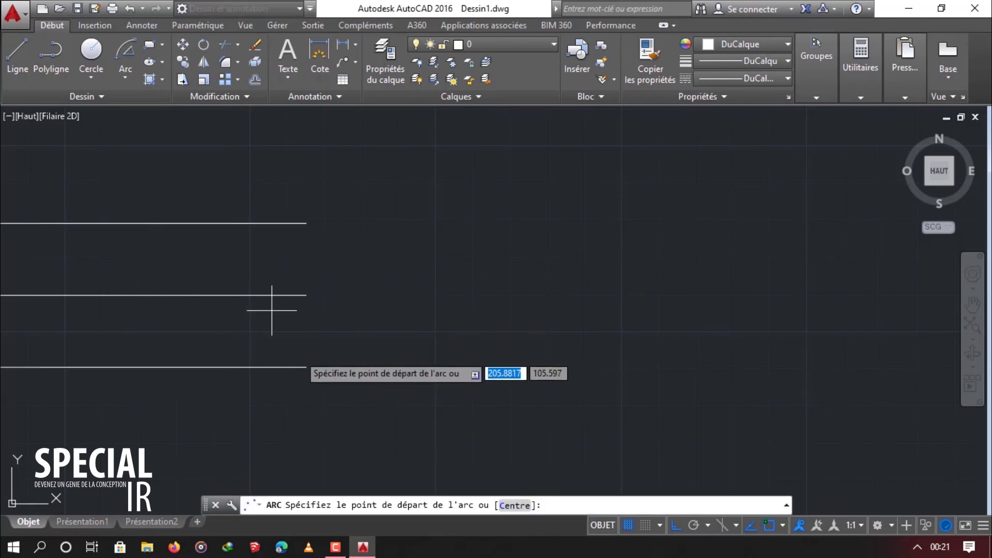
click(306, 367)
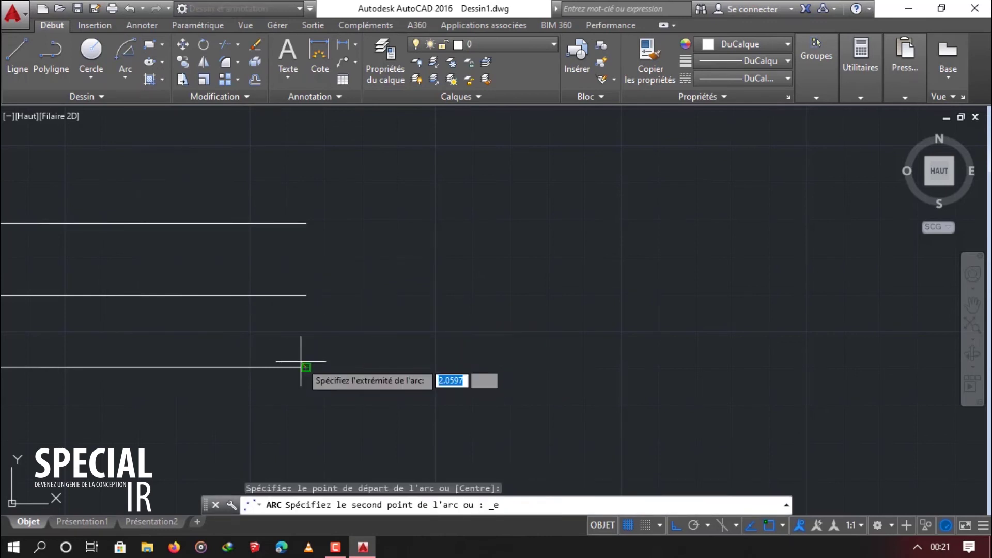
click(309, 215)
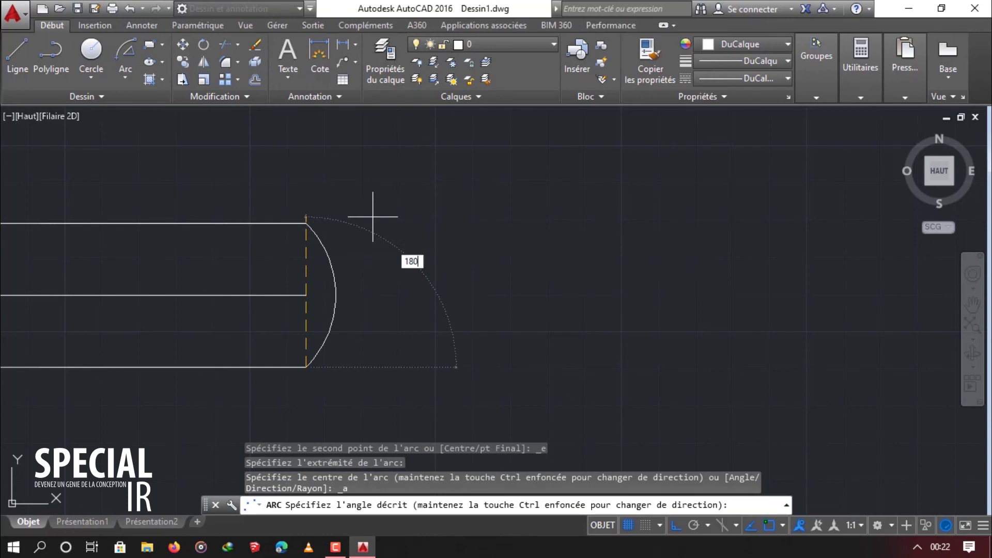
text(180)
key(Return)
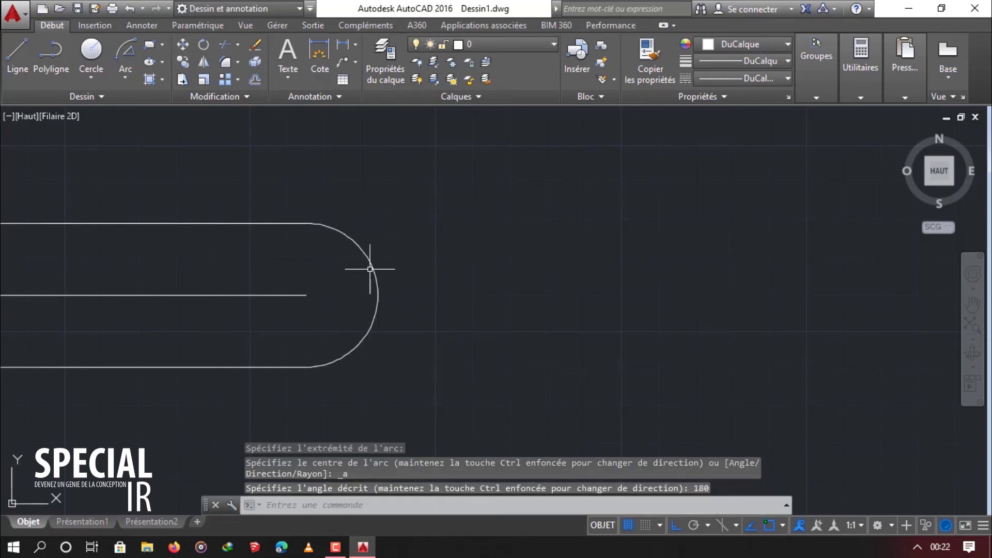
Step: Erase the 180° start-end-angle arc joining the outer lines
click(388, 258)
click(342, 288)
key(Delete)
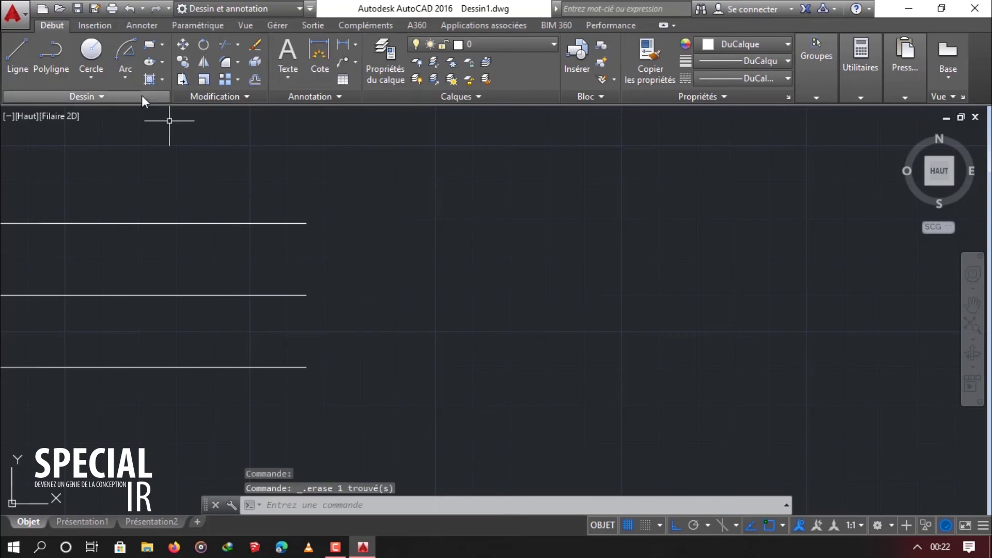
Step: Draw a start-end-direction arc from the lower line's right endpoint to the upper line's right endpoint, with a horizontal start tangent pointing right
click(138, 85)
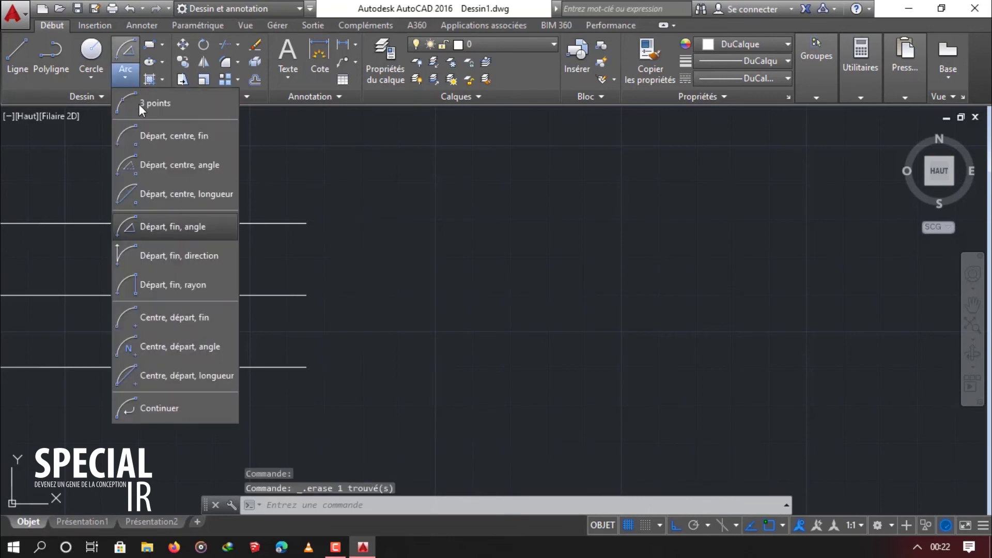
click(202, 256)
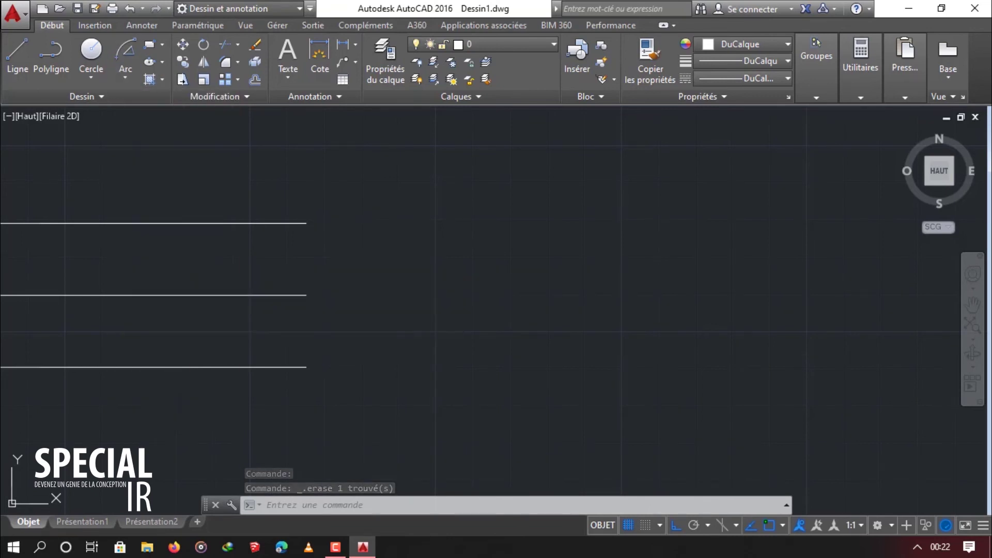
click(306, 367)
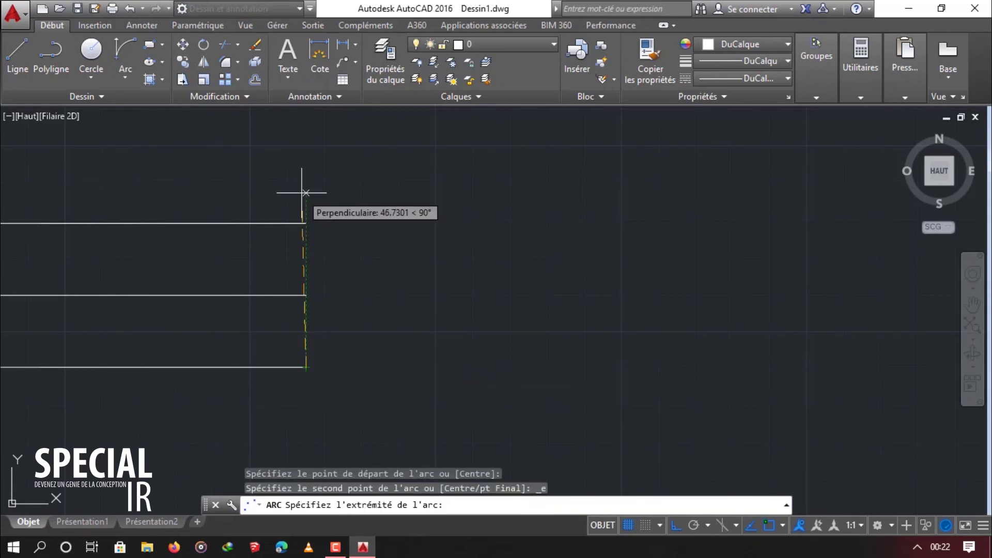
click(308, 223)
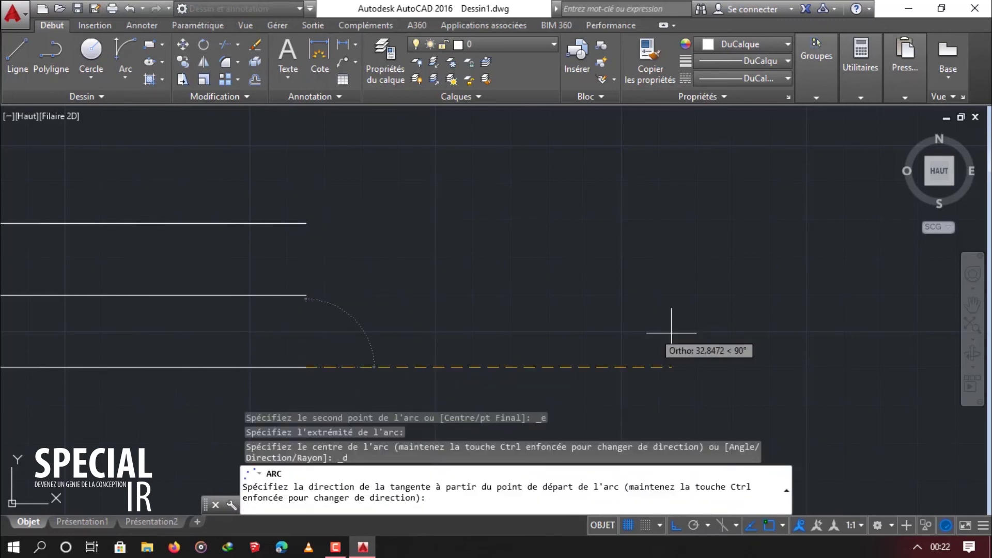
click(739, 329)
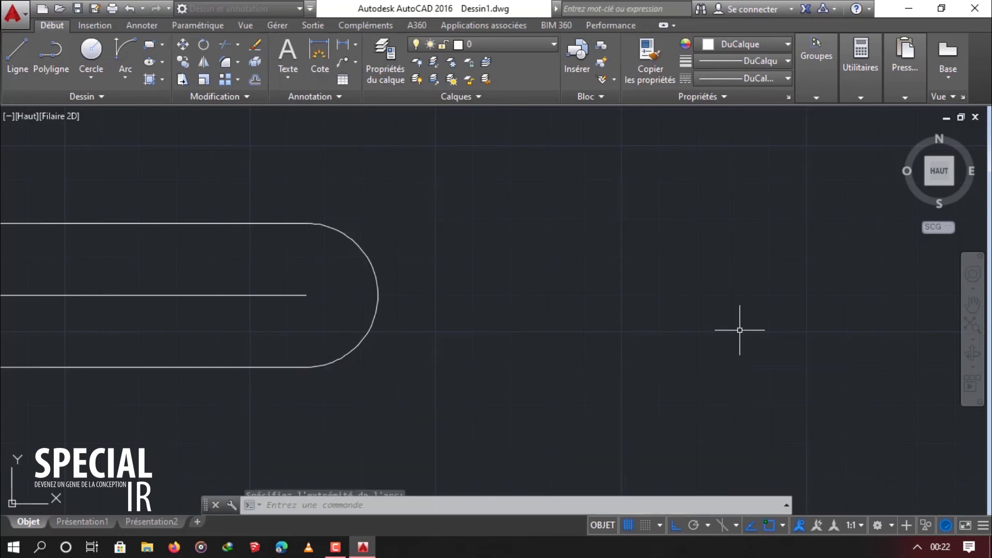
Step: Erase the start-end-direction arc at the lines' right ends
click(425, 257)
click(343, 310)
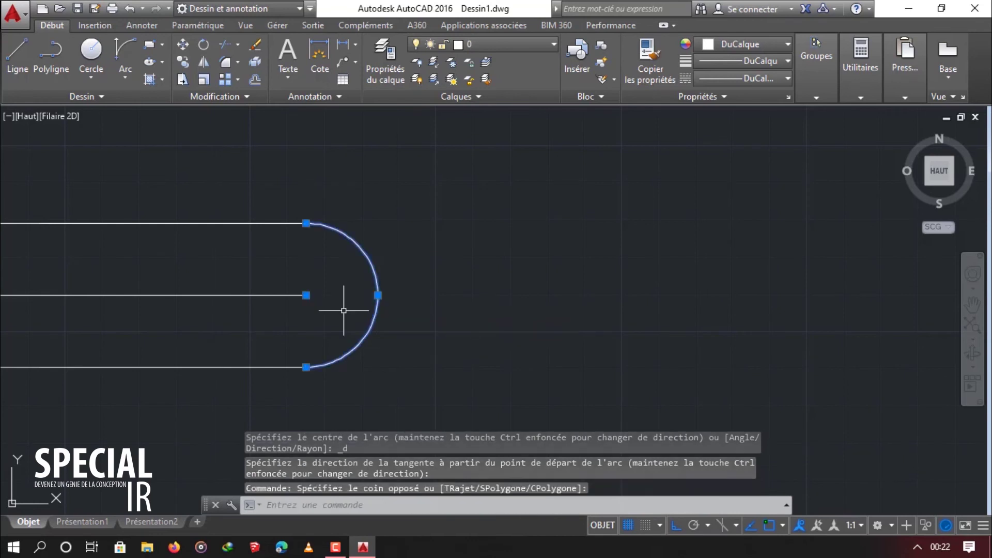
key(Delete)
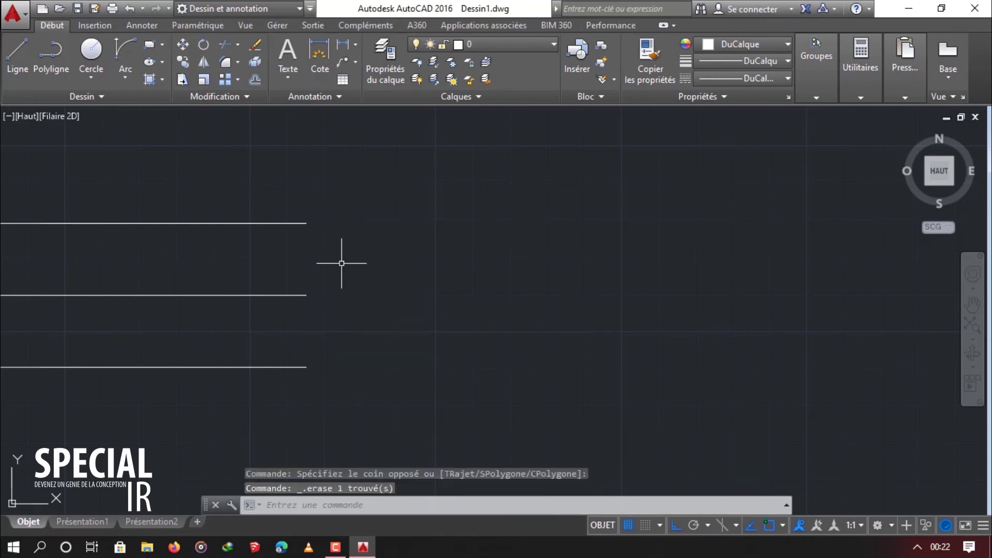
Step: Draw a start-end-radius arc from the lower line's right endpoint to the upper line's right endpoint with a radius of 38
click(123, 82)
click(188, 287)
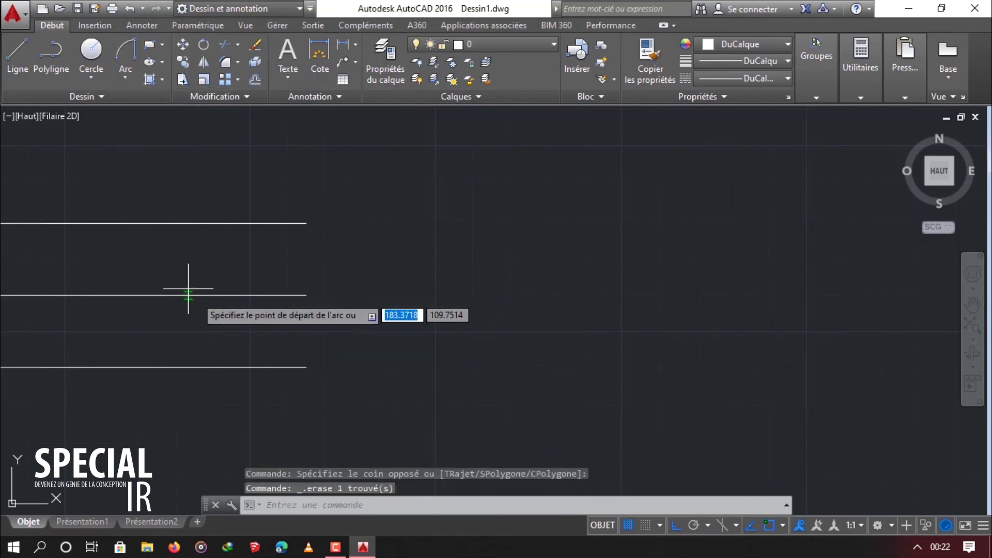
click(306, 368)
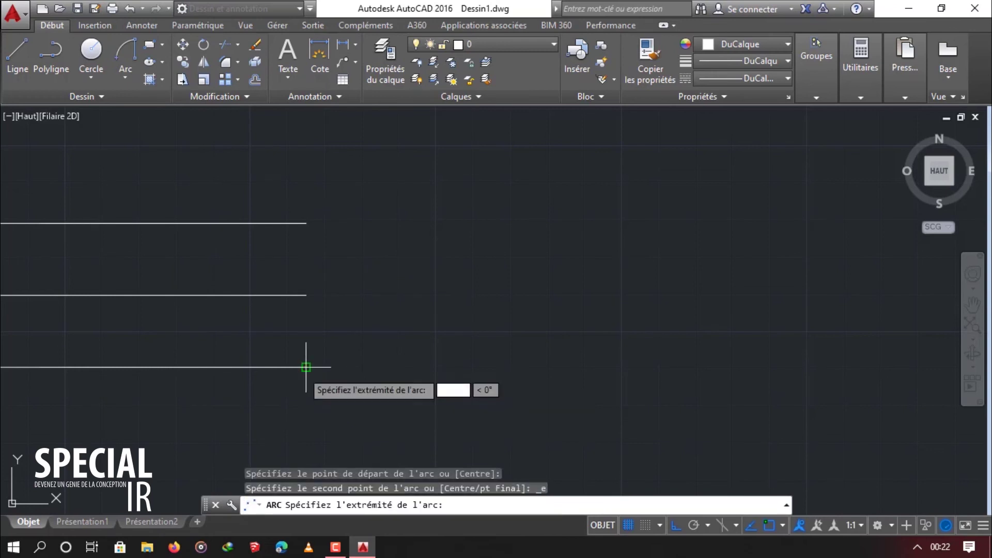
click(306, 223)
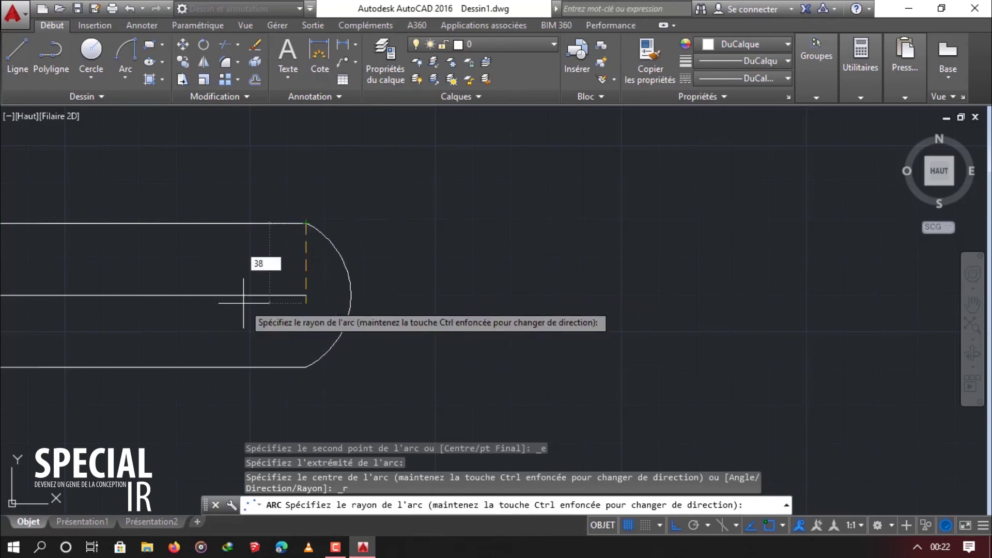
key(Return)
Step: Select the shallow start-end-radius arc to inspect its shape and erase it
click(341, 291)
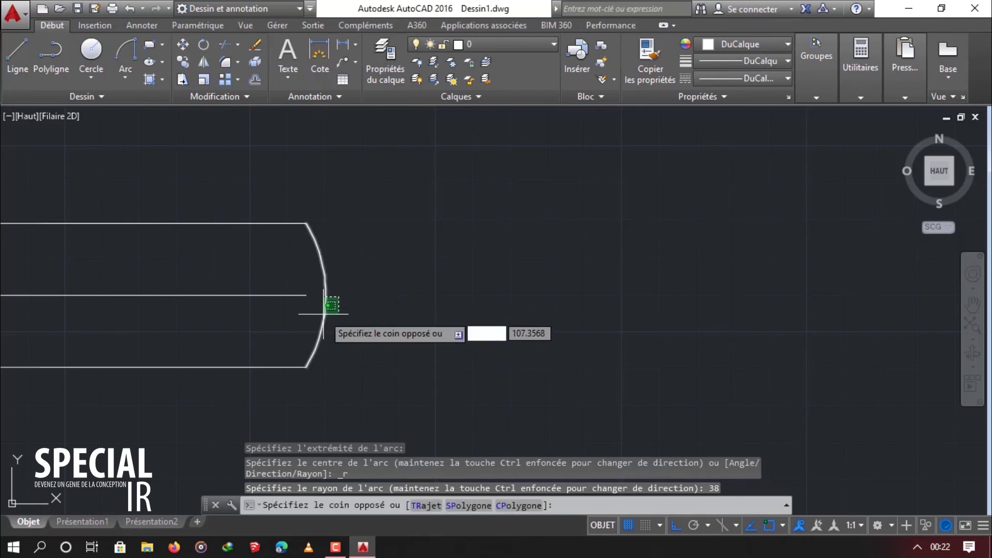
click(352, 253)
scroll(236, 297, down, 2)
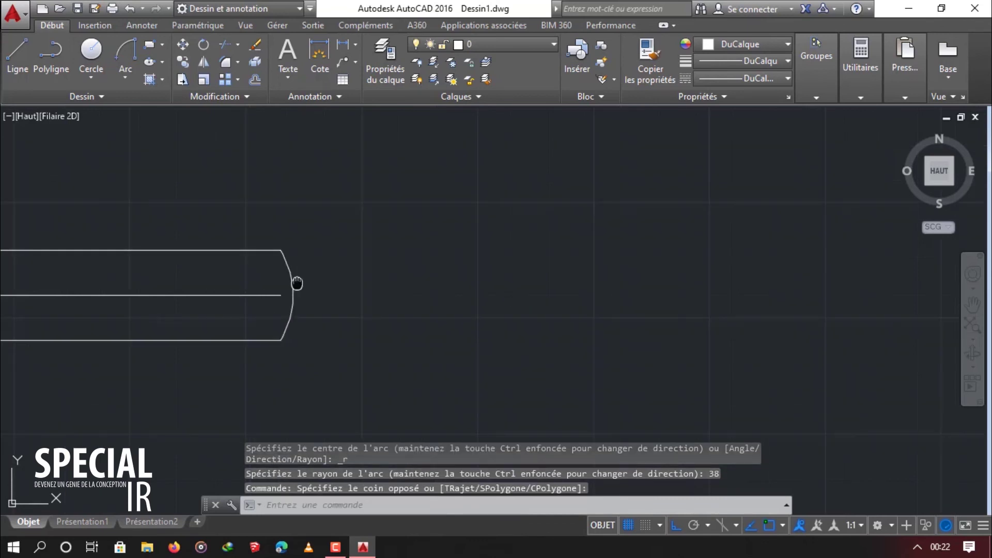
scroll(390, 250, up, 3)
click(362, 293)
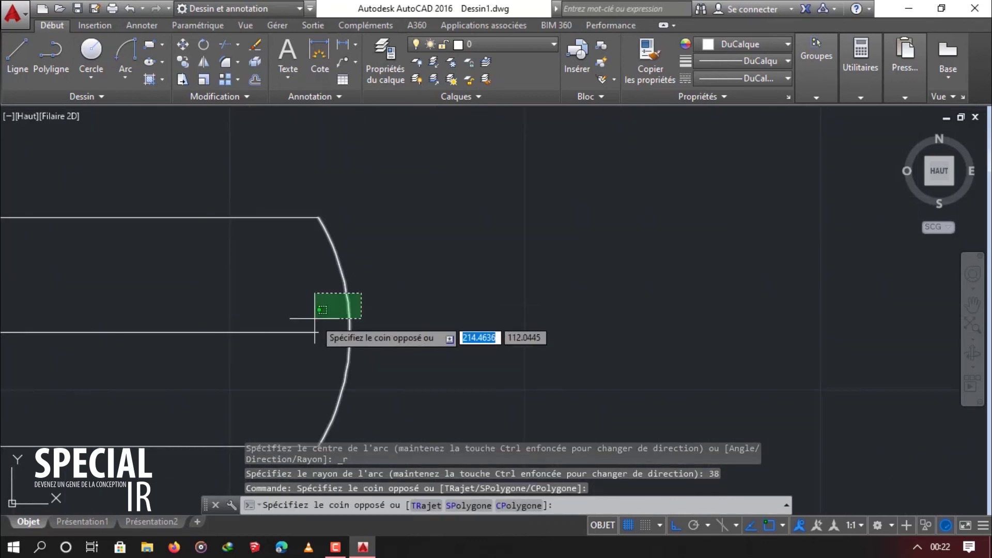
scroll(329, 283, down, 3)
scroll(331, 280, up, 2)
click(332, 281)
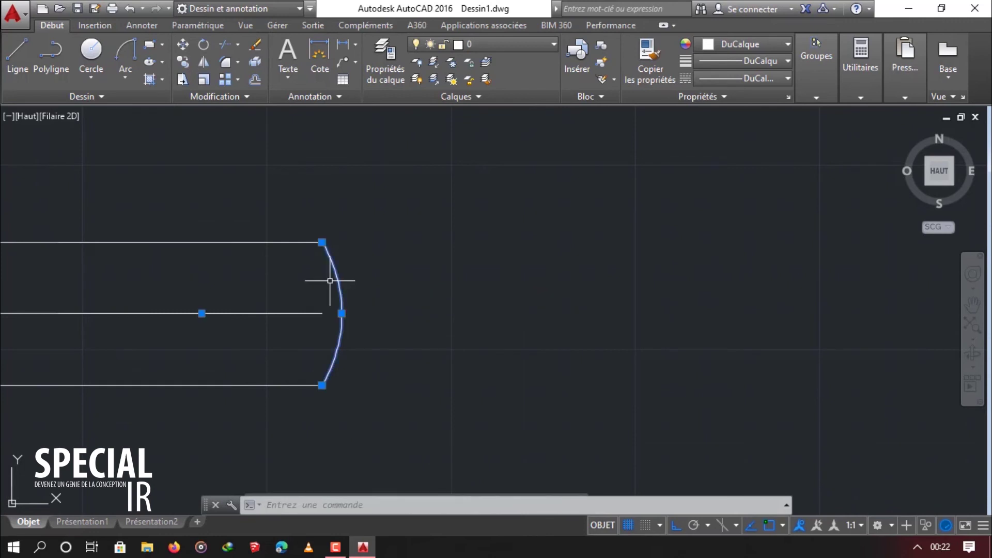
key(Delete)
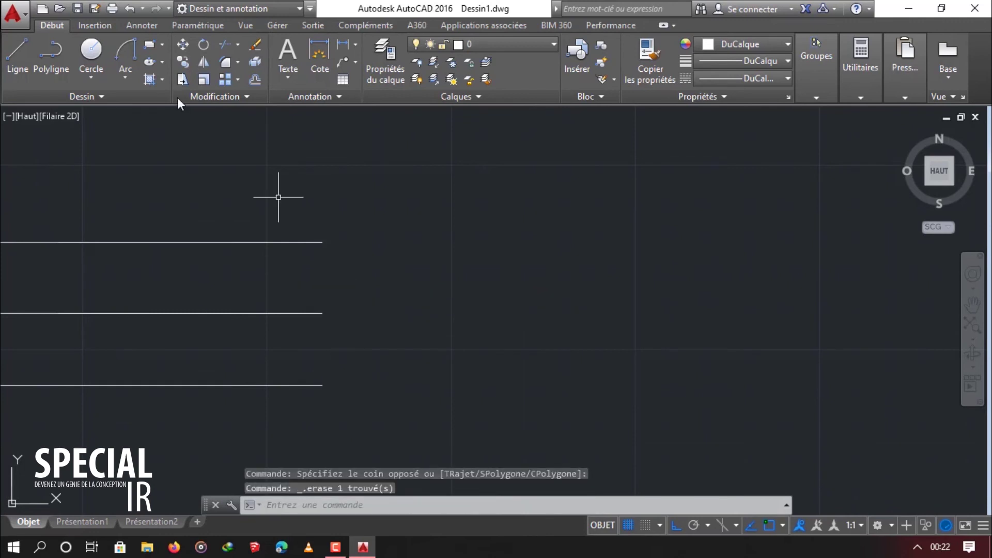
Step: Draw a center-start-end arc centred on the middle line's right endpoint, from the lower line's right endpoint to the upper line's
click(130, 81)
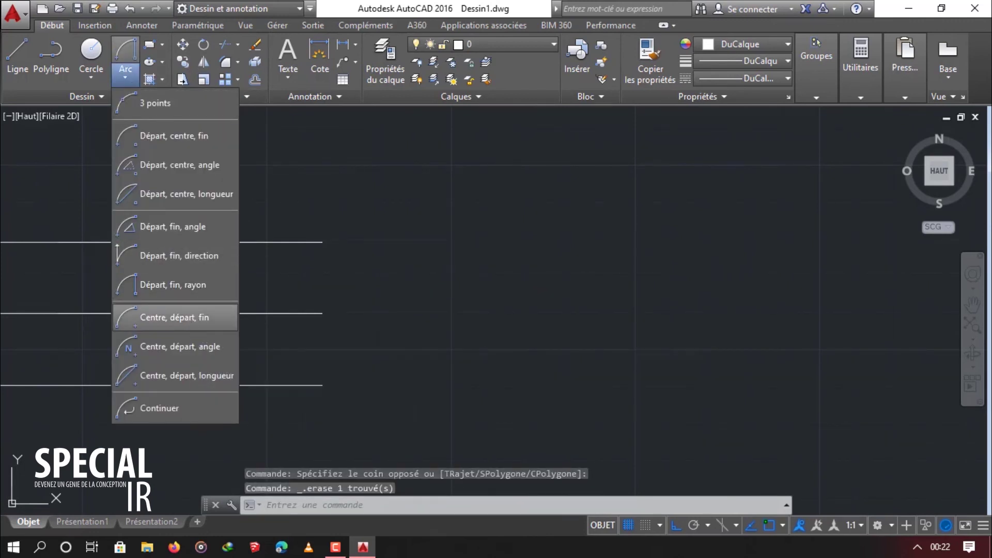
click(191, 320)
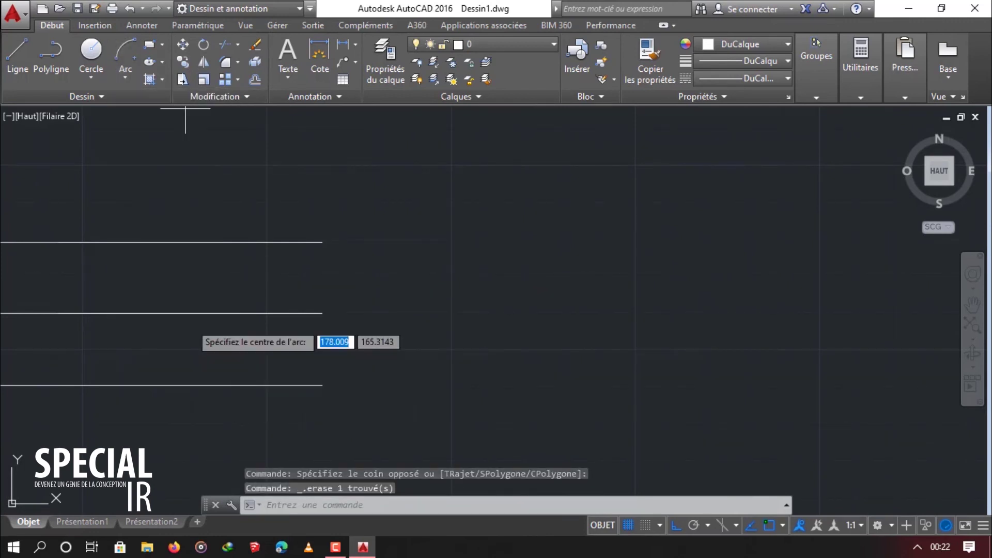
click(320, 318)
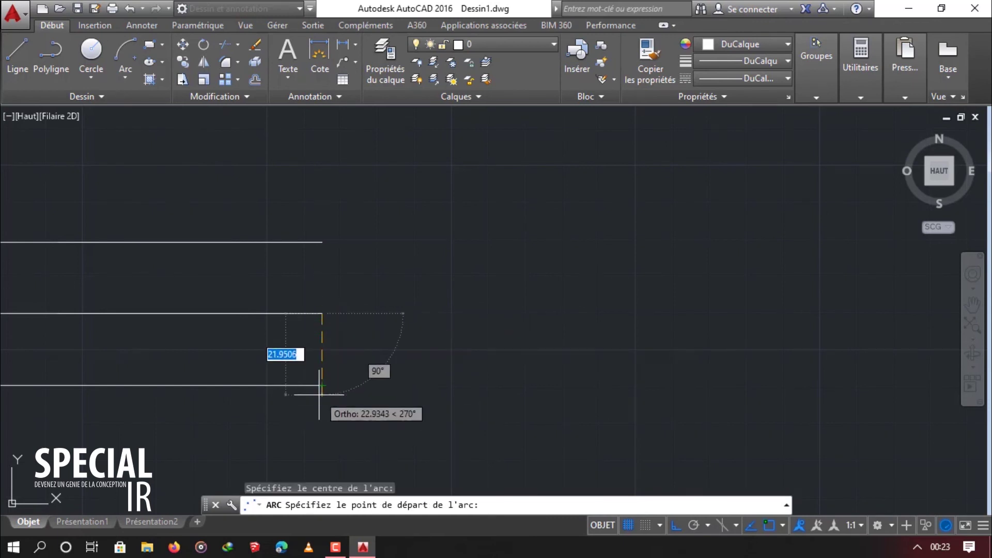
click(320, 246)
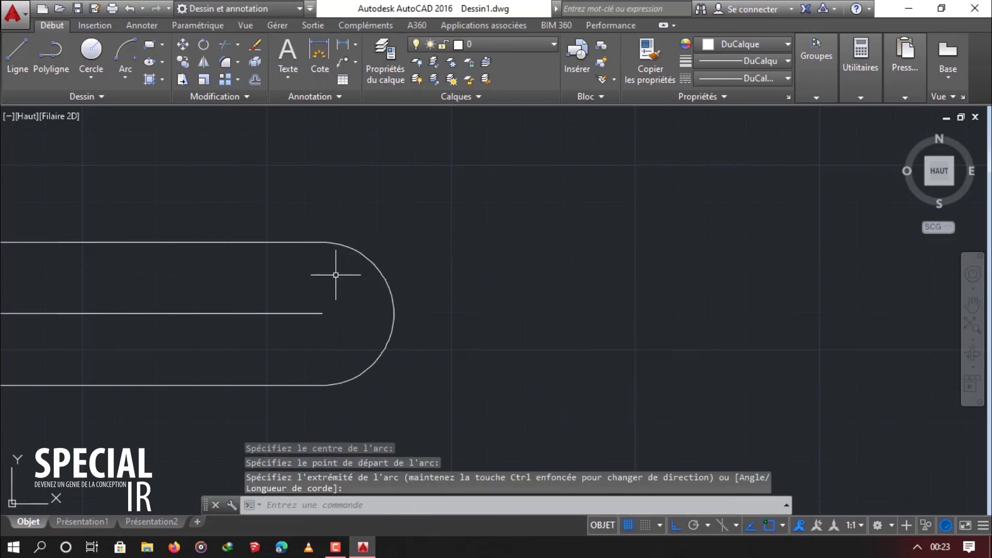
Step: Erase the center-start-end arc joining the outer lines
click(414, 271)
click(352, 337)
key(Delete)
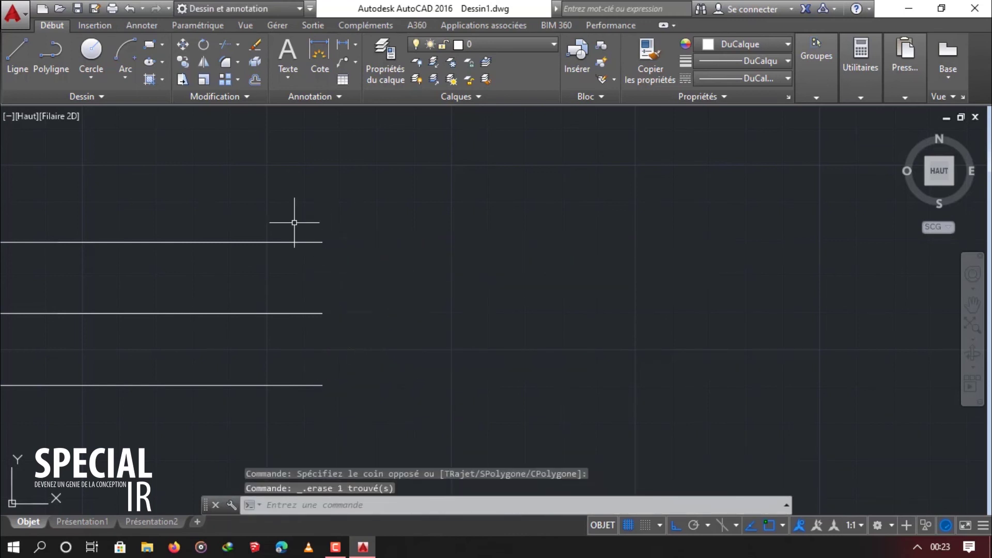
Step: Draw a center-start-angle arc centred on the middle line's right endpoint, starting at the lower line's right endpoint, with an angle of 180°
click(123, 83)
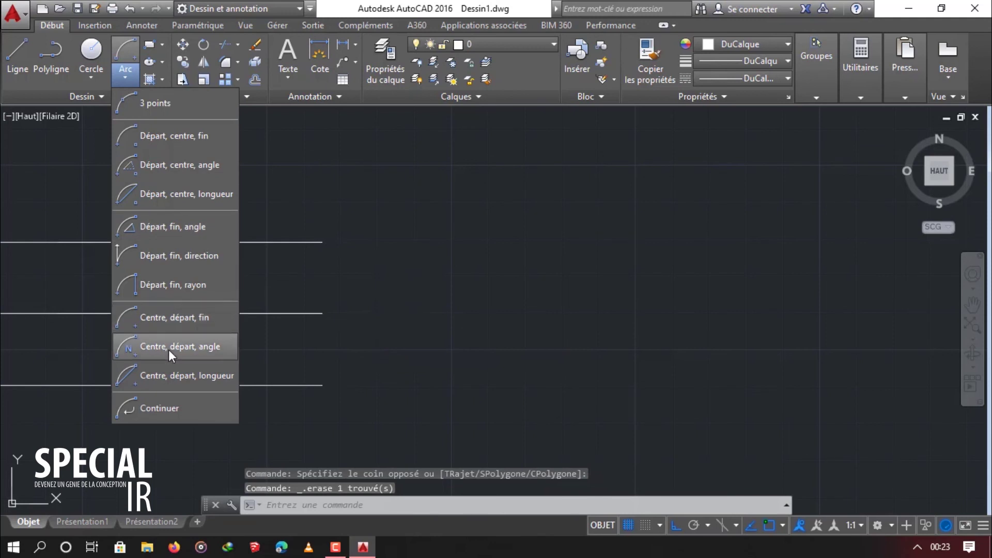
click(163, 336)
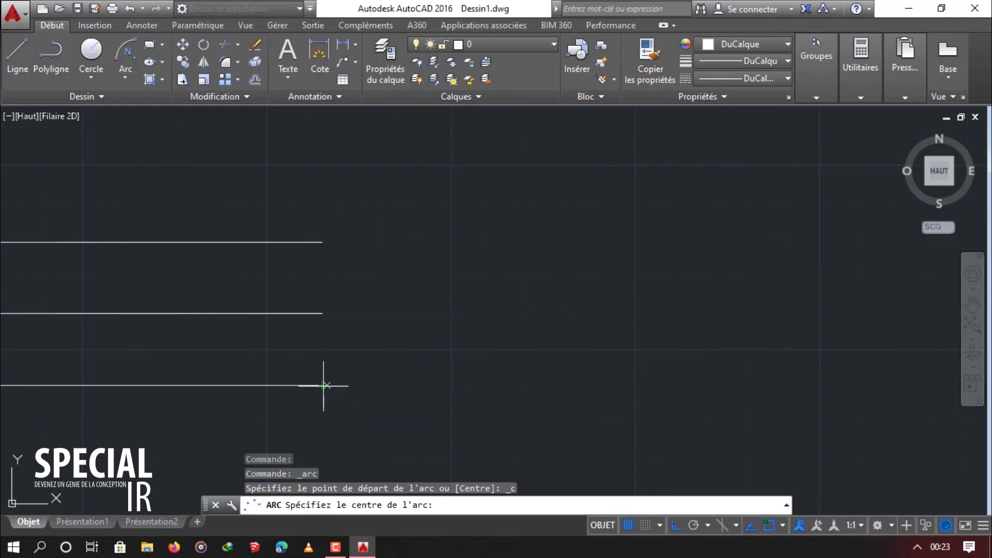
click(322, 313)
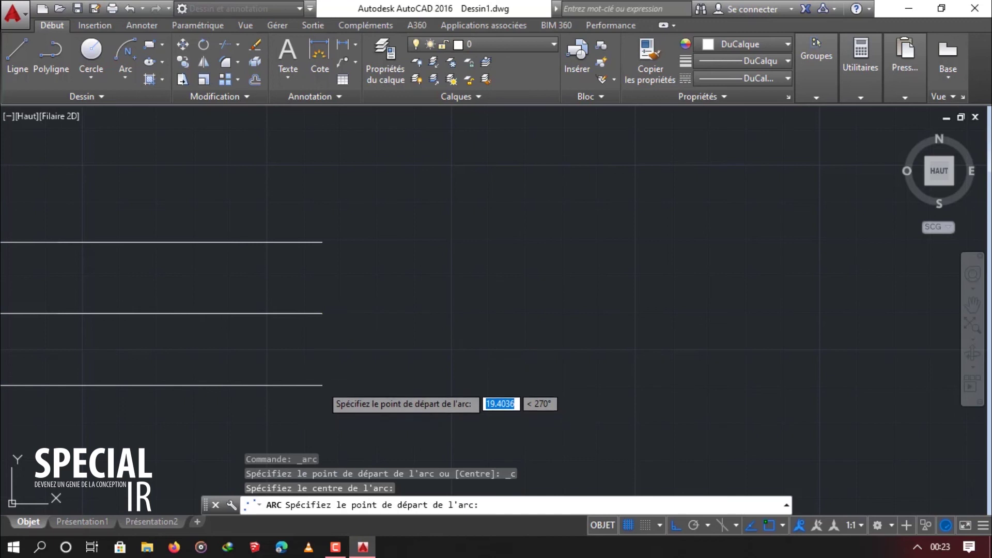
click(322, 386)
text(180)
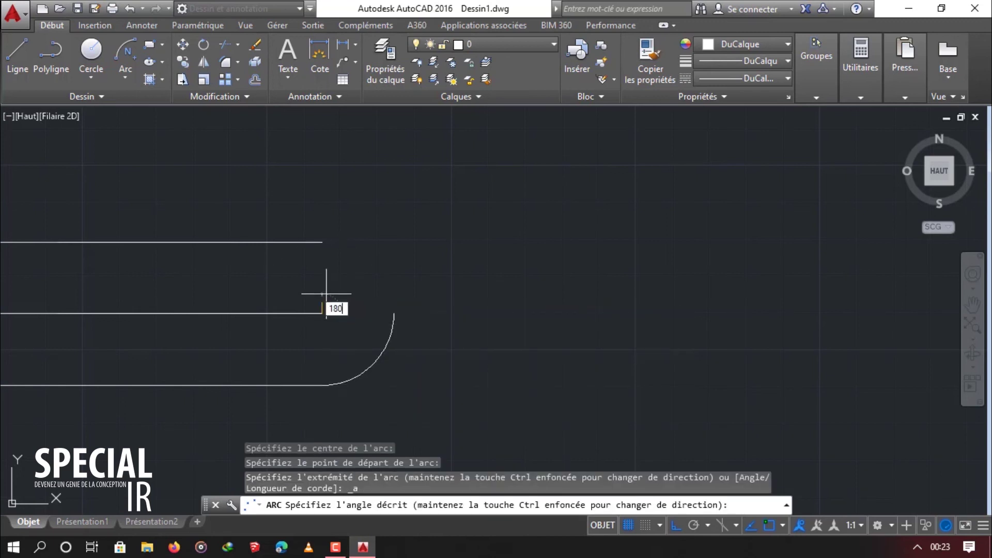
key(Return)
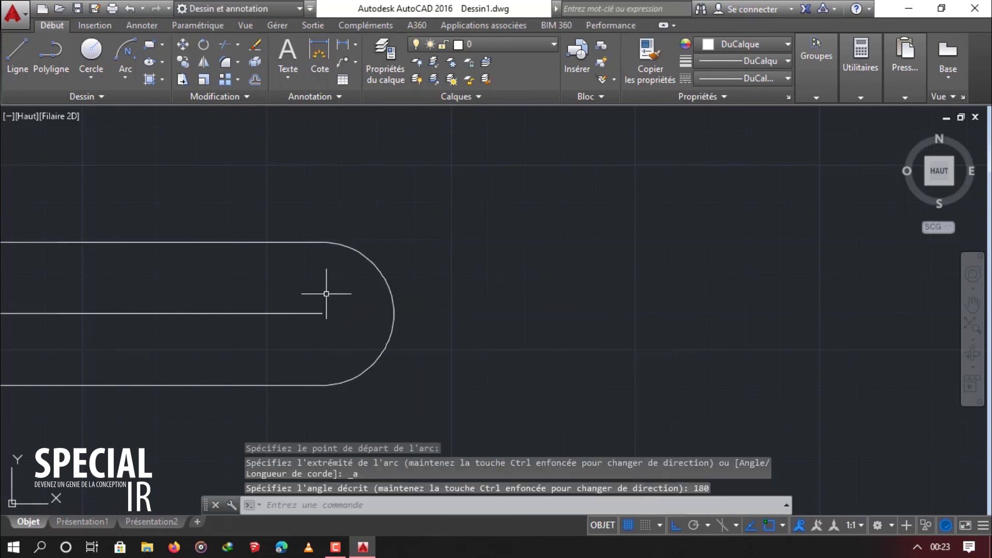
Step: Erase the 180° center-start-angle arc
click(403, 262)
click(366, 311)
key(Delete)
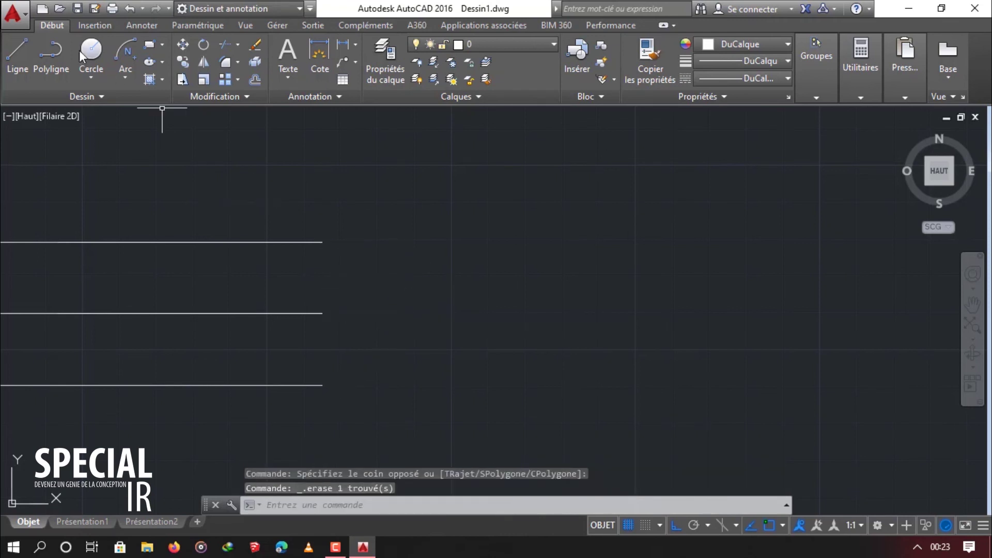
Step: Draw a center-start-length arc centred on the middle line's right endpoint, from the lower line's right endpoint, with the chord length picked at the upper line's
click(114, 73)
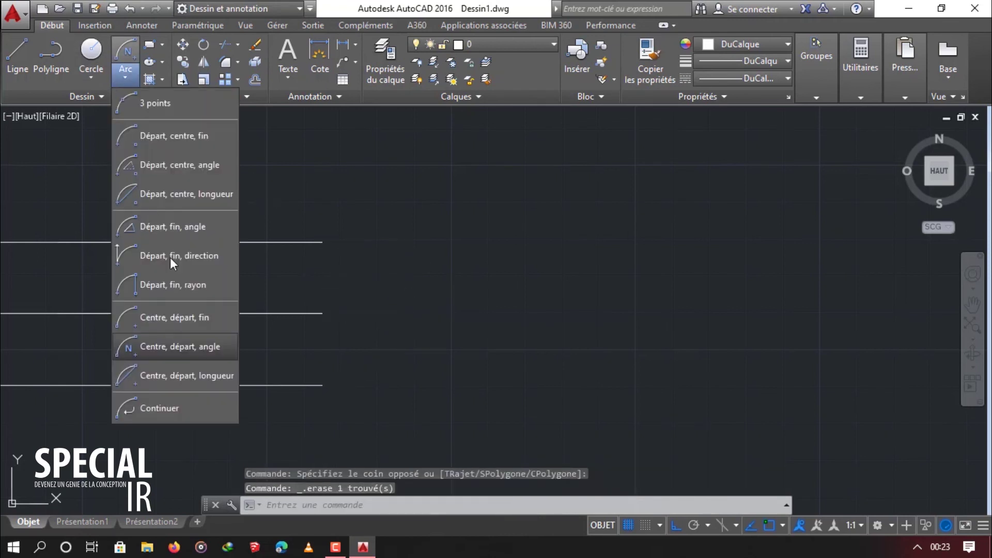
click(184, 376)
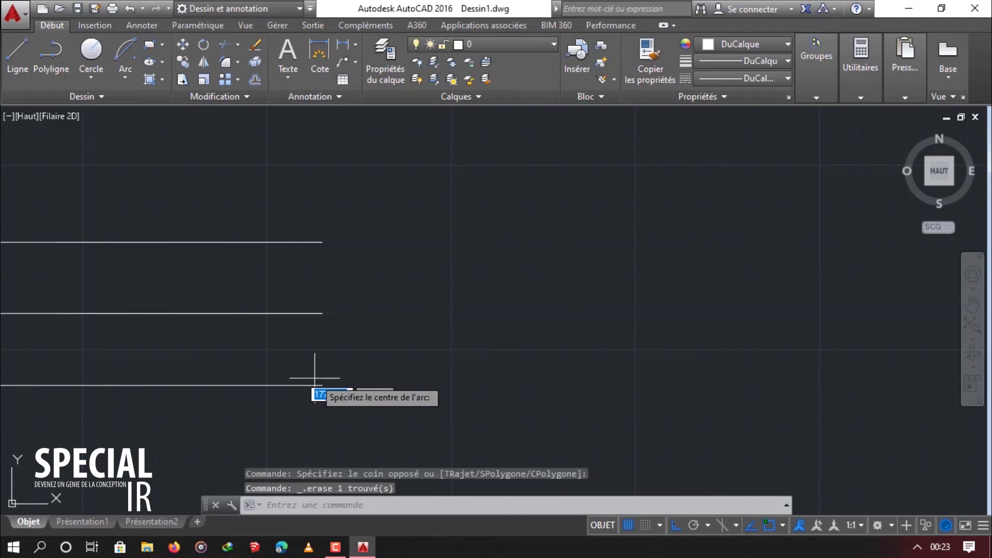
click(323, 314)
click(322, 385)
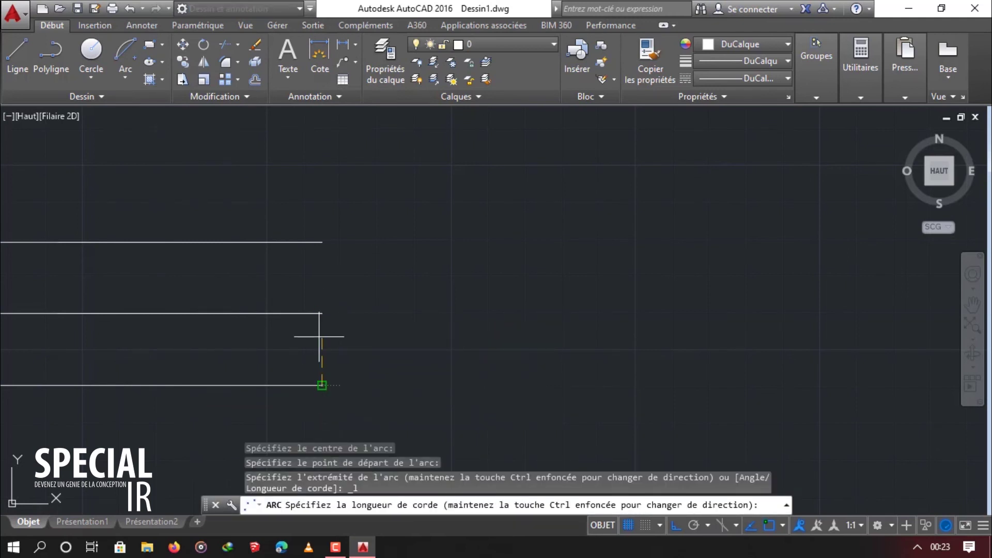
click(322, 242)
Step: Erase the center-start-length arc joining the outer lines
click(405, 259)
click(368, 312)
key(Delete)
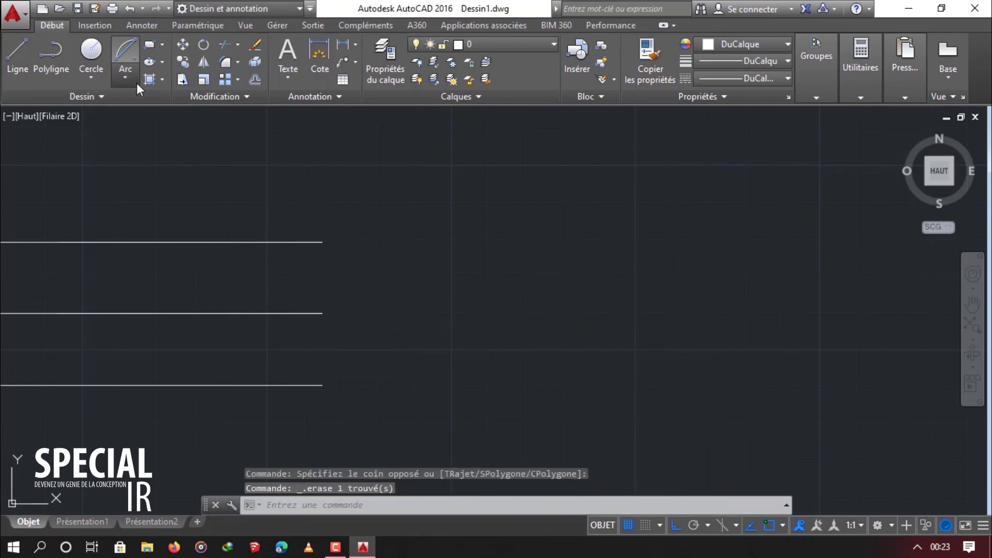
Step: Draw a start-center-end arc from the lower line's right endpoint to the upper line's, centred on the middle line's right endpoint
click(136, 81)
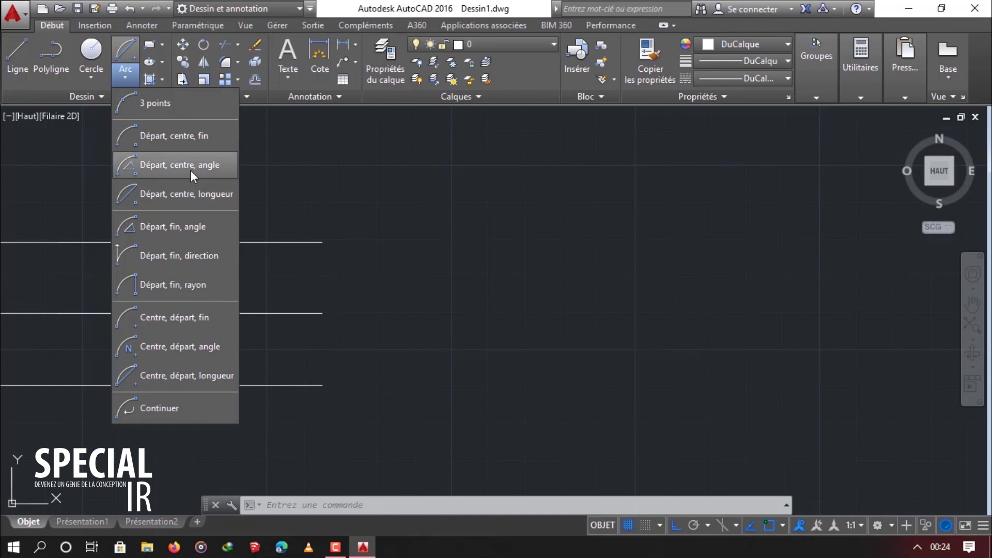
click(209, 134)
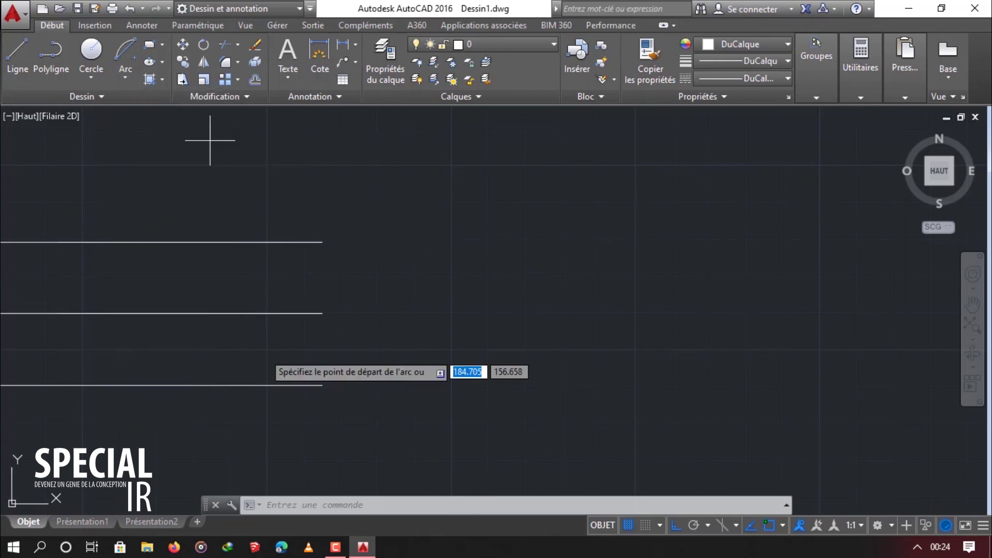
click(322, 385)
click(322, 313)
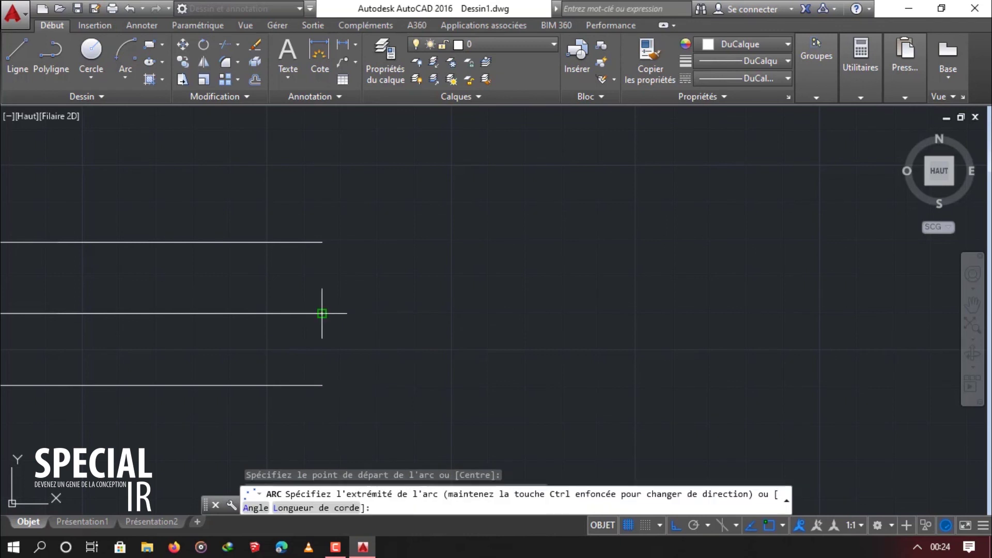
click(320, 242)
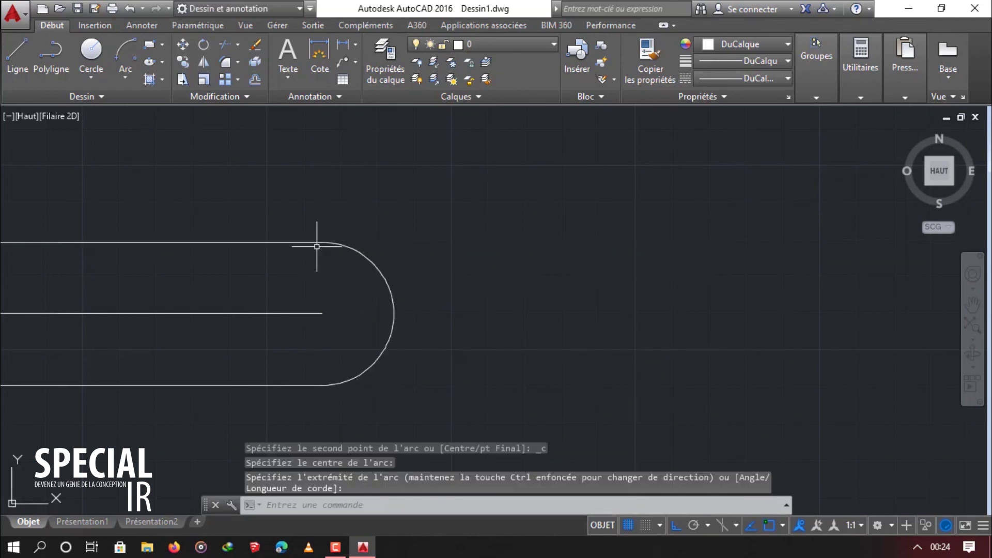
Step: Draw a Continue arc from the upper end of the last arc, ending 38.8072 straight above it
click(126, 70)
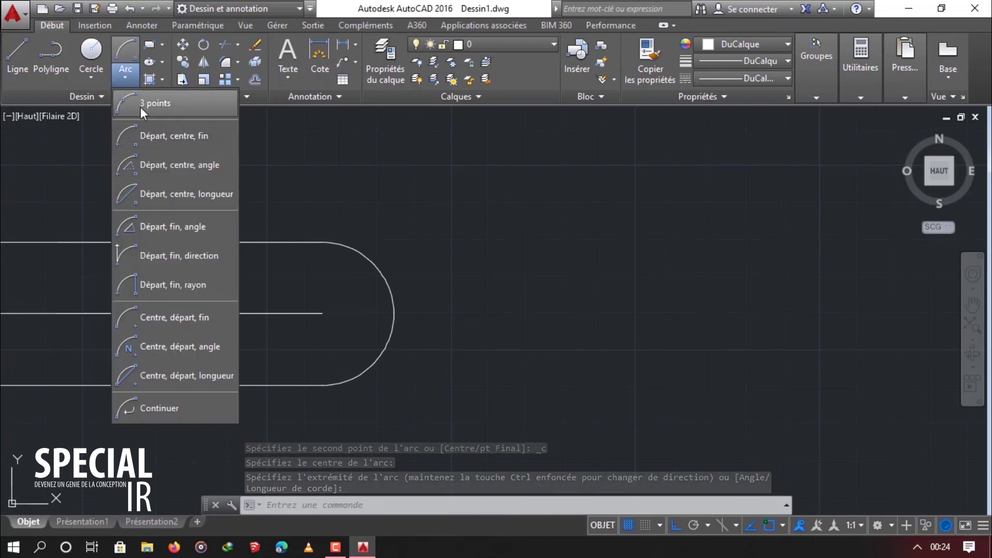
click(181, 409)
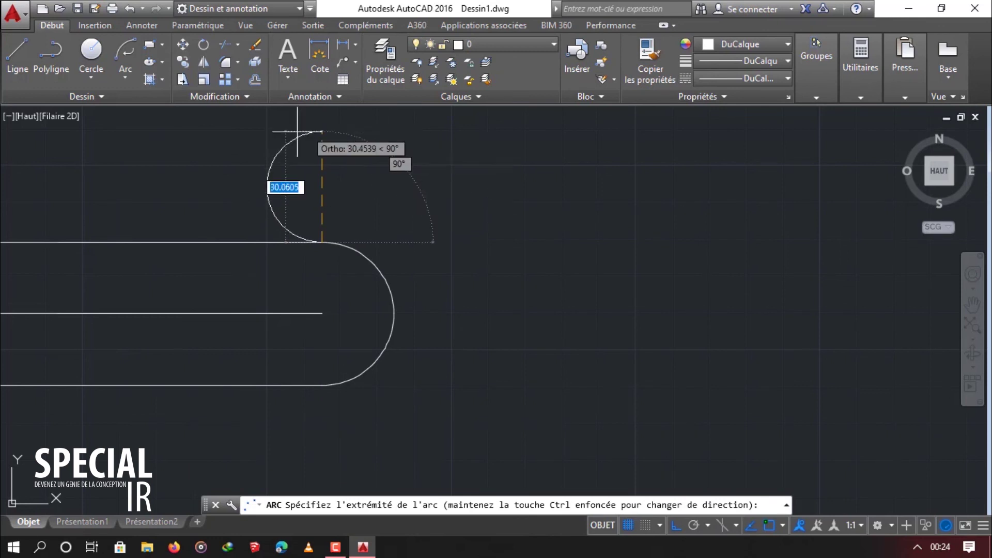
middle_drag(319, 209, 314, 265)
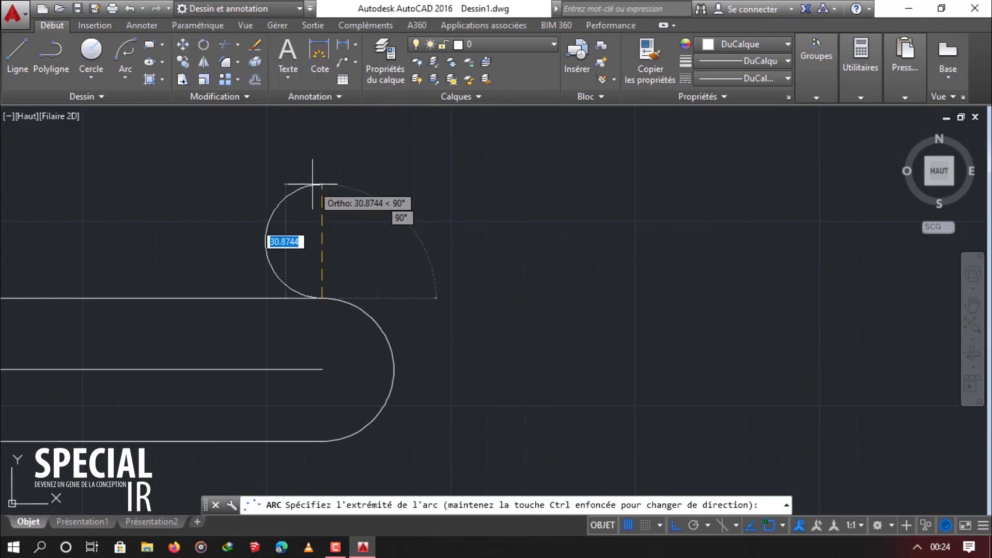
text(38)
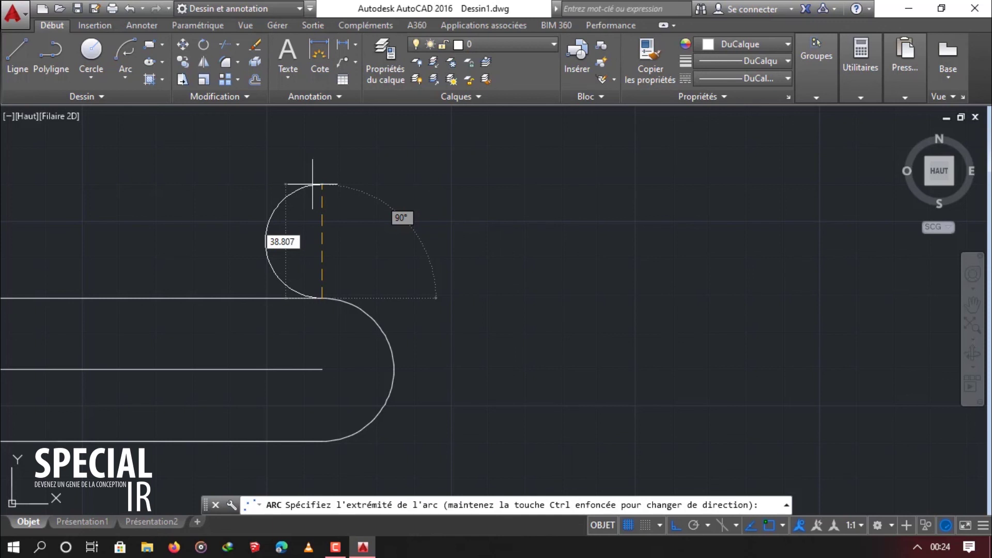
key(Return)
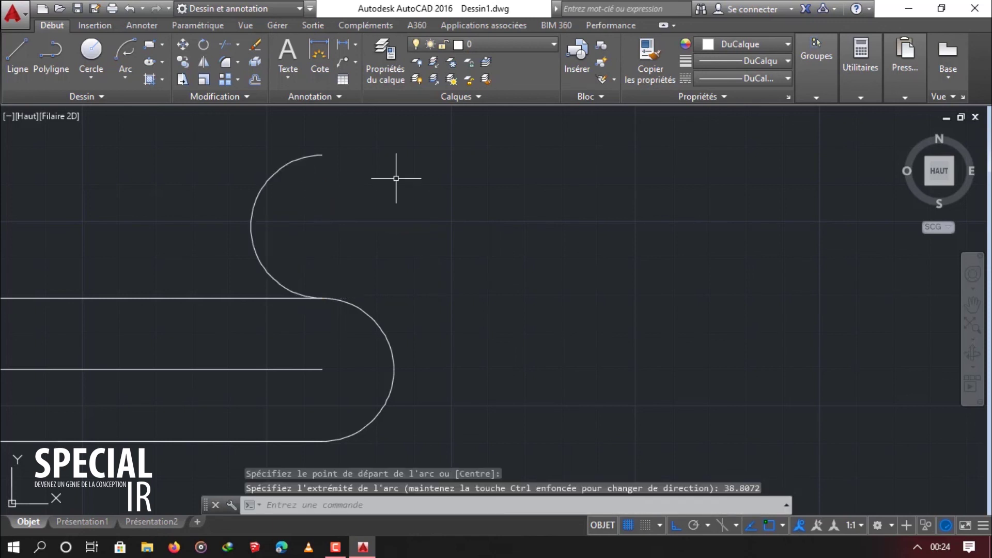
scroll(351, 258, down, 2)
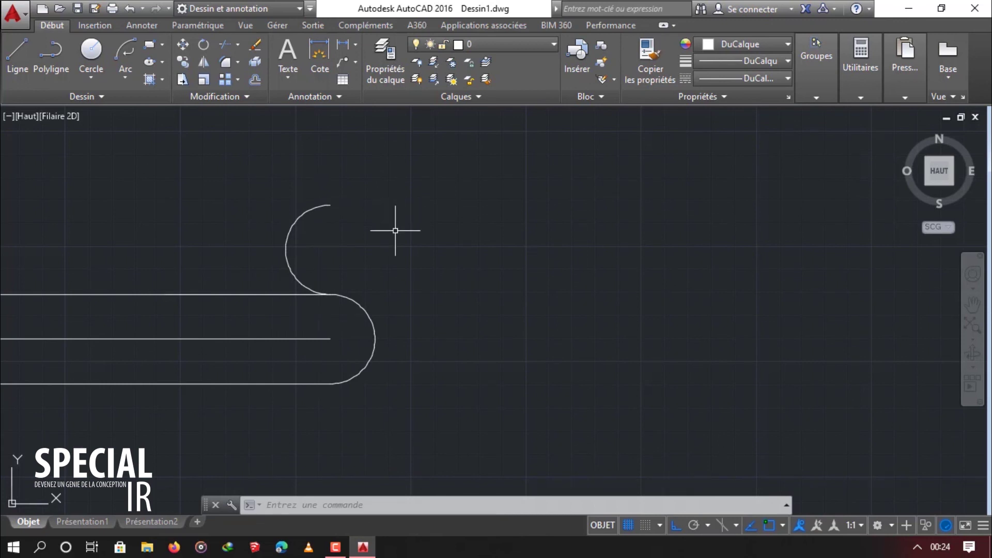
click(389, 264)
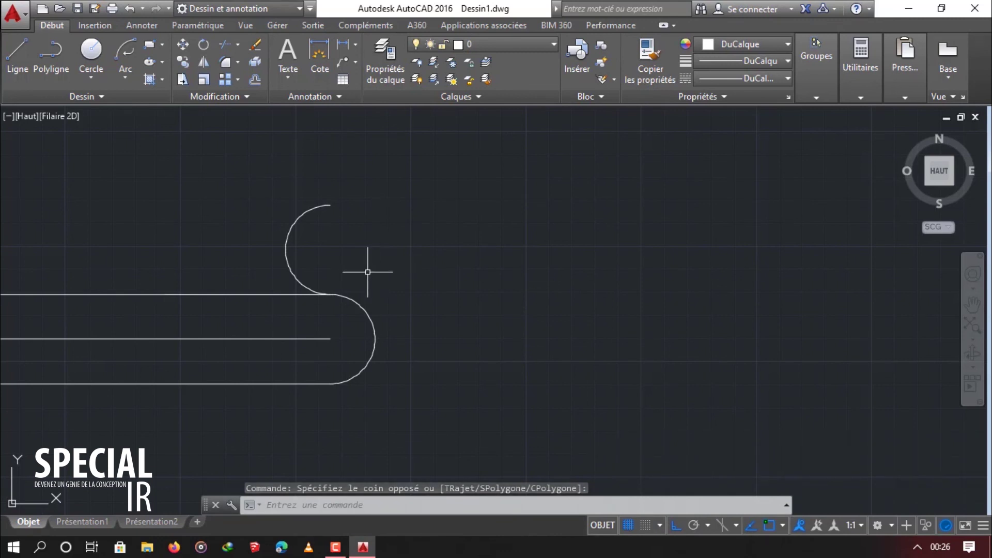
key(Escape)
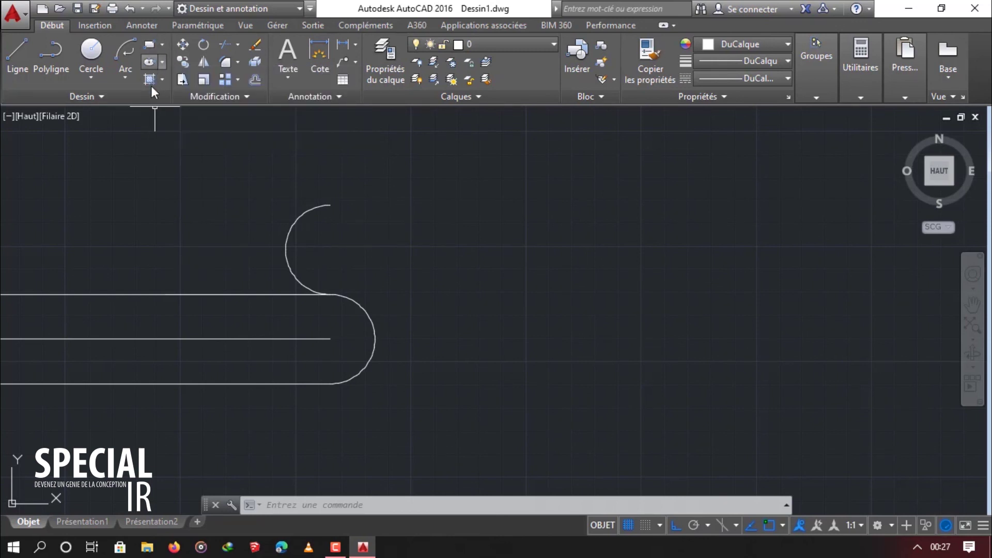
click(82, 96)
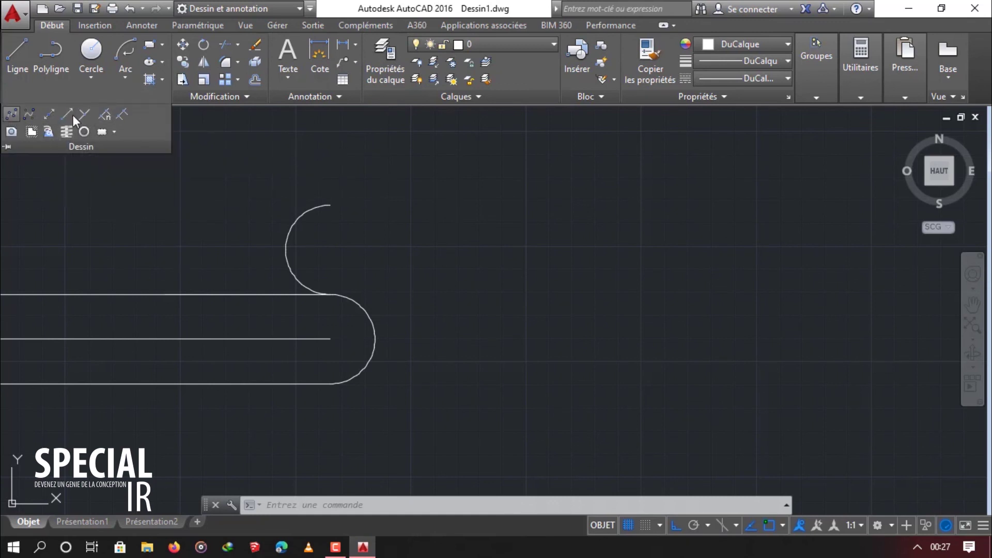
scroll(253, 197, down, 2)
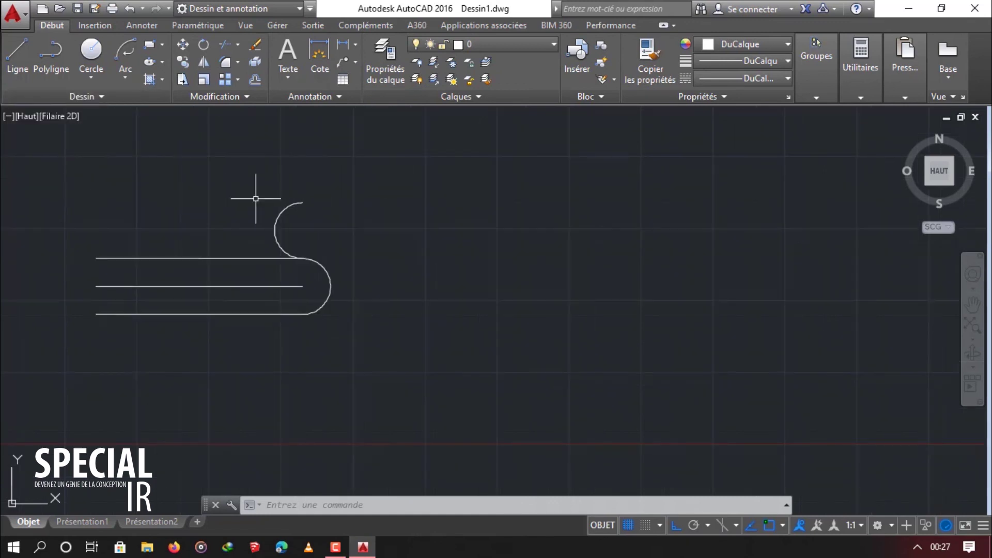